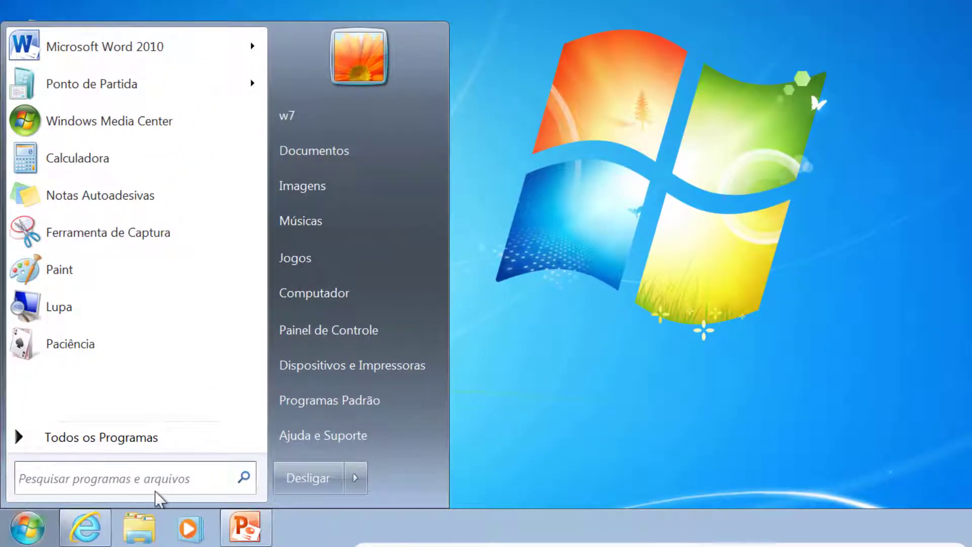
Search the computer's programs for "WOR" and launch Microsoft Word 2010.
{"action": "type", "text": "WORR"}
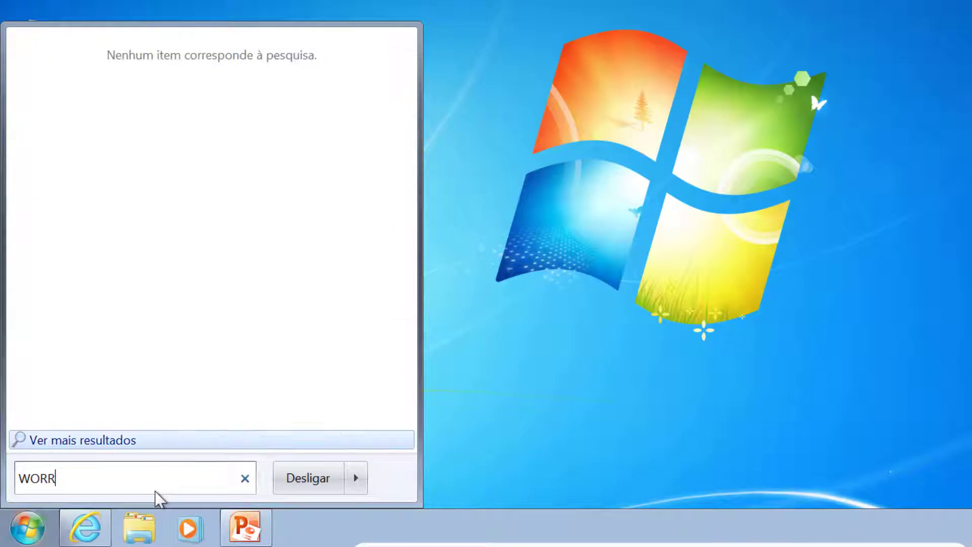
{"action": "key", "text": "BackSpace"}
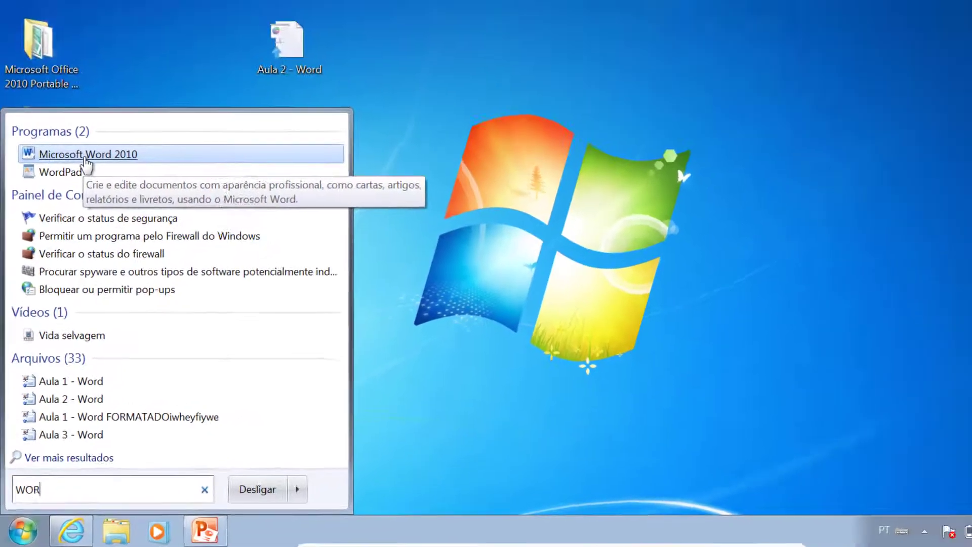
{"action": "left_click", "coordinate": [86, 156]}
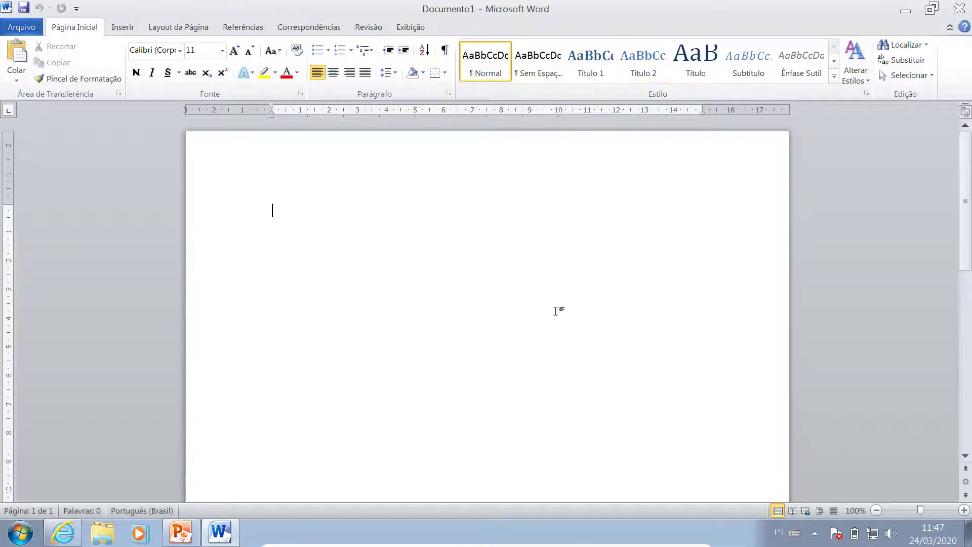
Shrink the blank document's window, maximize it again and minimize it.
{"action": "left_click", "coordinate": [932, 9]}
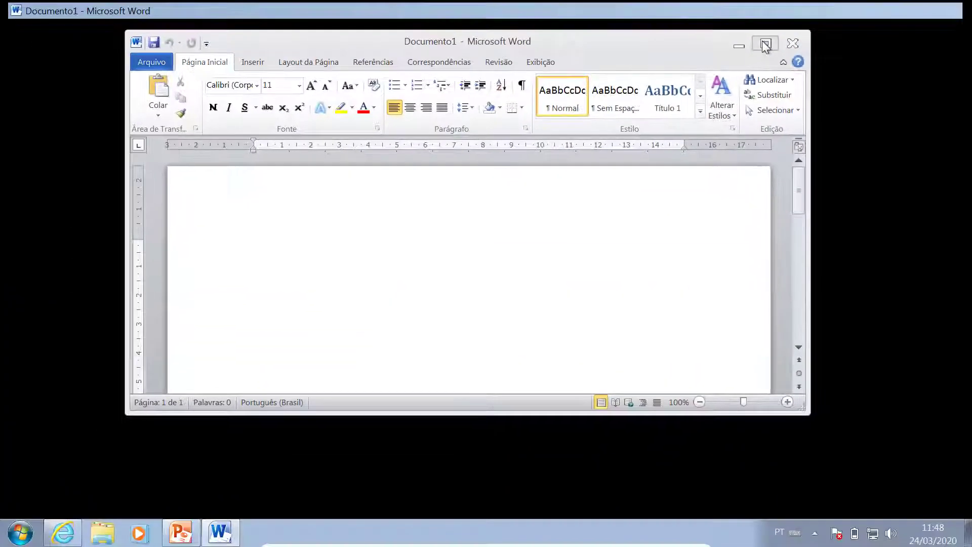
{"action": "left_click", "coordinate": [642, 86]}
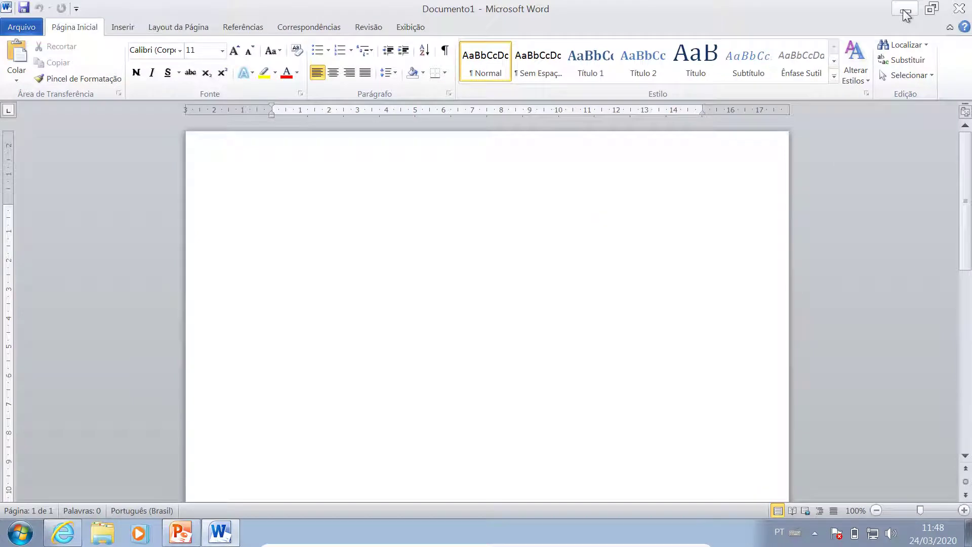
{"action": "left_click", "coordinate": [906, 12]}
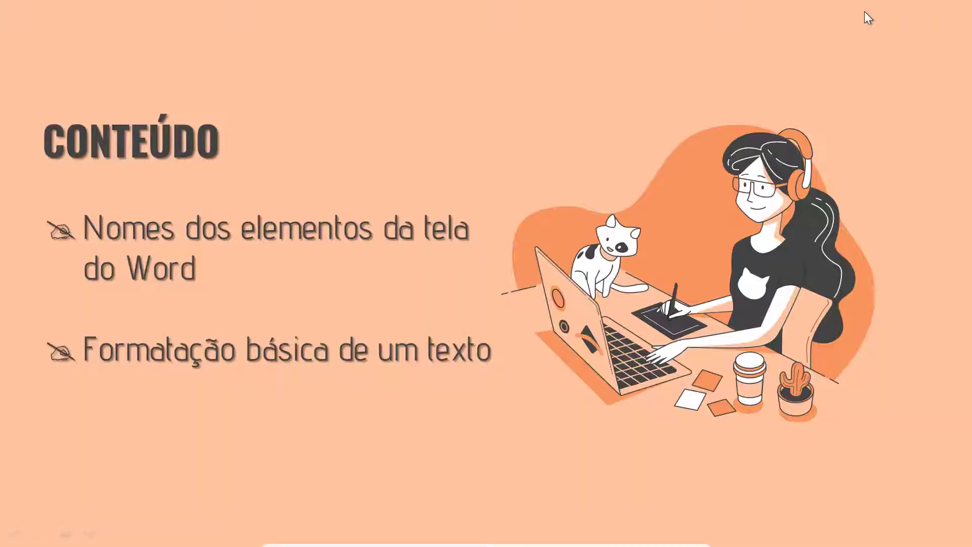
Leave the slide show and bring the minimized Documento1 window back in Microsoft Word.
{"action": "key", "text": "alt+Tab"}
{"action": "key", "text": "alt+Tab"}
{"action": "key", "text": "alt+Tab"}
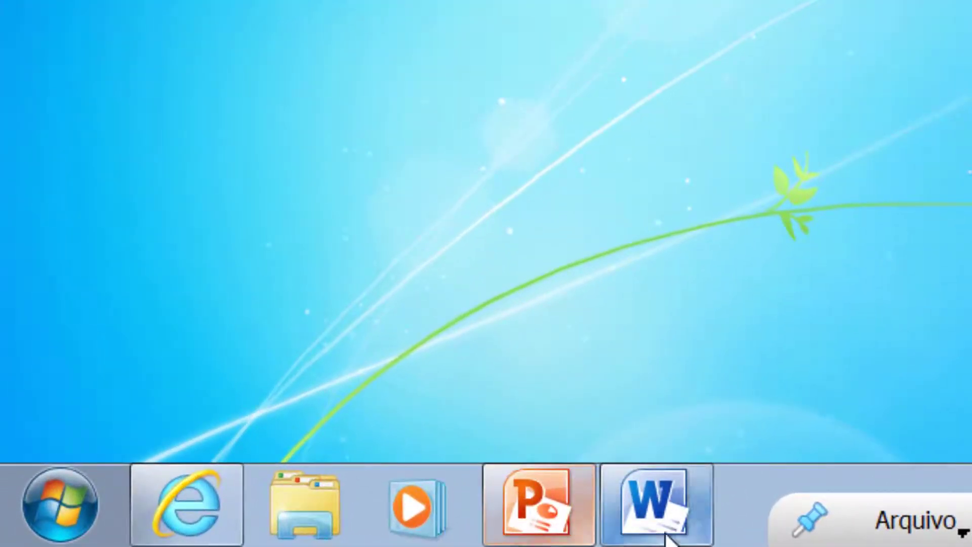
{"action": "mouse_move", "coordinate": [682, 522]}
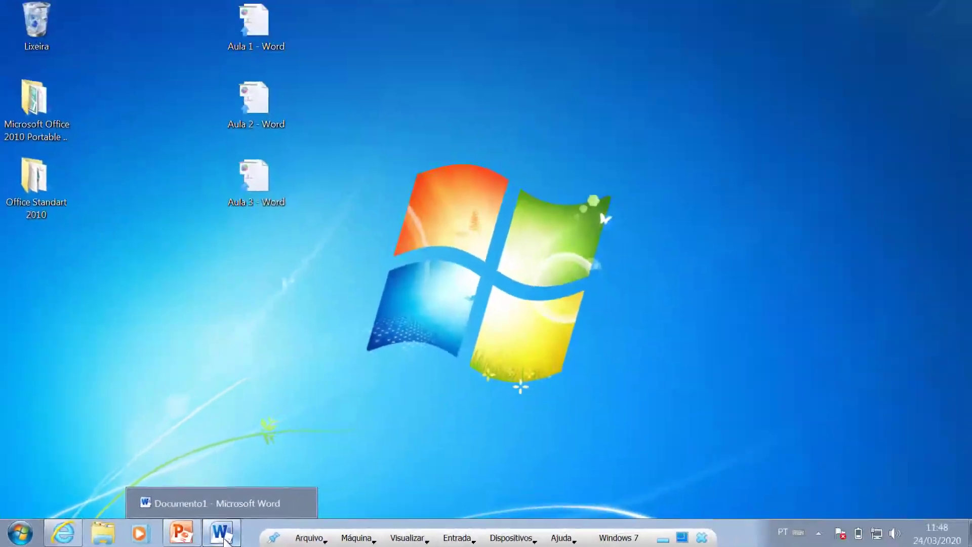
{"action": "left_click", "coordinate": [466, 519]}
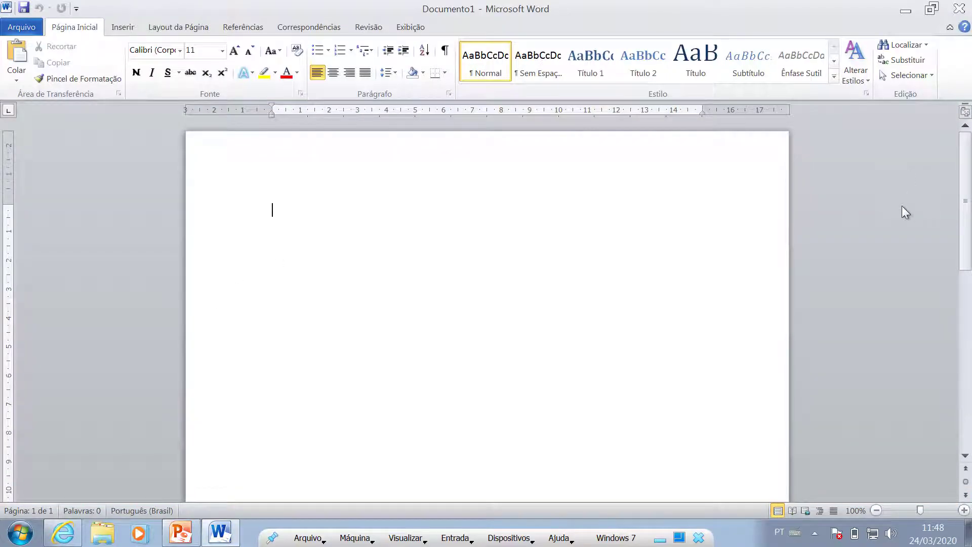
{"action": "key", "text": "alt+Tab"}
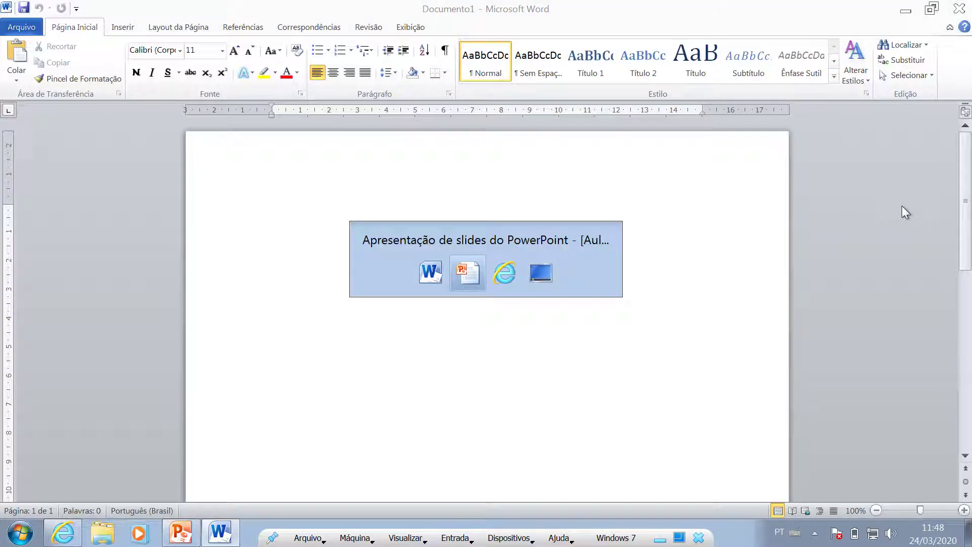
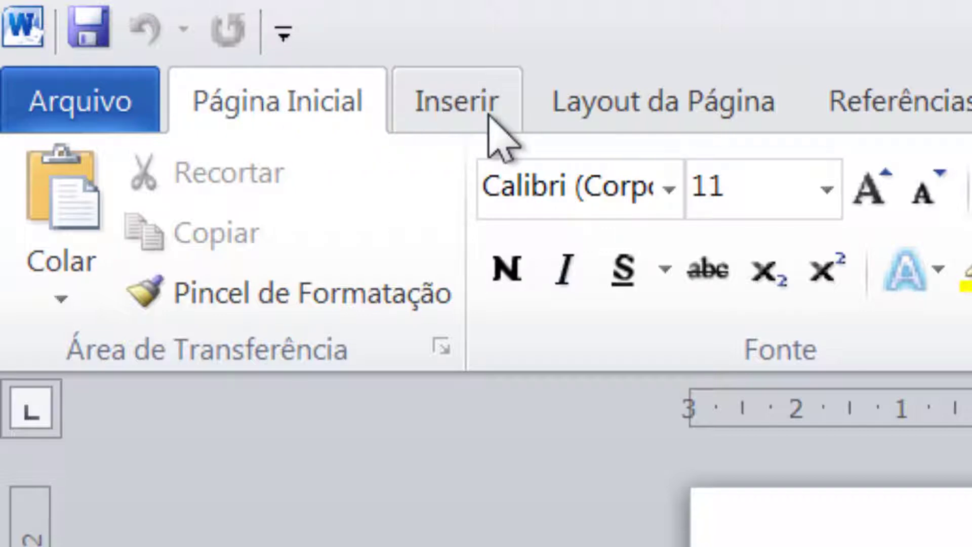
Examine the insertion, page layout and reference commands and return to the home commands.
{"action": "left_click", "coordinate": [467, 124]}
{"action": "left_click", "coordinate": [684, 124]}
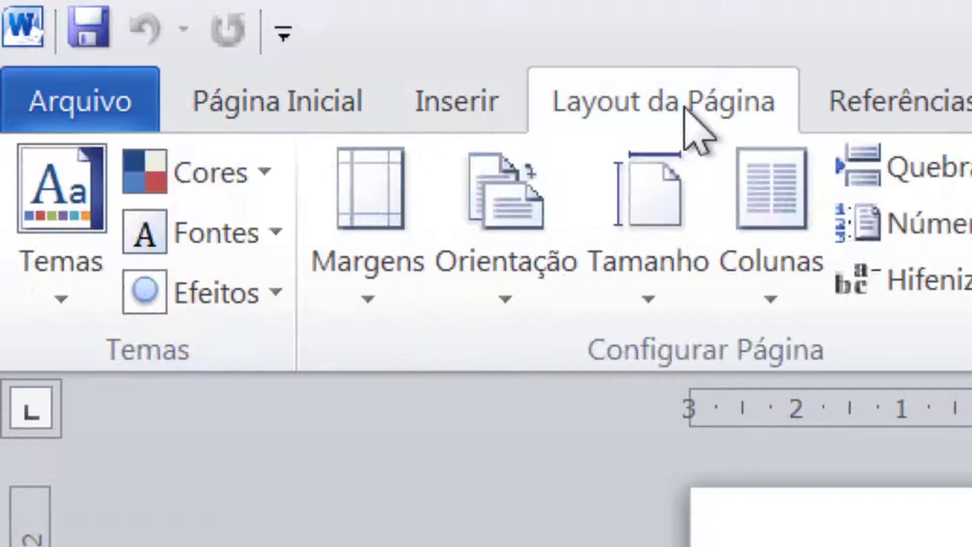
{"action": "left_click", "coordinate": [864, 124]}
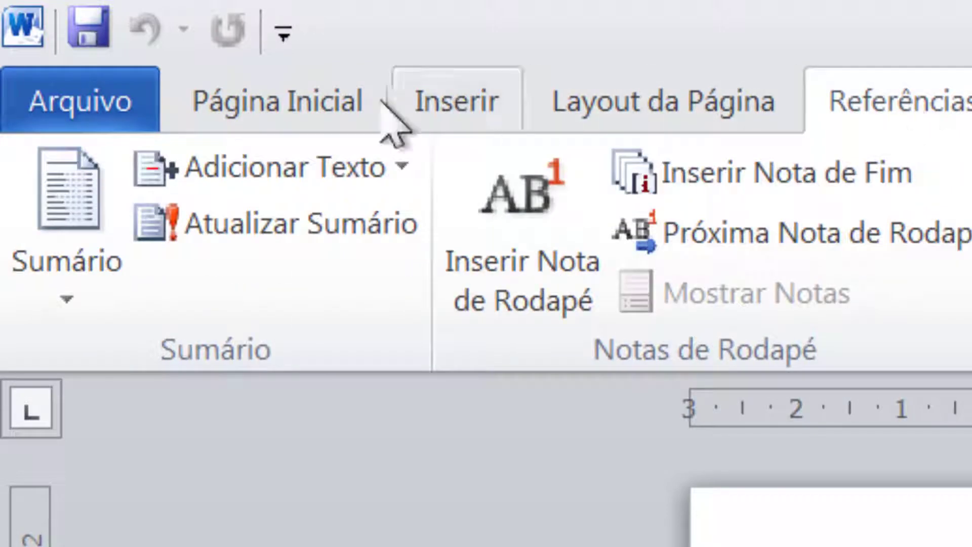
{"action": "left_click", "coordinate": [290, 99]}
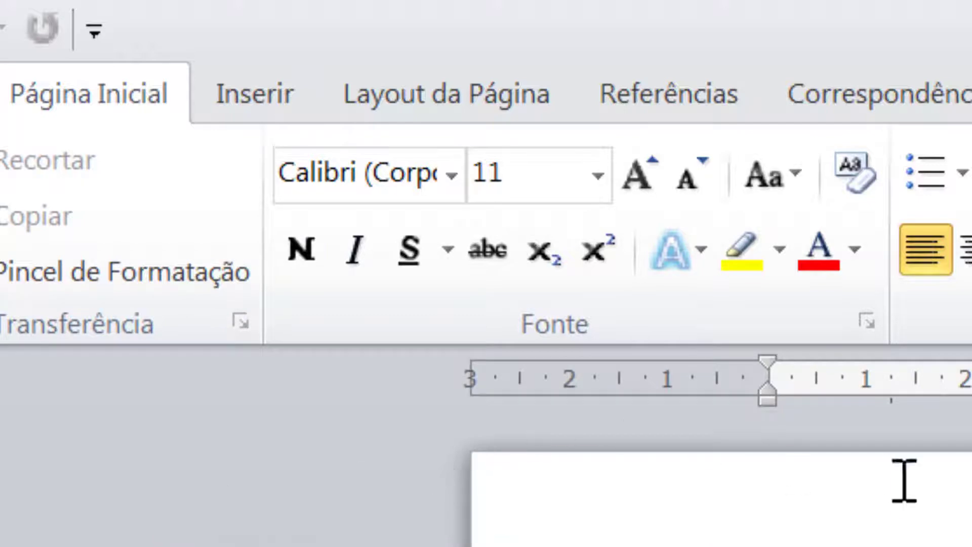
Review the full set of font formatting options and close them without applying any change.
{"action": "left_click", "coordinate": [867, 323]}
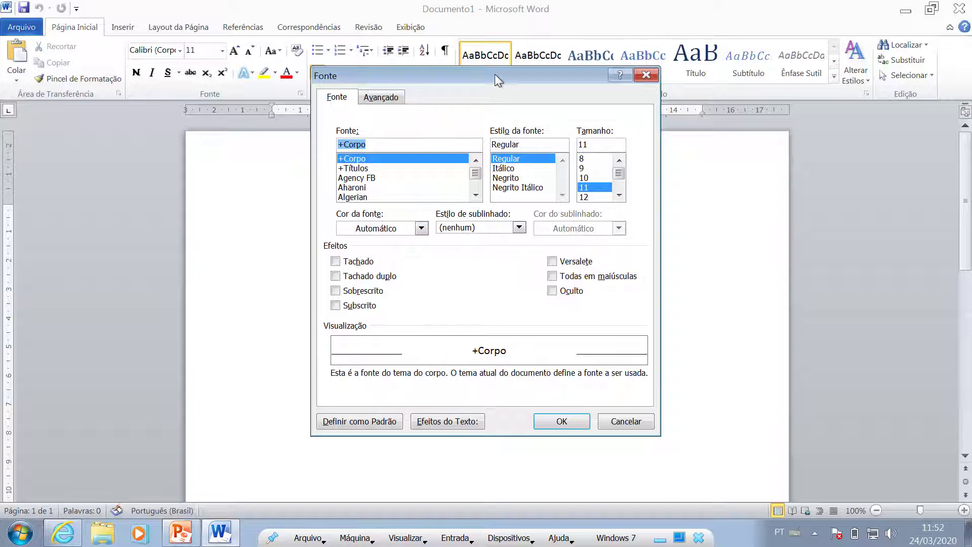
{"action": "left_click_drag", "start_coordinate": [494, 74], "coordinate": [493, 131]}
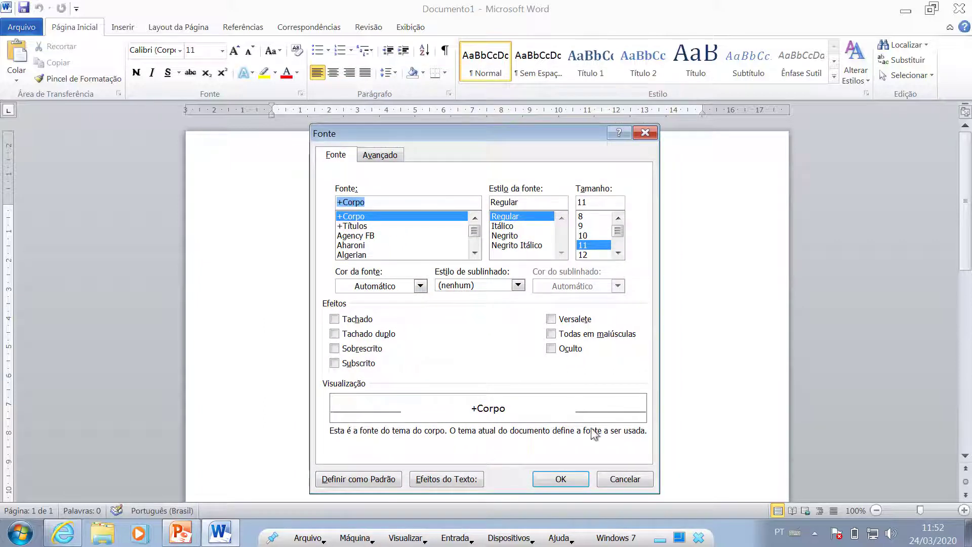
{"action": "left_click", "coordinate": [636, 481]}
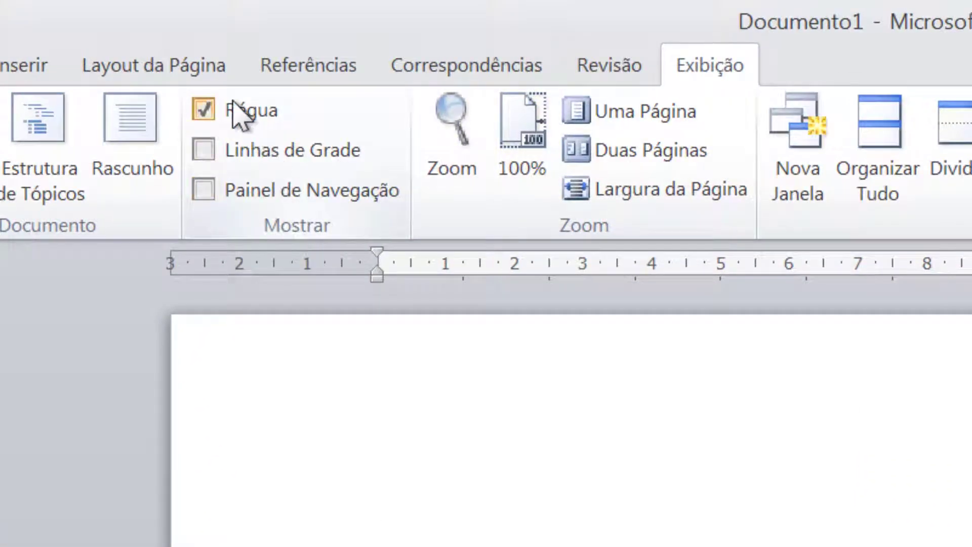
Hide the document's ruler, show it again and return to the home commands.
{"action": "left_click", "coordinate": [217, 111]}
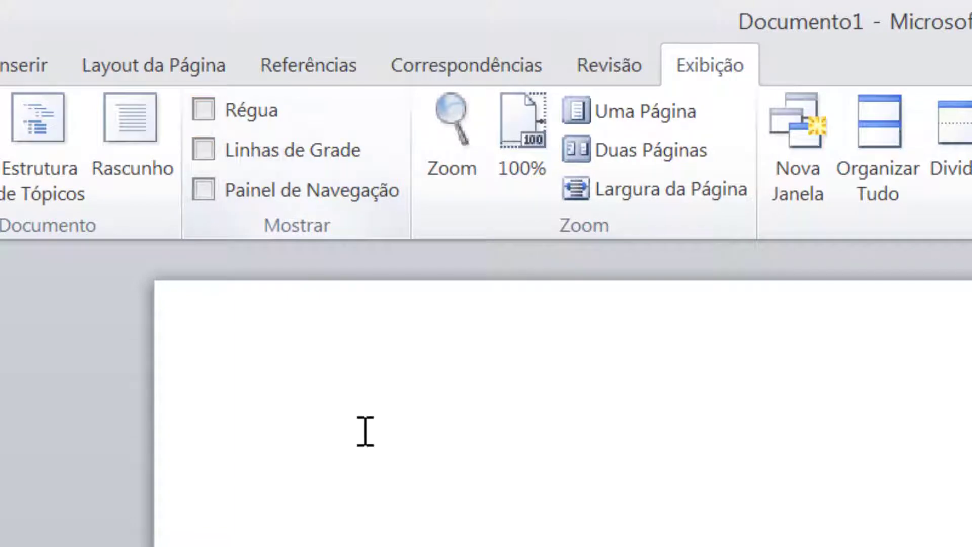
{"action": "left_click", "coordinate": [205, 108]}
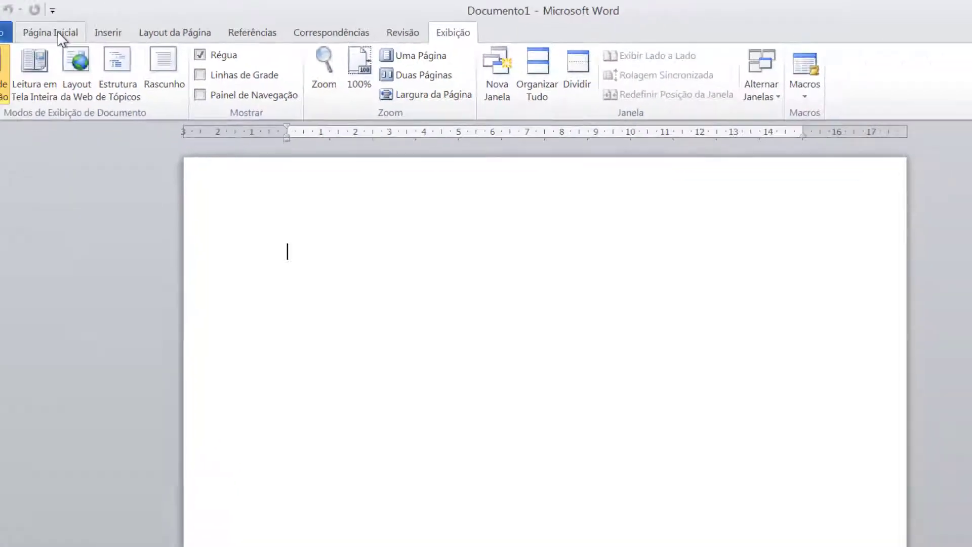
{"action": "left_click", "coordinate": [76, 27]}
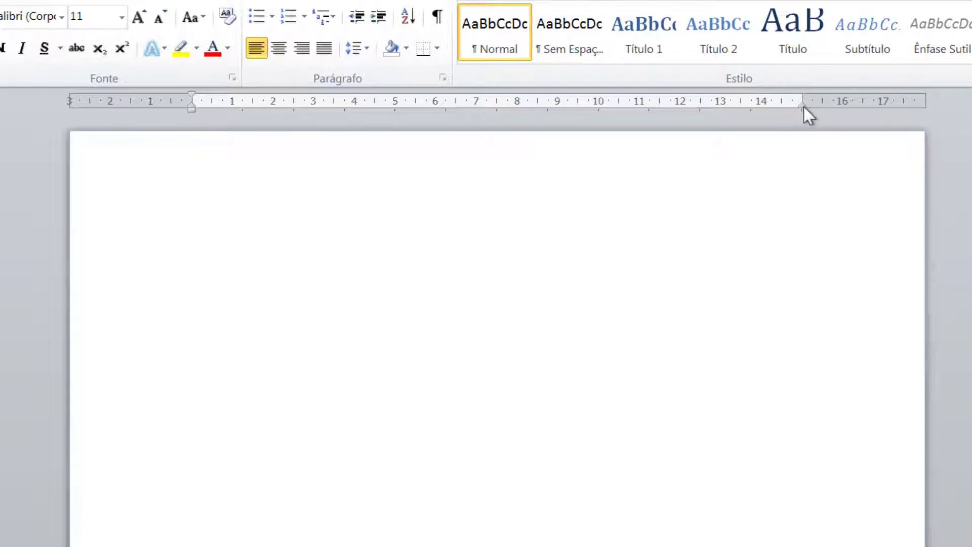
{"action": "mouse_move", "coordinate": [804, 108]}
{"action": "left_mouse_down"}
{"action": "mouse_move", "coordinate": [846, 106]}
{"action": "mouse_move", "coordinate": [801, 111]}
{"action": "left_mouse_up"}
Enter a first name on the document's first line and "Teste" on the second line.
{"action": "type", "text": "j"}
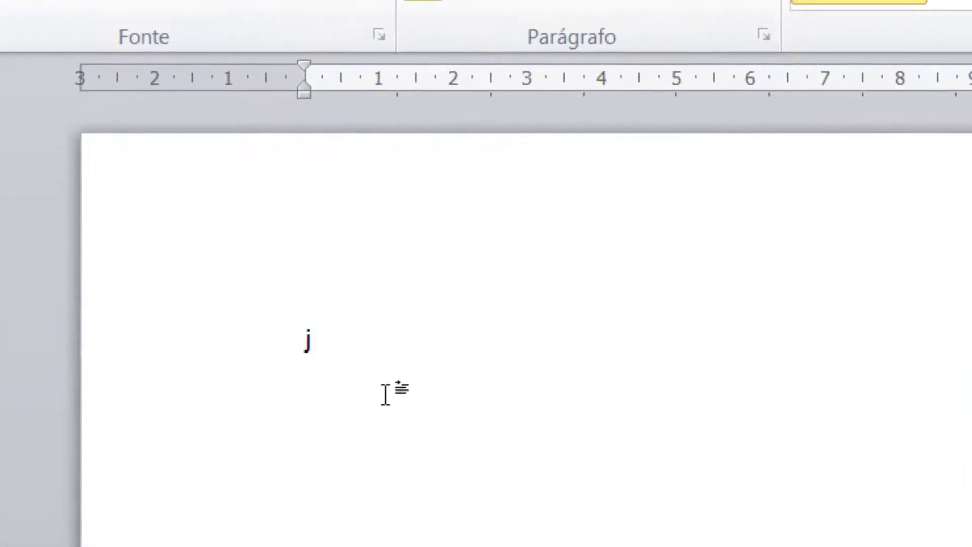
{"action": "type", "text": "ULIANE"}
{"action": "key", "text": "Return"}
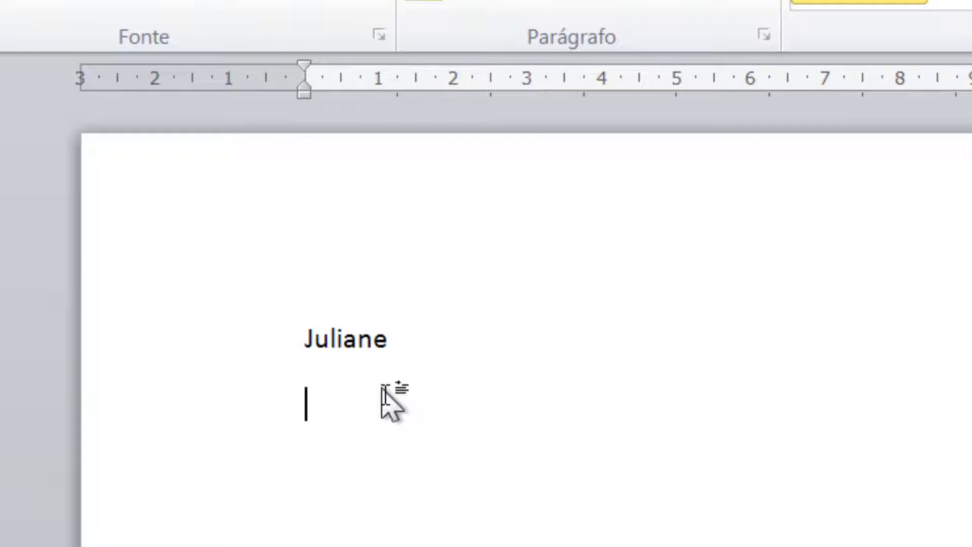
{"action": "type", "text": "Teste"}
{"action": "key", "text": "Return"}
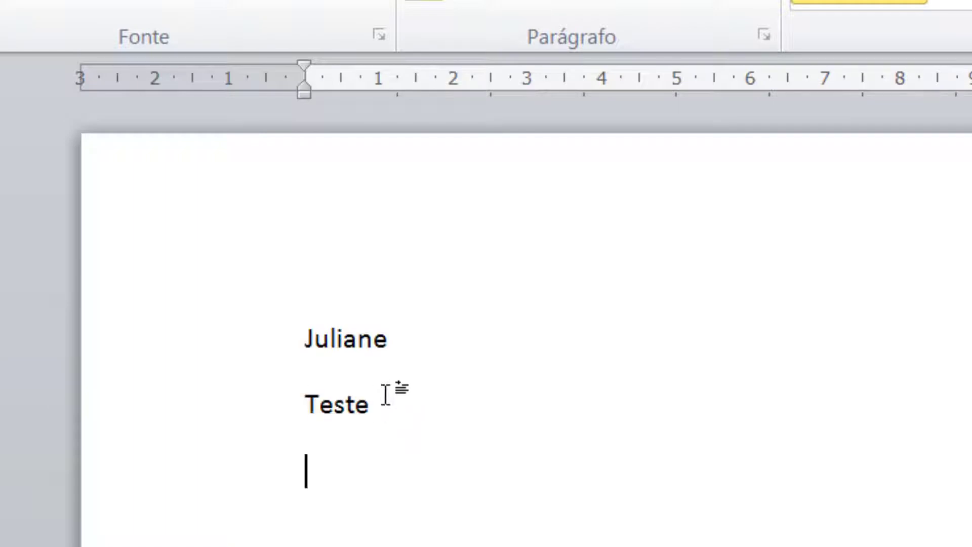
Write "Aula de informática" on the document's third line.
{"action": "type", "text": "AU"}
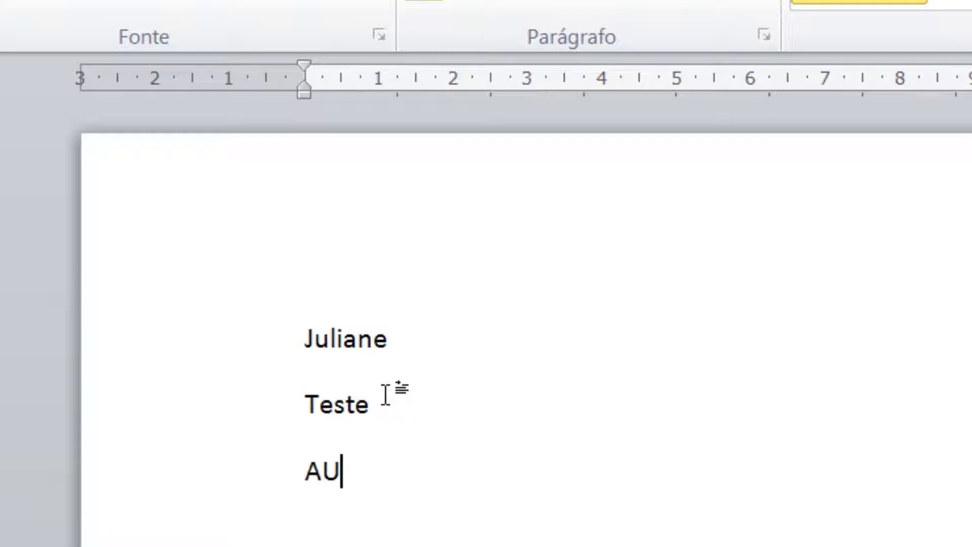
{"action": "key", "text": "BackSpace"}
{"action": "type", "text": "aula"}
{"action": "key", "text": "BackSpace"}
{"action": "key", "text": "BackSpace"}
{"action": "key", "text": "BackSpace"}
{"action": "key", "text": "BackSpace"}
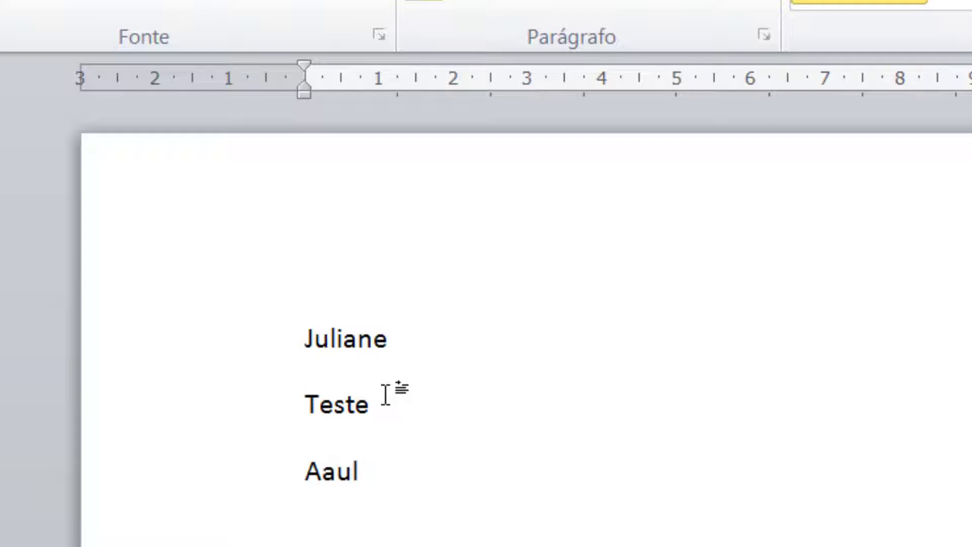
{"action": "type", "text": "ula"}
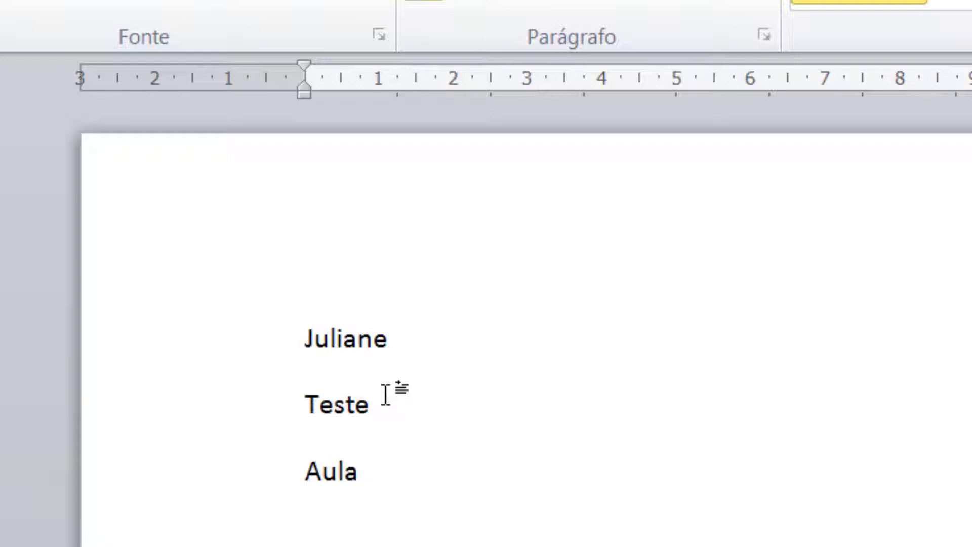
{"action": "type", "text": " de inf"}
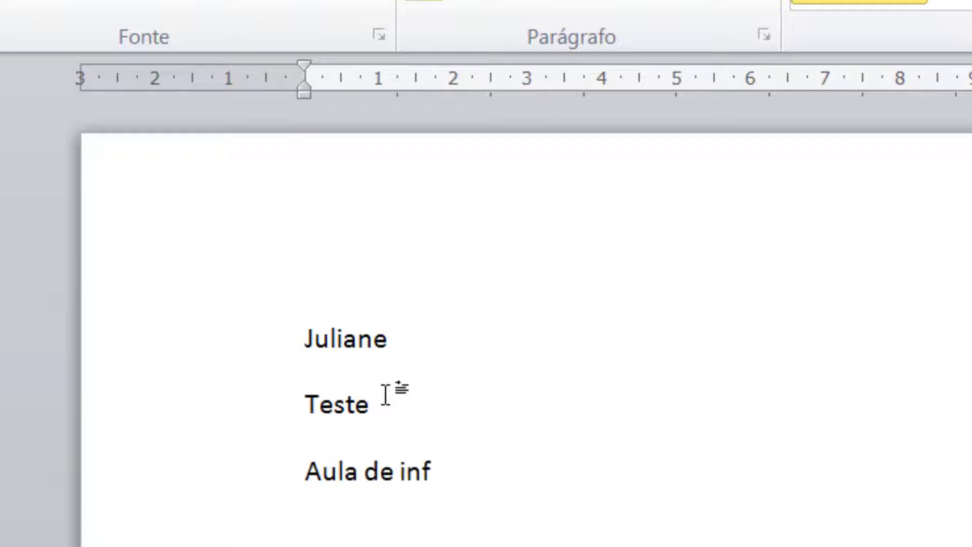
{"action": "type", "text": "ormática"}
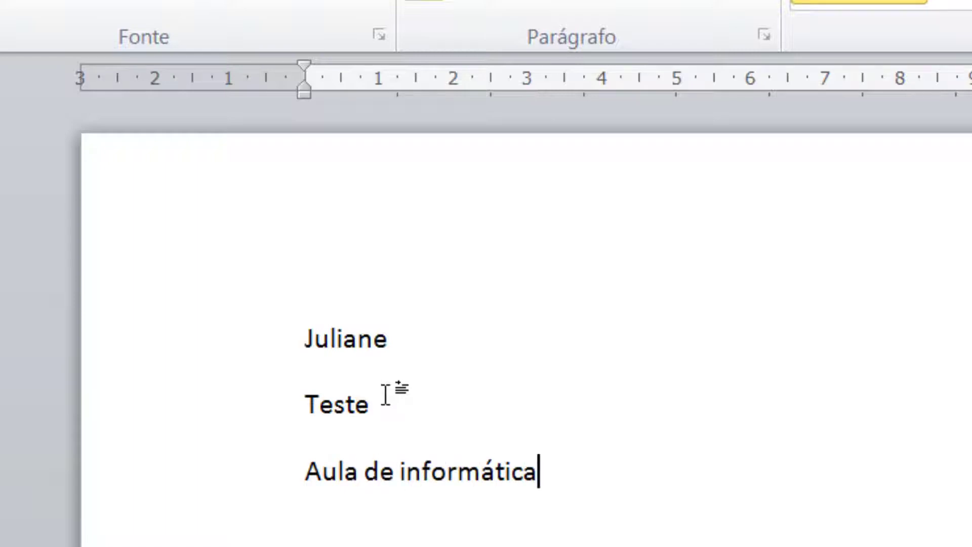
Examine the blank rest of the page down to its lower margin and return to the typed lines.
{"action": "left_click", "coordinate": [444, 343]}
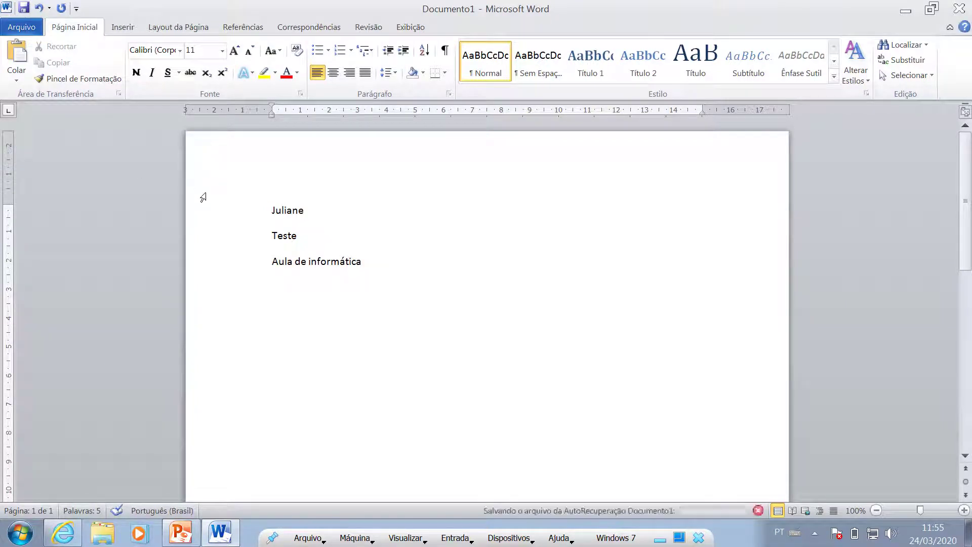
{"action": "scroll", "coordinate": [202, 178], "scroll_direction": "down", "scroll_amount": 12}
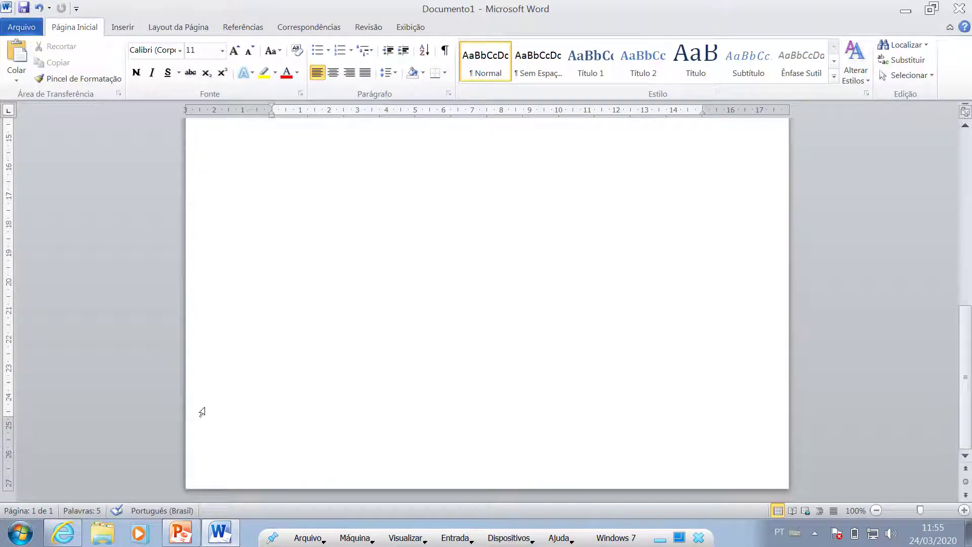
{"action": "left_click", "coordinate": [266, 386]}
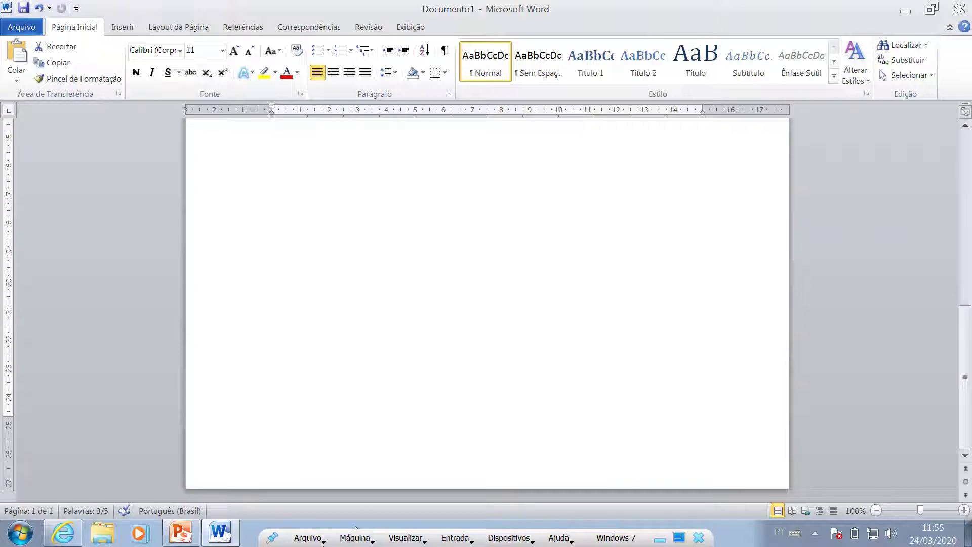
{"action": "scroll", "coordinate": [264, 294], "scroll_direction": "up", "scroll_amount": 5}
{"action": "scroll", "coordinate": [263, 293], "scroll_direction": "up", "scroll_amount": 8}
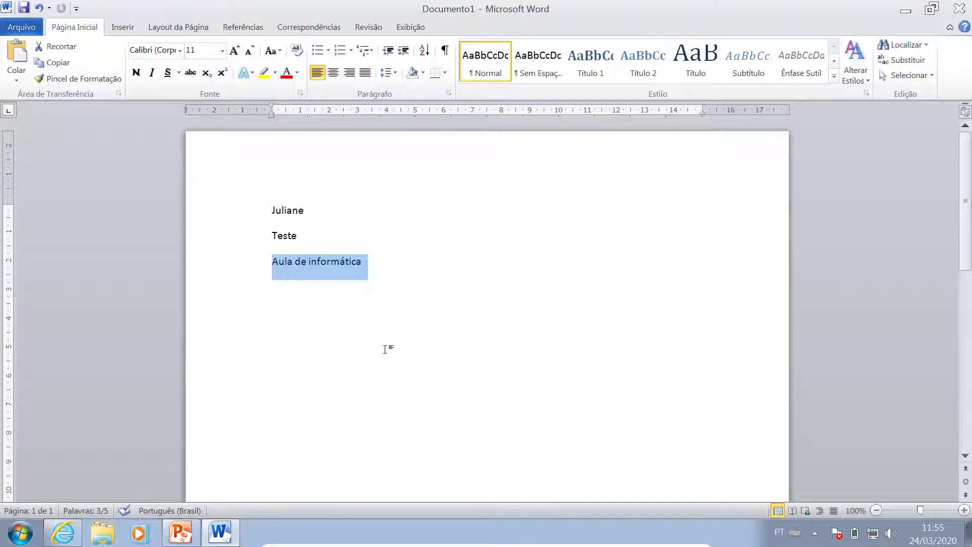
{"action": "left_click", "coordinate": [381, 252]}
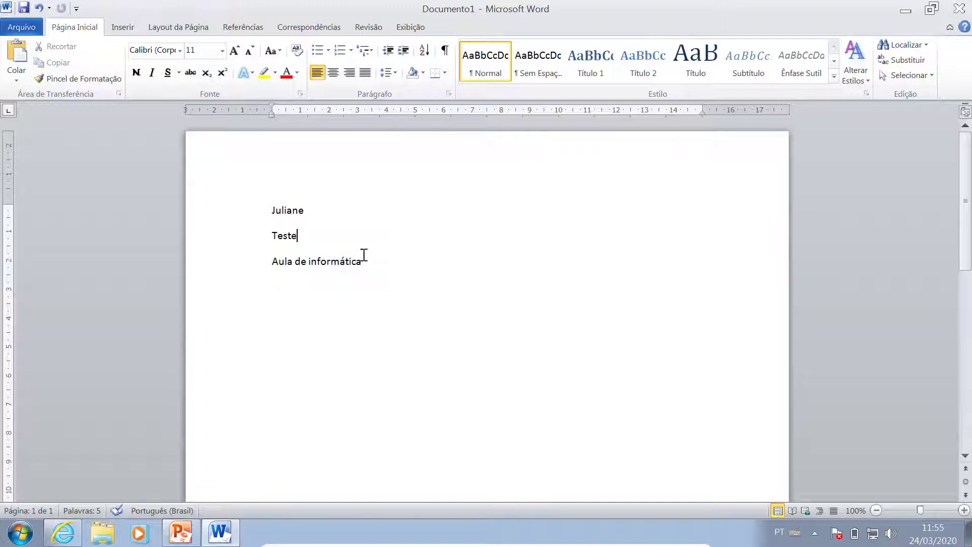
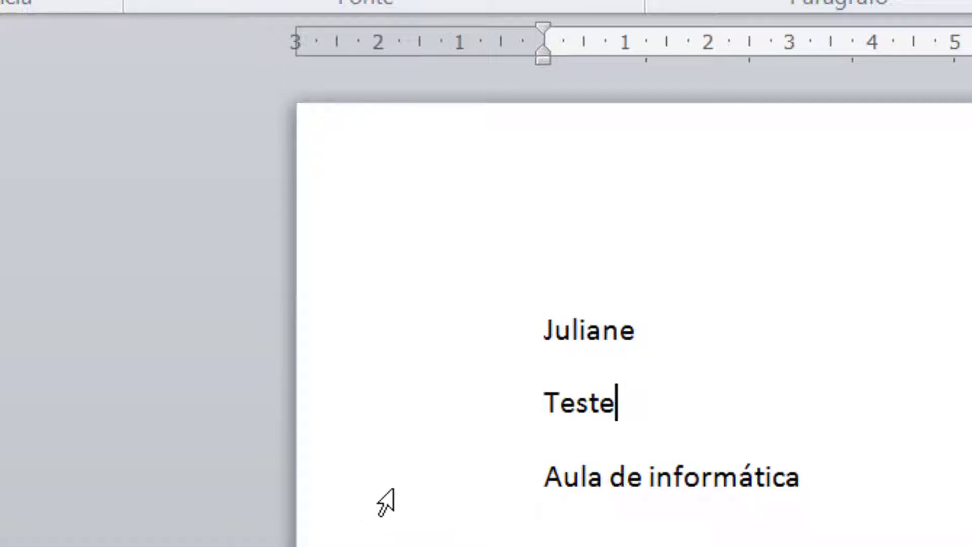
Select the whole "Aula de informática" and "Teste" lines one at a time from the page margin and clear the selection.
{"action": "left_click", "coordinate": [394, 480]}
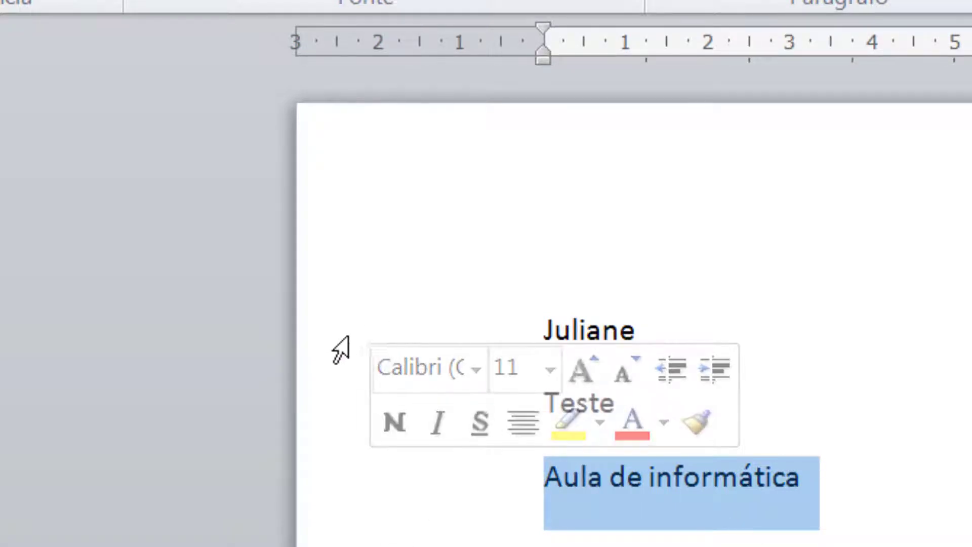
{"action": "left_click", "coordinate": [339, 351]}
{"action": "left_click", "coordinate": [359, 385]}
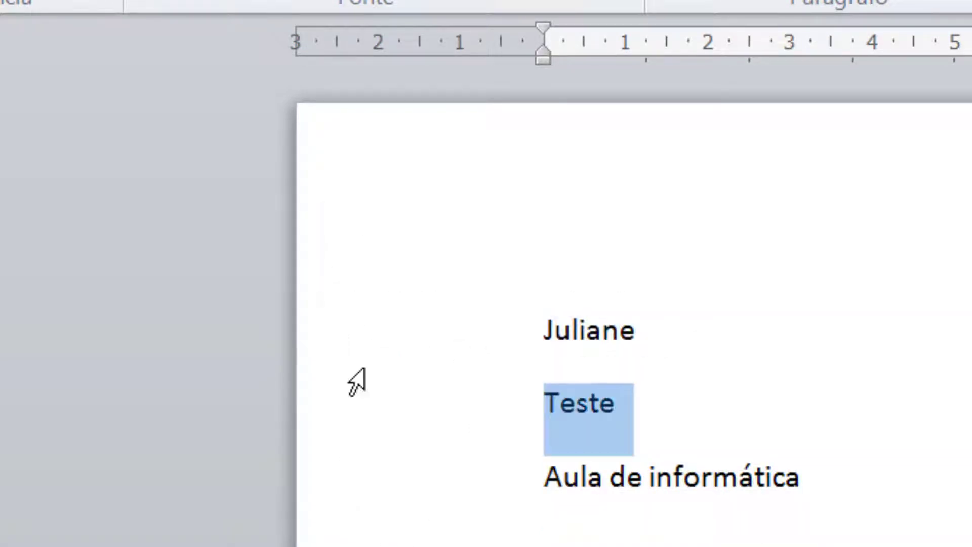
{"action": "left_click", "coordinate": [344, 510]}
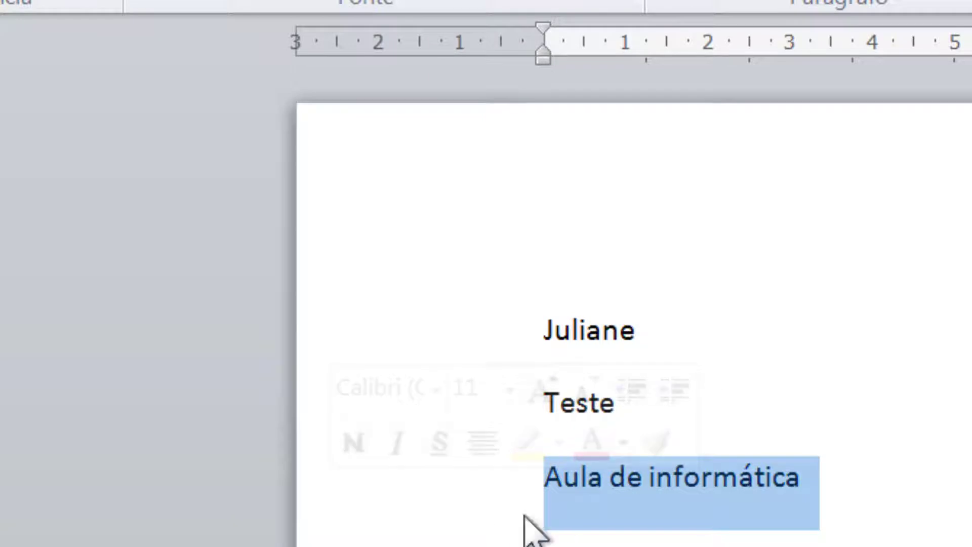
{"action": "left_click", "coordinate": [669, 541]}
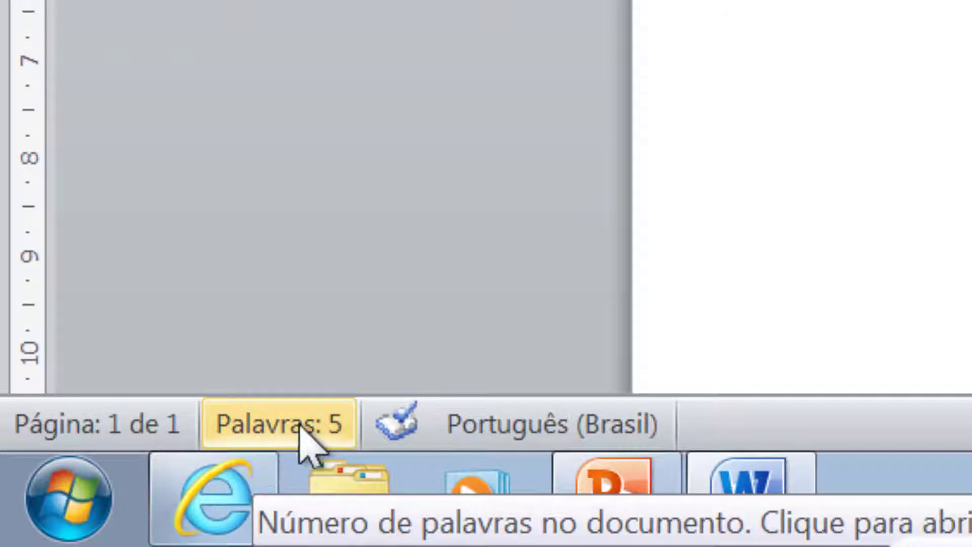
View the document's word count statistics and run a spelling and grammar check on the text.
{"action": "left_click", "coordinate": [284, 427]}
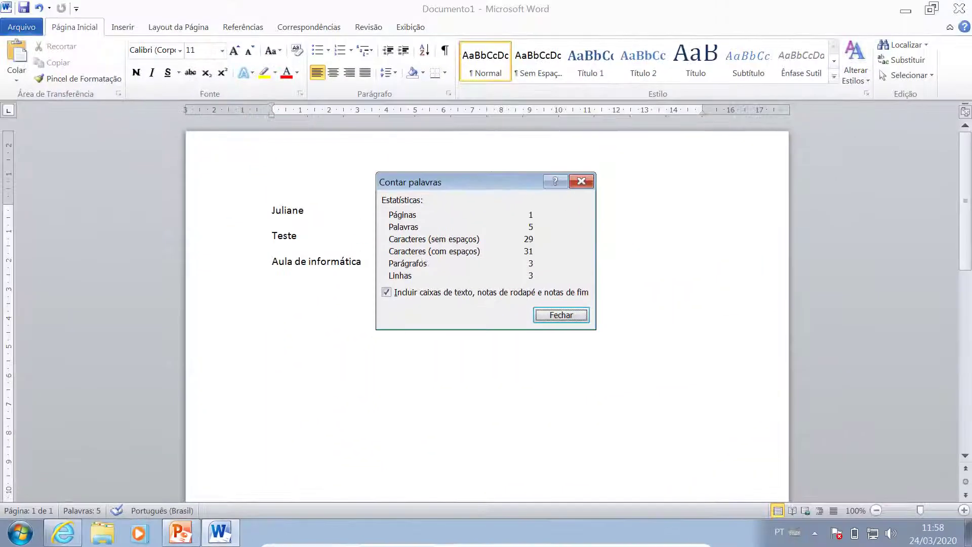
{"action": "left_click_drag", "start_coordinate": [449, 178], "coordinate": [467, 207]}
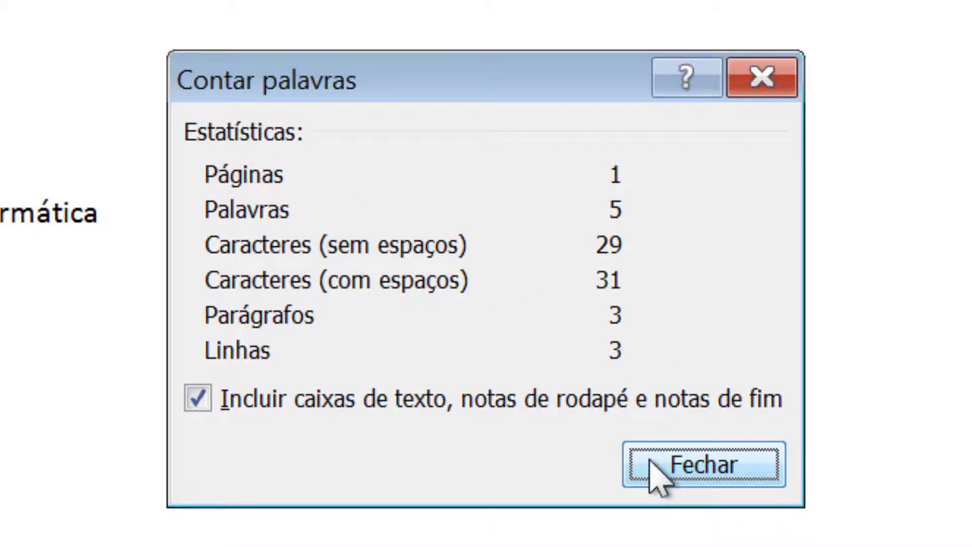
{"action": "left_click", "coordinate": [653, 463]}
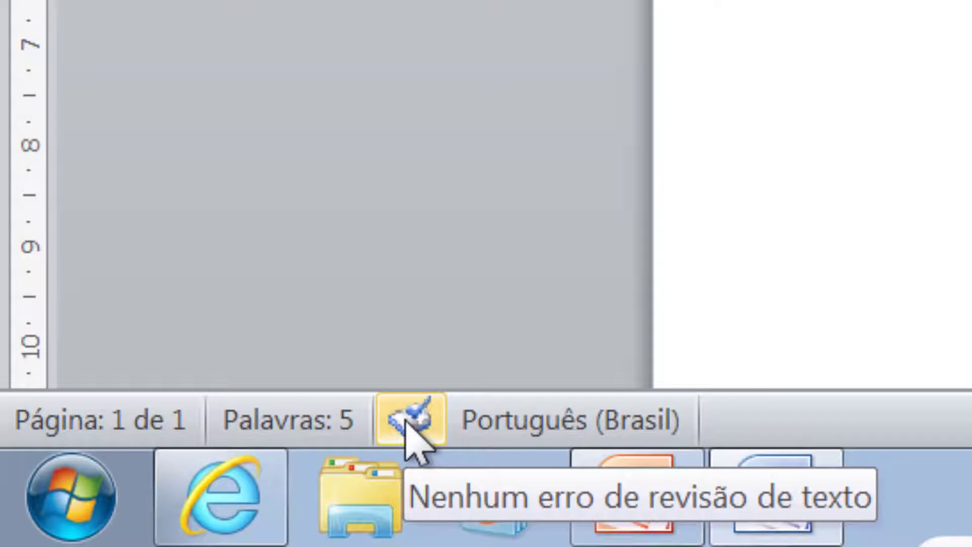
{"action": "left_click", "coordinate": [405, 421]}
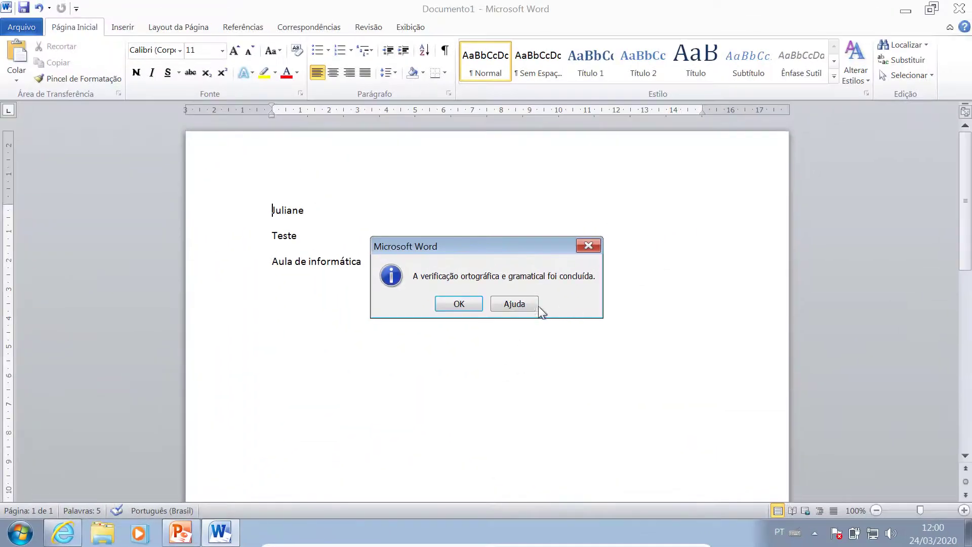
{"action": "left_click", "coordinate": [454, 303]}
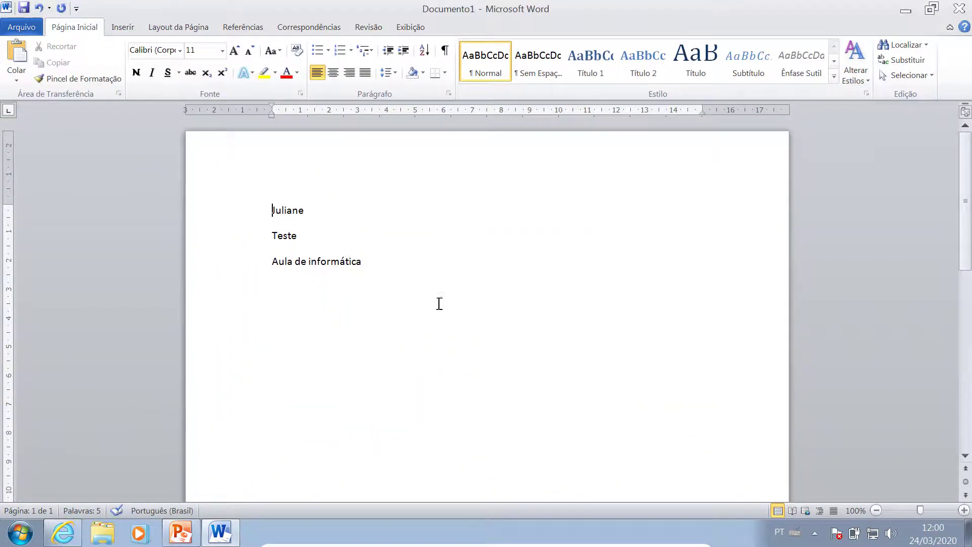
Add the nonsense word "Aojdckaj" as a fourth line and delete it again.
{"action": "left_click", "coordinate": [395, 264]}
{"action": "key", "text": "Return"}
{"action": "type", "text": "aojdckaj"}
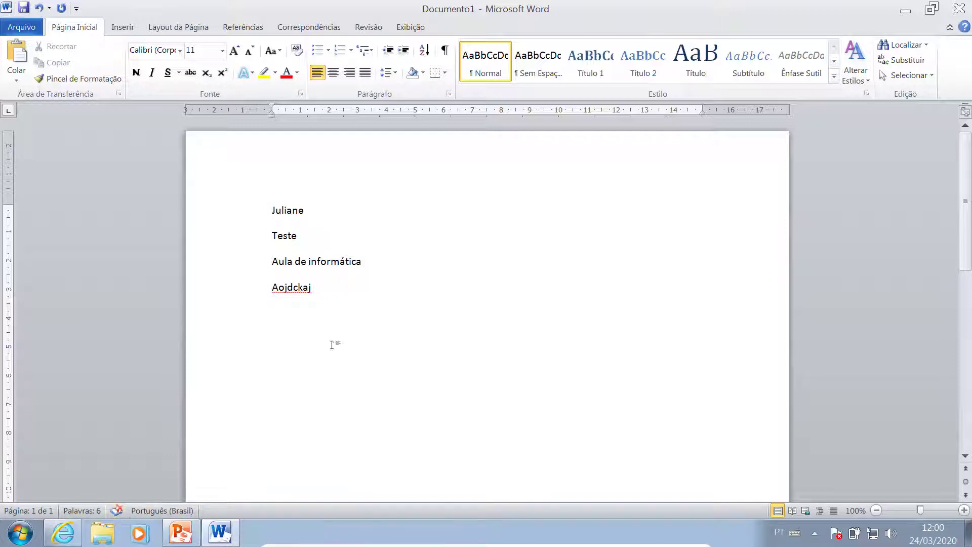
{"action": "left_click_drag", "start_coordinate": [330, 284], "coordinate": [204, 282]}
{"action": "left_click", "coordinate": [302, 299]}
{"action": "double_click", "coordinate": [315, 289]}
{"action": "key", "text": "BackSpace"}
{"action": "key", "text": "BackSpace"}
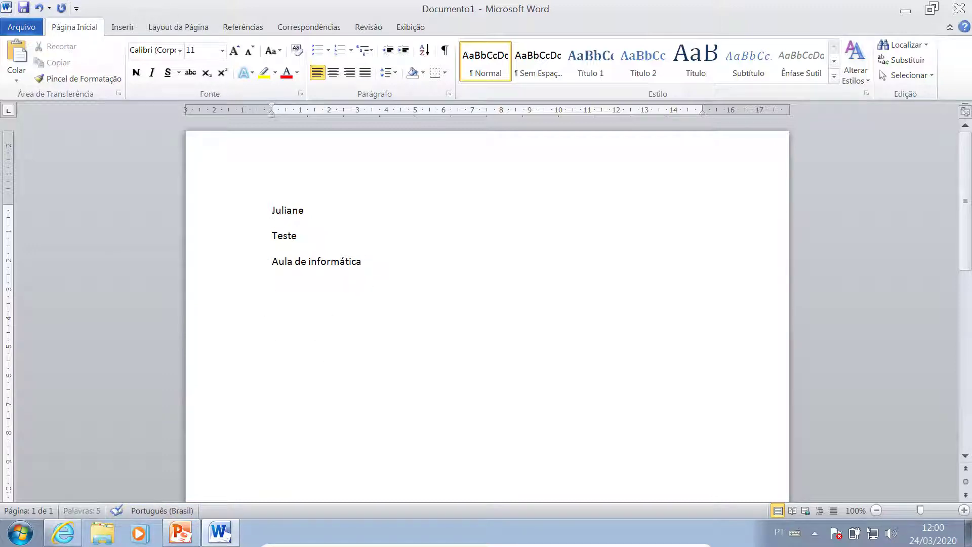
Write the nonsense word "Usjidhufahsd" on the fourth line and start the spelling check.
{"action": "key", "text": "Return"}
{"action": "type", "text": "usjidhufahsd"}
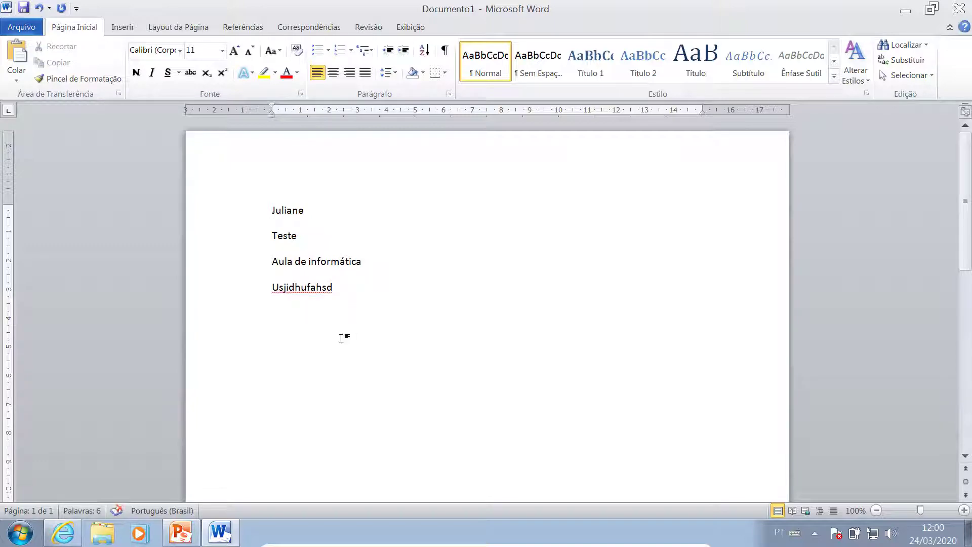
{"action": "left_click", "coordinate": [118, 510]}
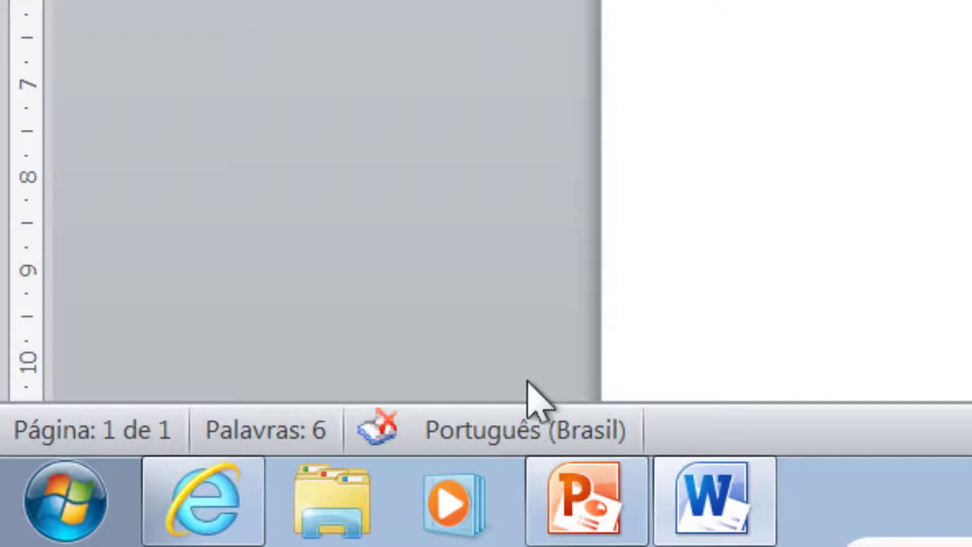
Try Inglês (EUA) as the proofing language and confirm Português (Brasil) instead.
{"action": "left_click", "coordinate": [512, 431]}
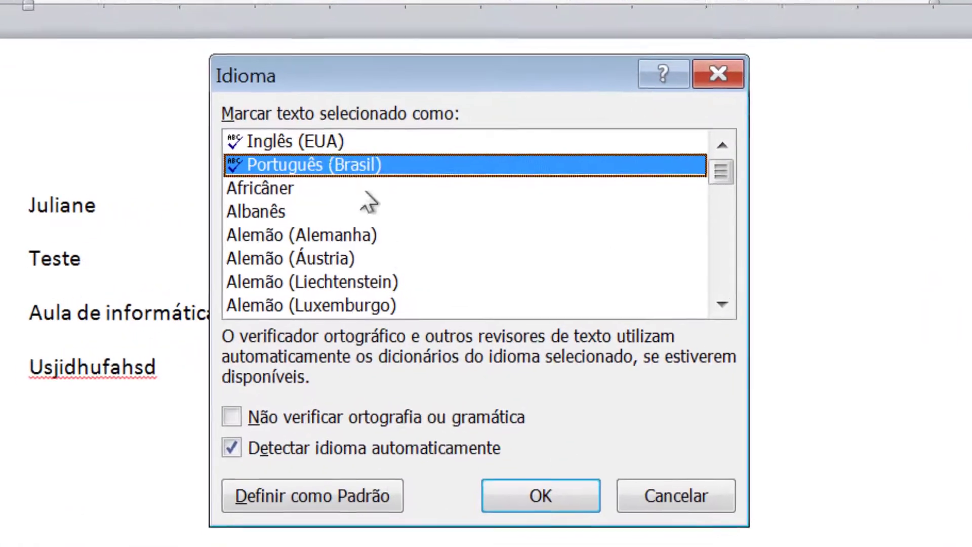
{"action": "left_click", "coordinate": [268, 142]}
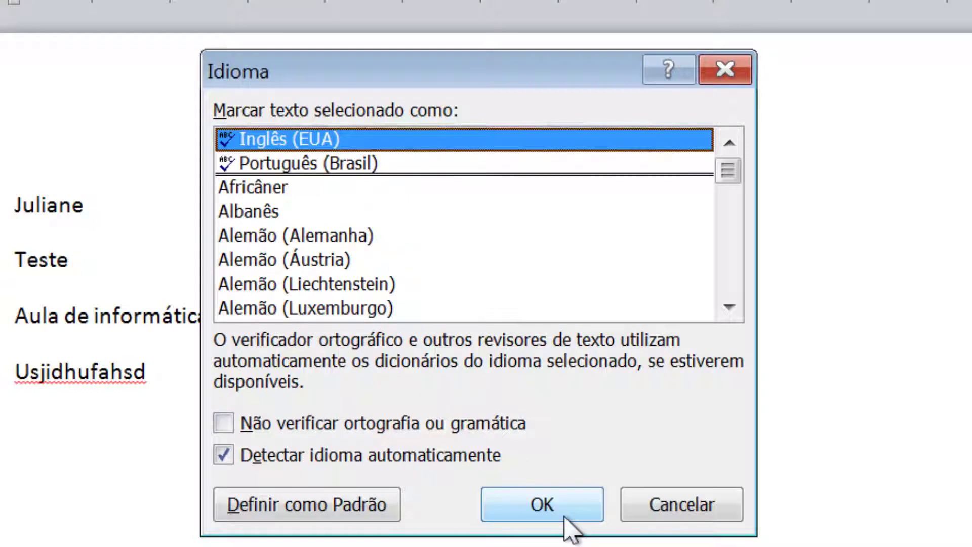
{"action": "left_click", "coordinate": [289, 168]}
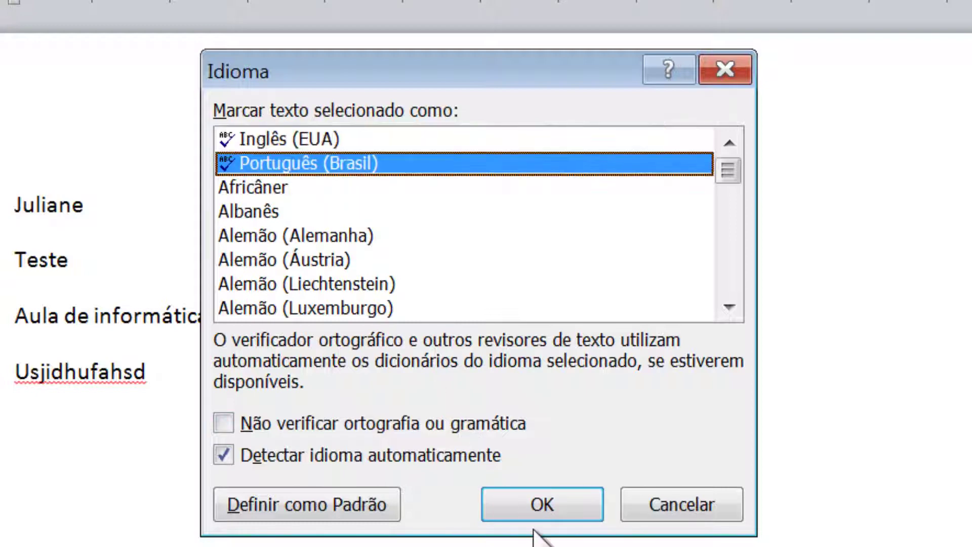
{"action": "left_click", "coordinate": [532, 503]}
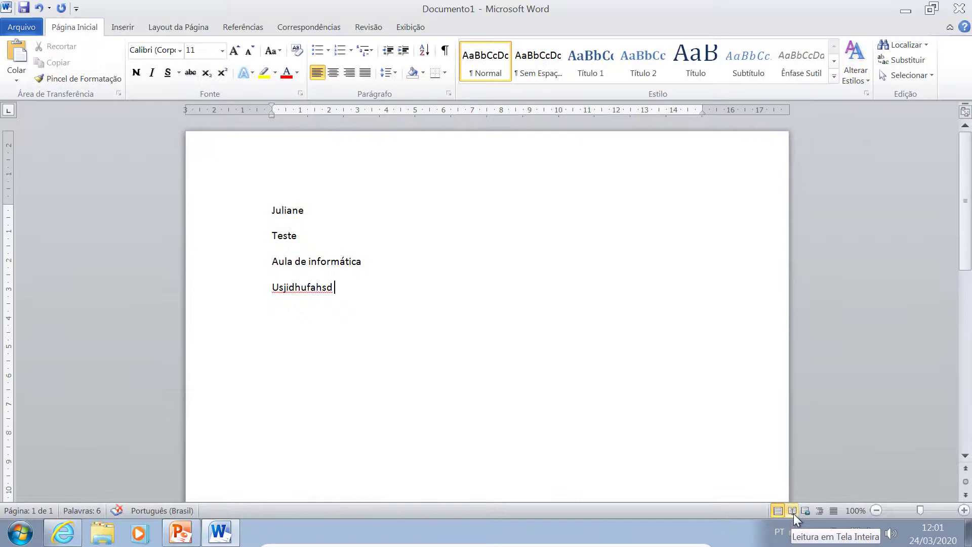
View the document in full-screen reading, web layout and outline views and return to print layout.
{"action": "left_click", "coordinate": [793, 511]}
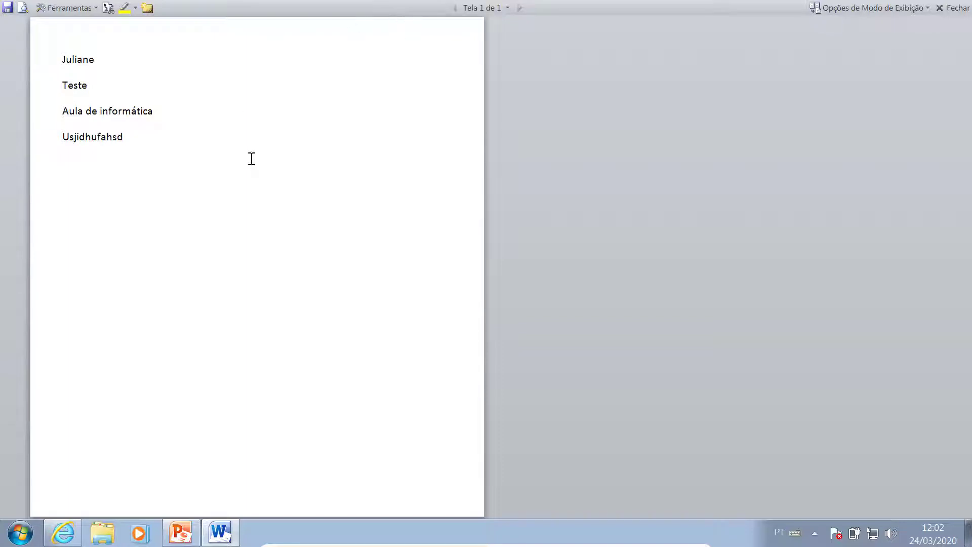
{"action": "left_click", "coordinate": [954, 7]}
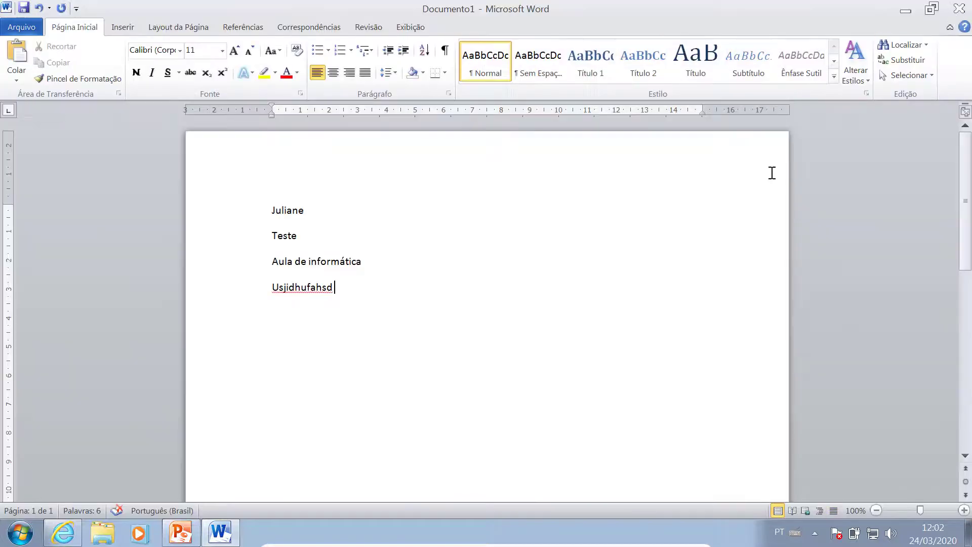
{"action": "left_click", "coordinate": [805, 512]}
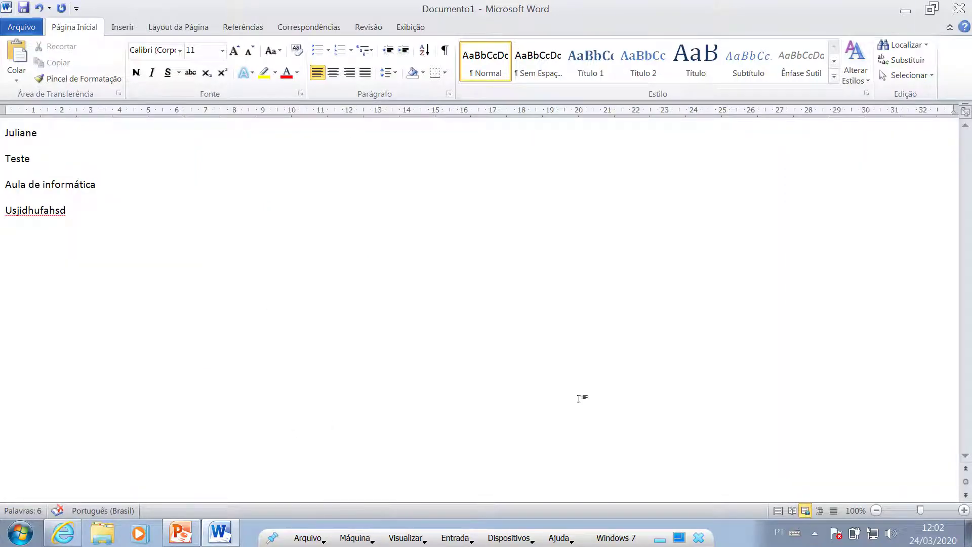
{"action": "left_click", "coordinate": [819, 511]}
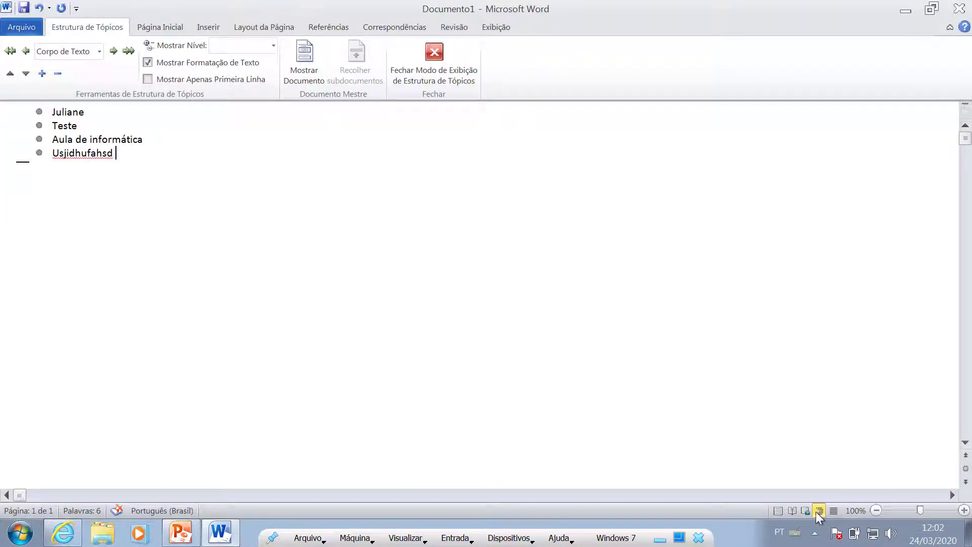
{"action": "left_click", "coordinate": [778, 511]}
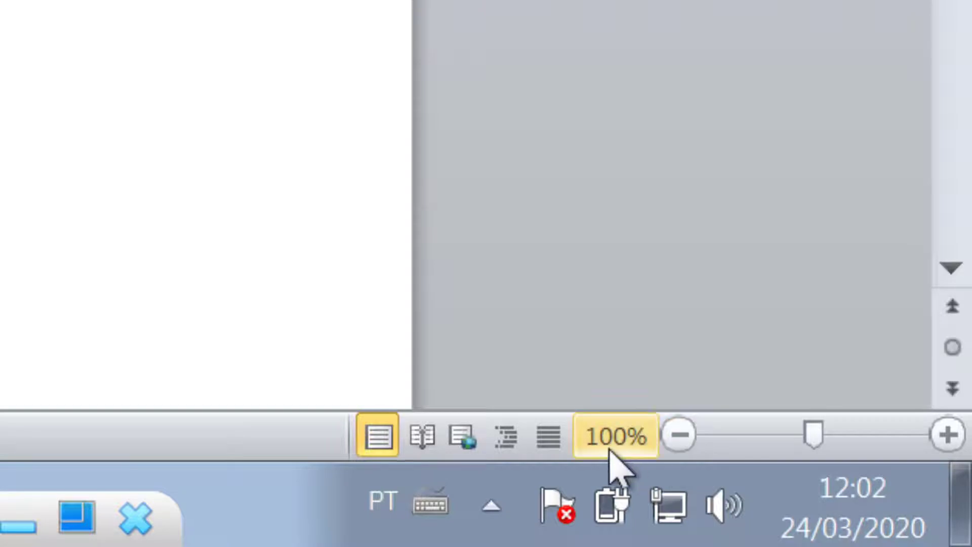
Zoom the document in to 140%, out to 30% and back to 100%.
{"action": "left_click", "coordinate": [948, 435]}
{"action": "left_click", "coordinate": [948, 434]}
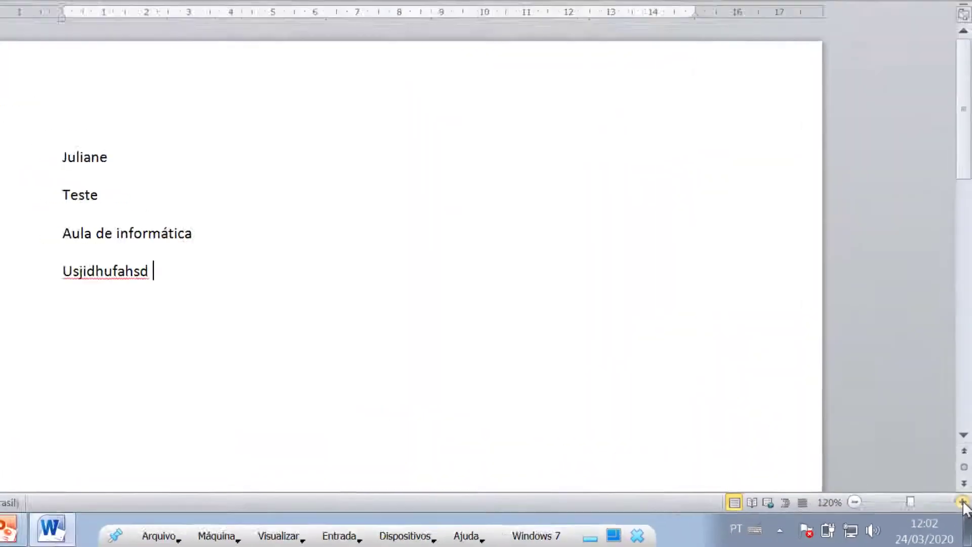
{"action": "left_click", "coordinate": [947, 435]}
{"action": "left_click", "coordinate": [965, 511]}
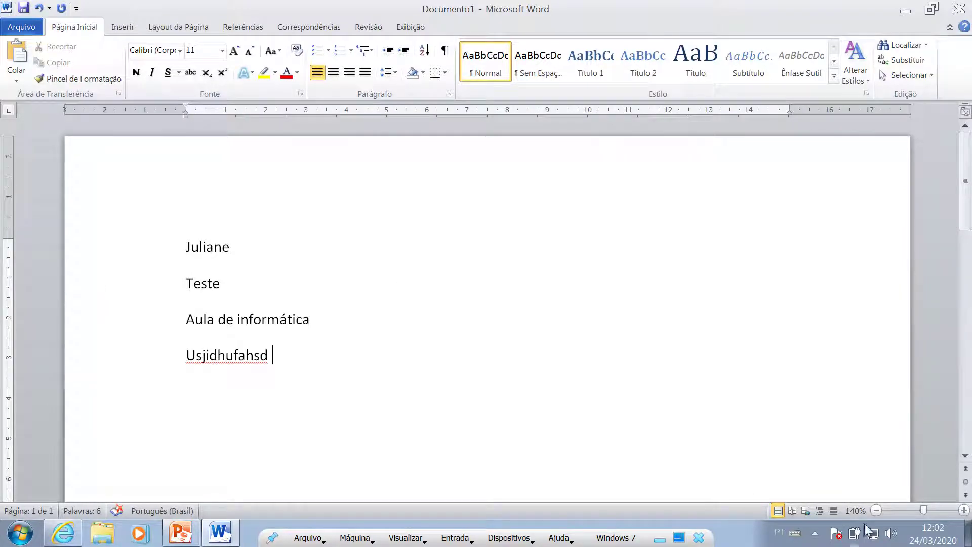
{"action": "left_click", "coordinate": [876, 511]}
{"action": "left_click", "coordinate": [876, 511]}
{"action": "left_click", "coordinate": [876, 511]}
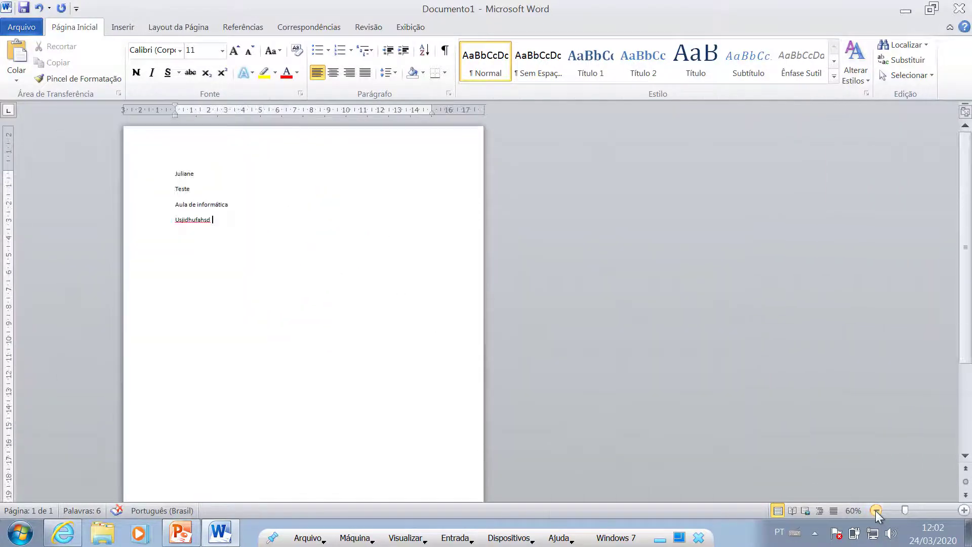
{"action": "left_click", "coordinate": [876, 510]}
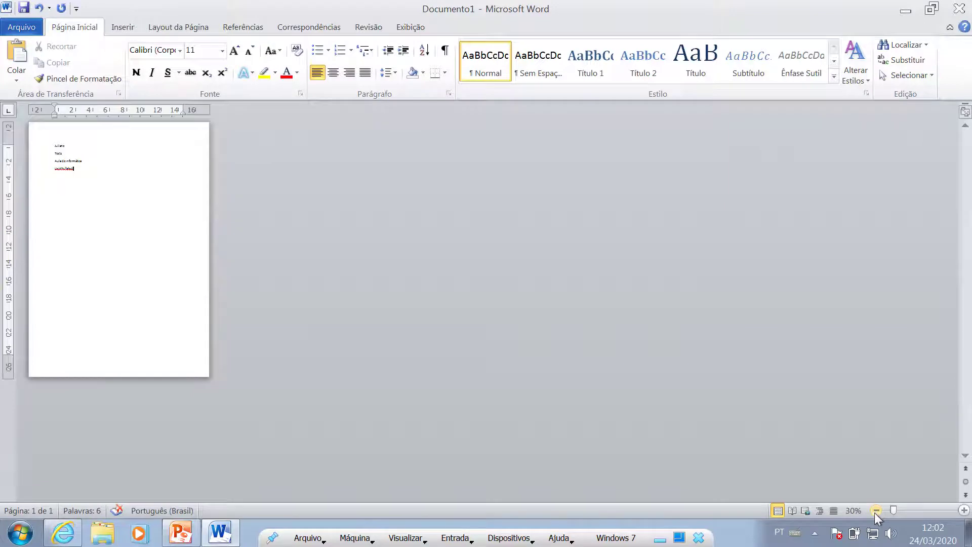
{"action": "left_click", "coordinate": [920, 510]}
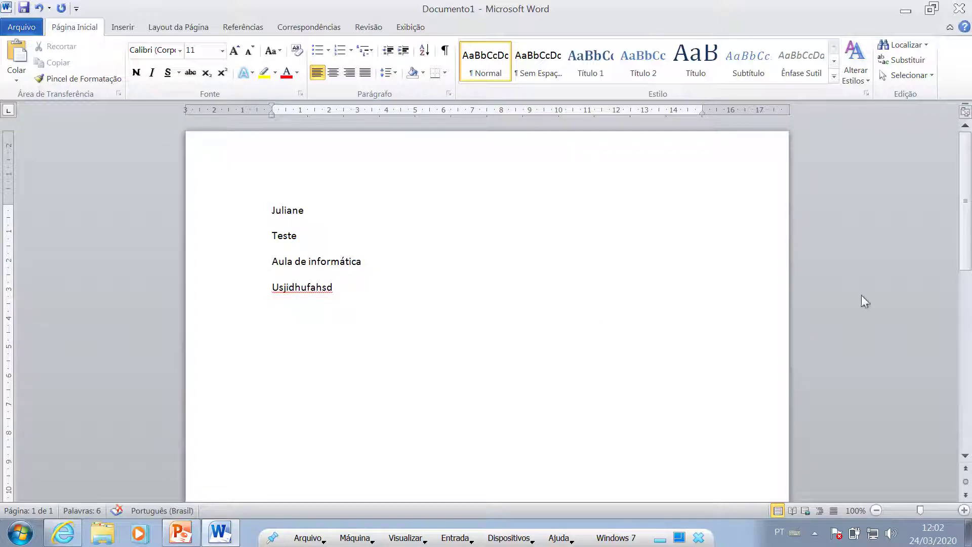
Switch to the PowerPoint slide show and reveal the Guias, Grupos and Ferramentas items on the Word screen elements slide.
{"action": "key", "text": "alt+Tab"}
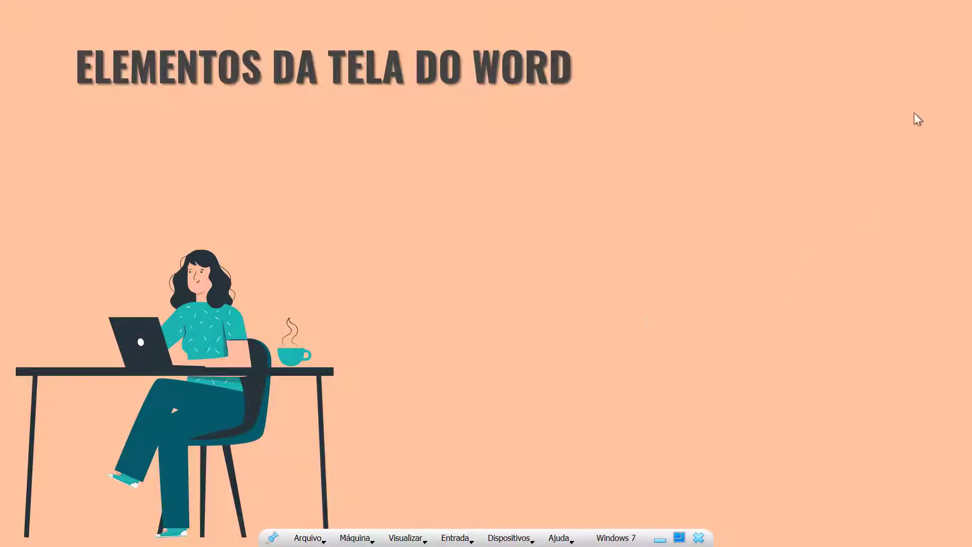
{"action": "left_click", "coordinate": [908, 105]}
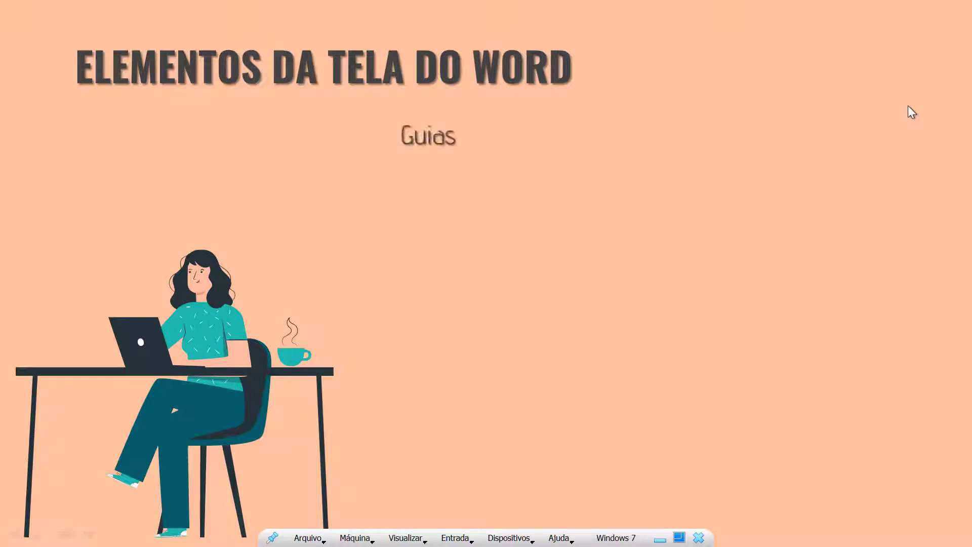
{"action": "key", "text": "Right"}
{"action": "key", "text": "Right"}
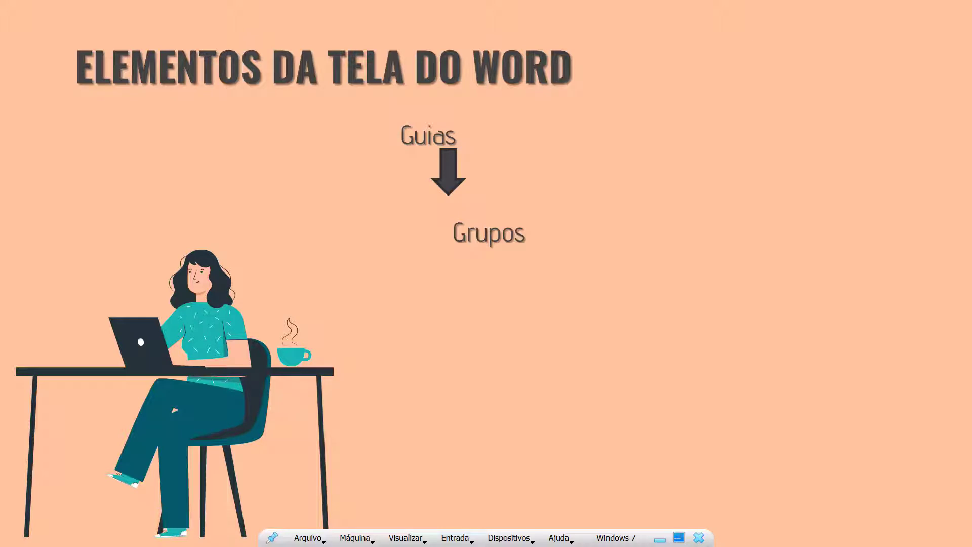
{"action": "key", "text": "Right"}
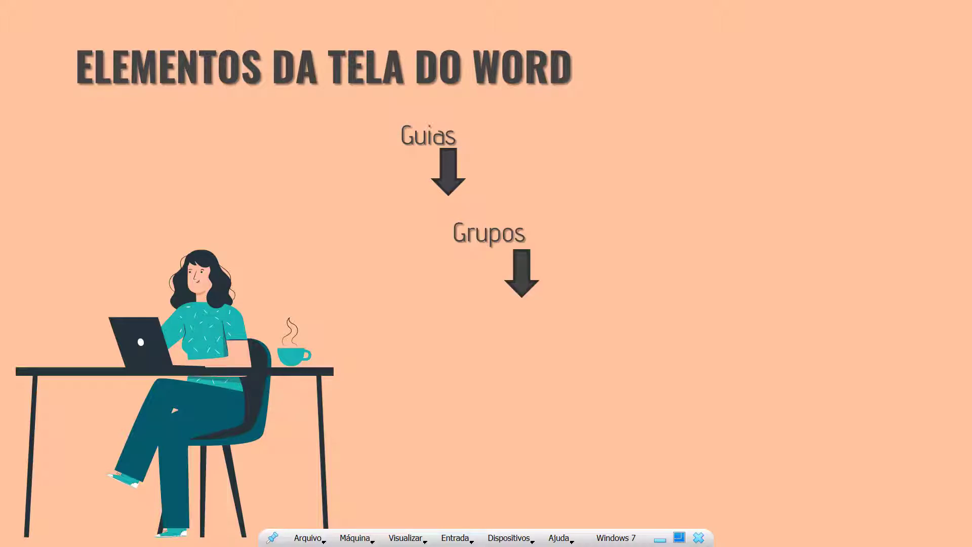
{"action": "key", "text": "Right"}
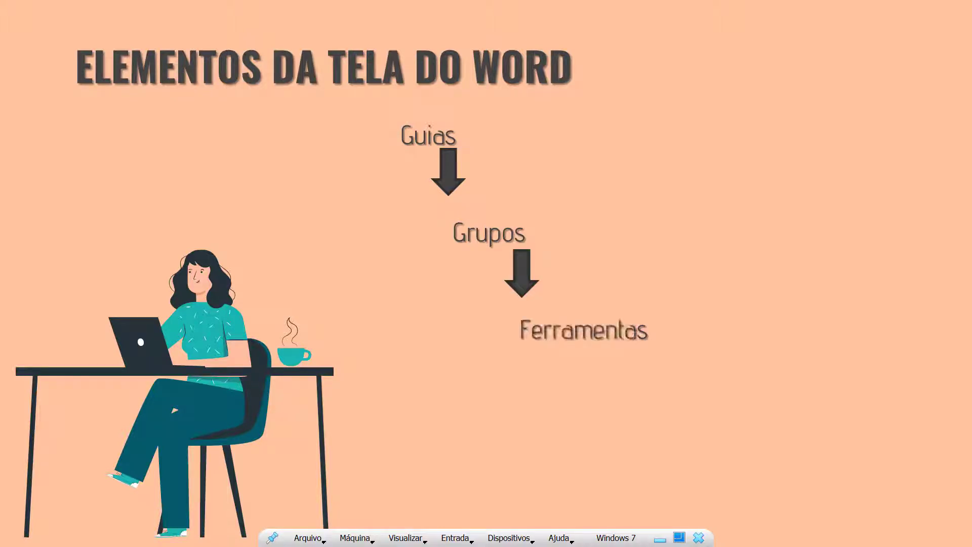
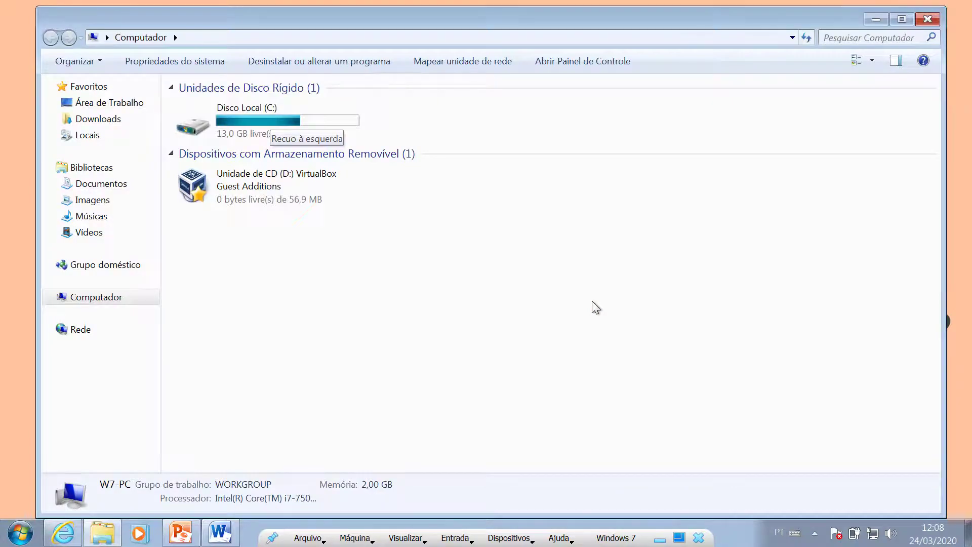
Close the Computador window and switch to the course page in Internet Explorer.
{"action": "left_click", "coordinate": [927, 19]}
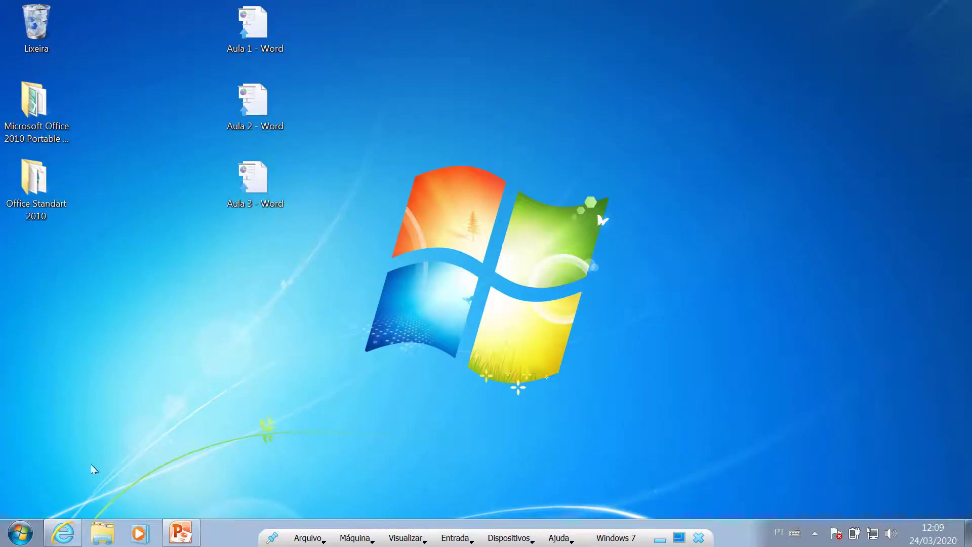
{"action": "mouse_move", "coordinate": [65, 533]}
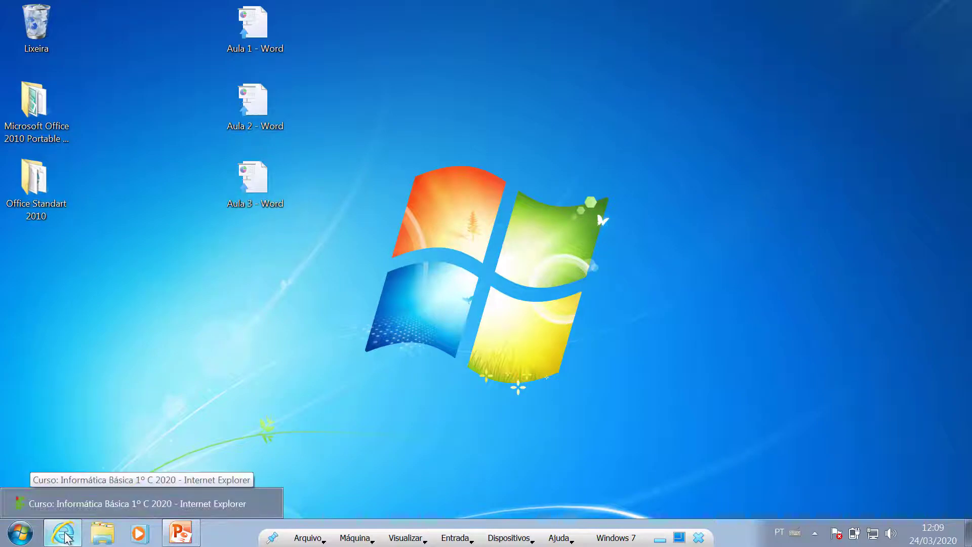
{"action": "left_click", "coordinate": [63, 533]}
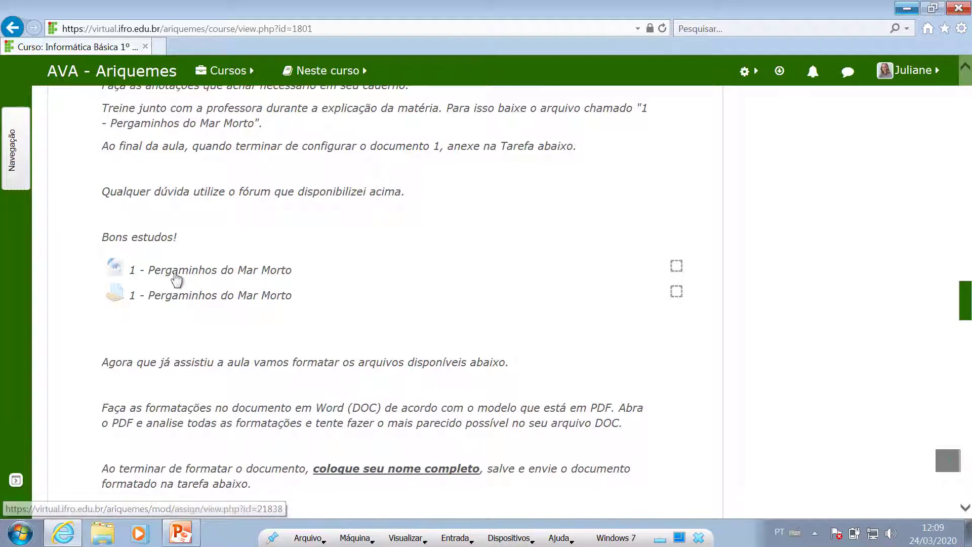
Download 1 - Pergaminhos do Mar Morto.docx from the course page, open it in Word and enable editing.
{"action": "left_click", "coordinate": [171, 277]}
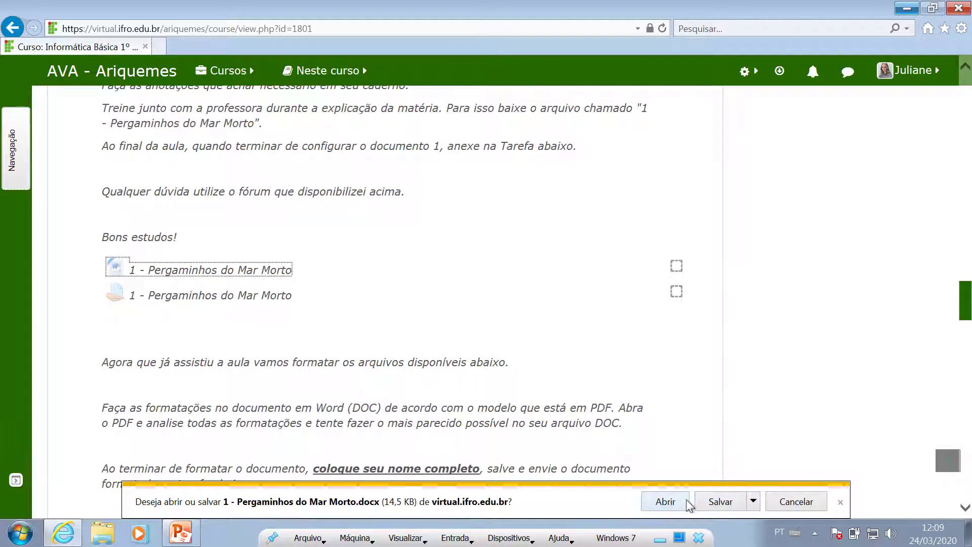
{"action": "left_click", "coordinate": [715, 502]}
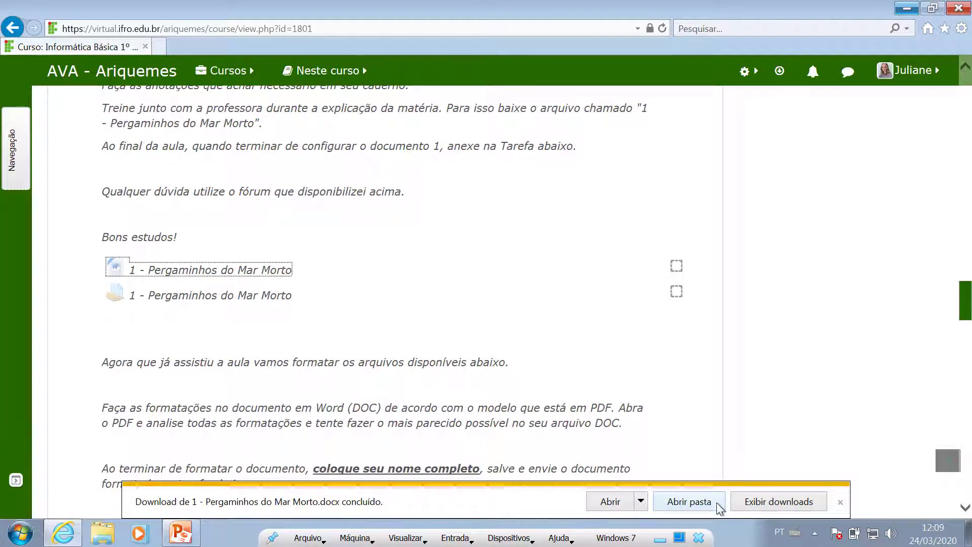
{"action": "left_click", "coordinate": [611, 502]}
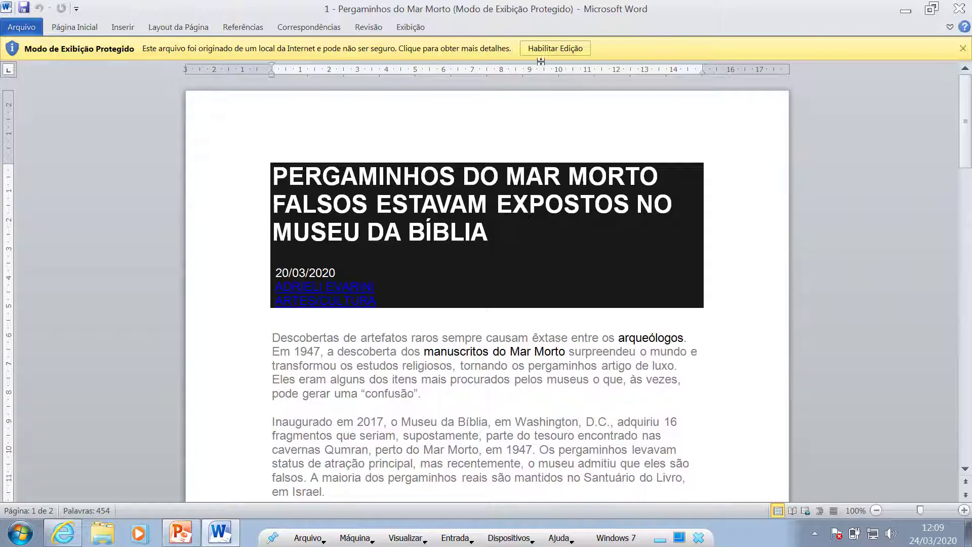
{"action": "left_click", "coordinate": [551, 50]}
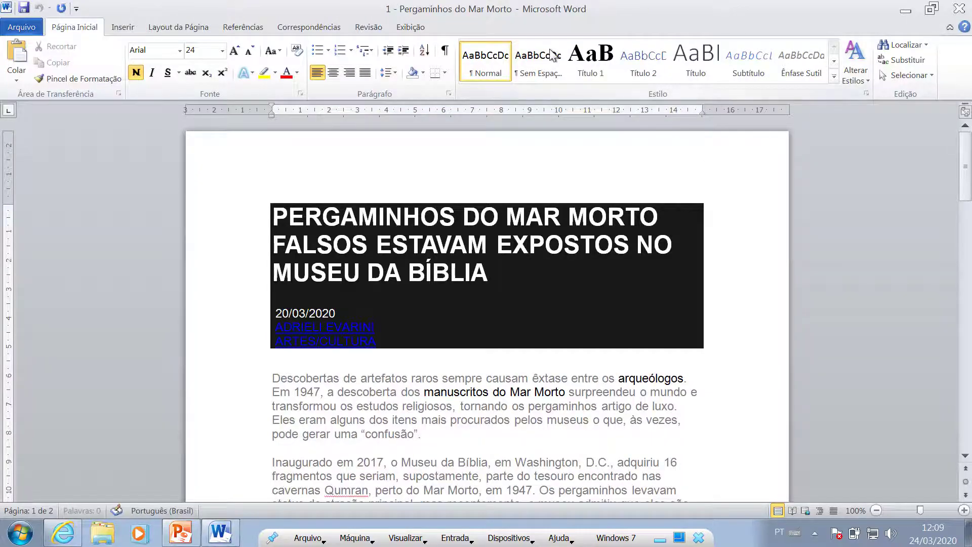
Look through the Pergaminhos do Mar Morto document from its title to the last paragraph.
{"action": "scroll", "coordinate": [519, 238], "scroll_direction": "down", "scroll_amount": 20}
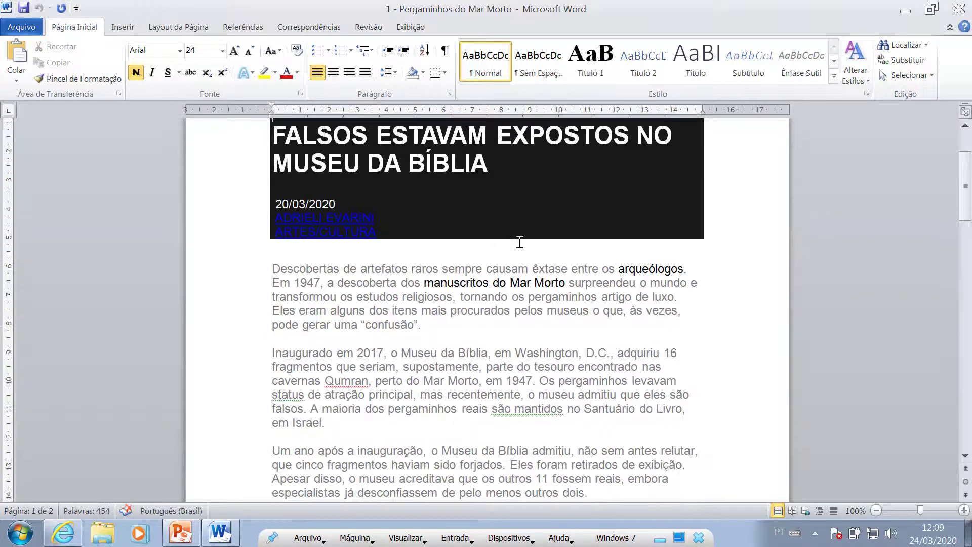
{"action": "scroll", "coordinate": [534, 287], "scroll_direction": "down", "scroll_amount": 4}
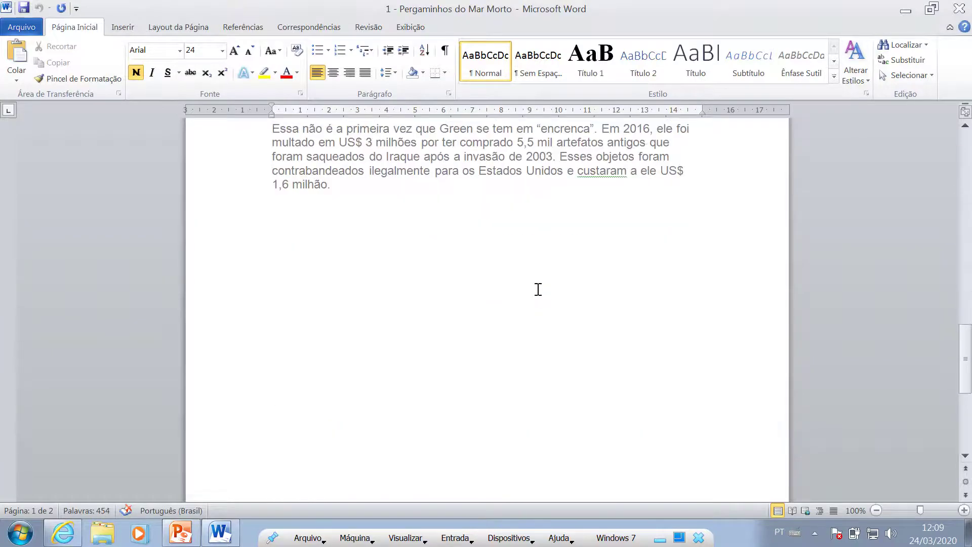
{"action": "scroll", "coordinate": [536, 288], "scroll_direction": "up", "scroll_amount": 18}
{"action": "scroll", "coordinate": [538, 289], "scroll_direction": "up", "scroll_amount": 1}
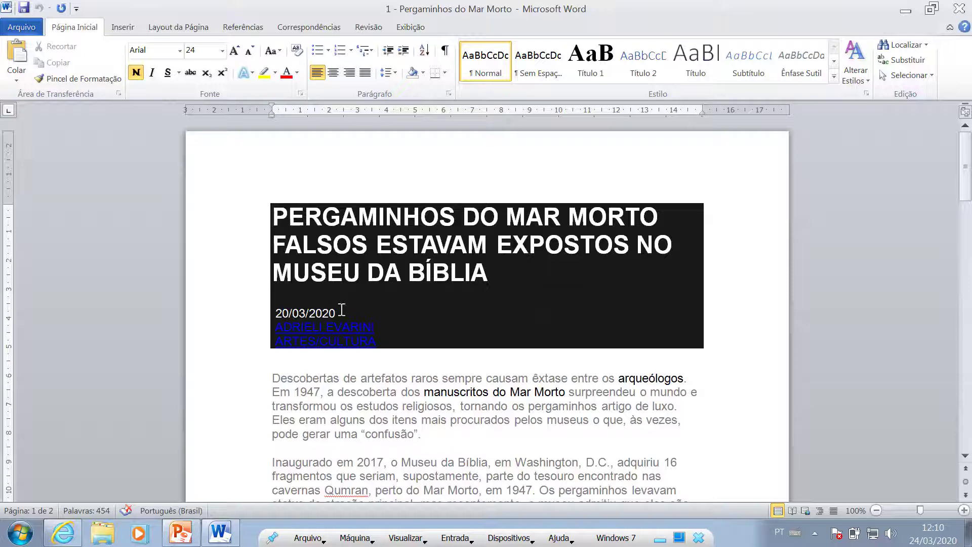
{"action": "scroll", "coordinate": [410, 367], "scroll_direction": "down", "scroll_amount": 3}
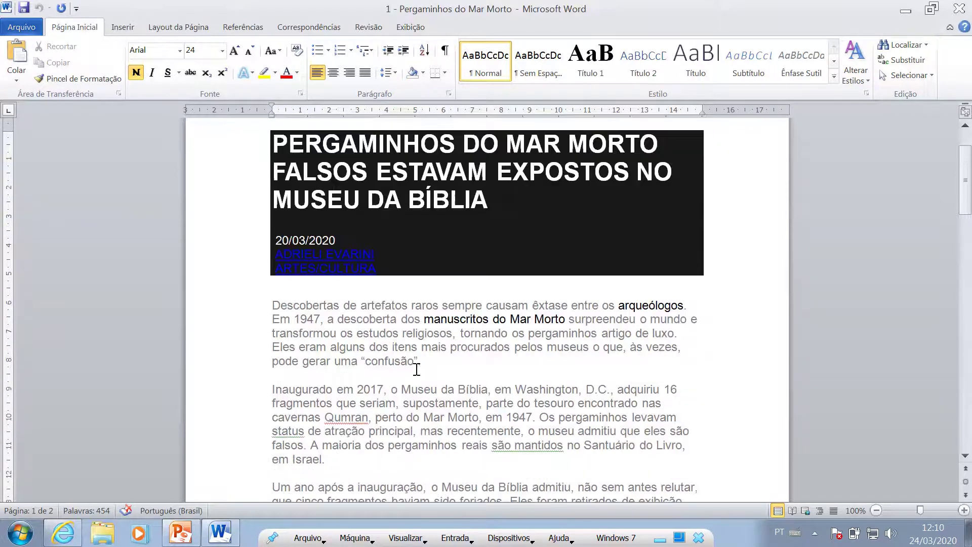
{"action": "scroll", "coordinate": [505, 351], "scroll_direction": "down", "scroll_amount": 11}
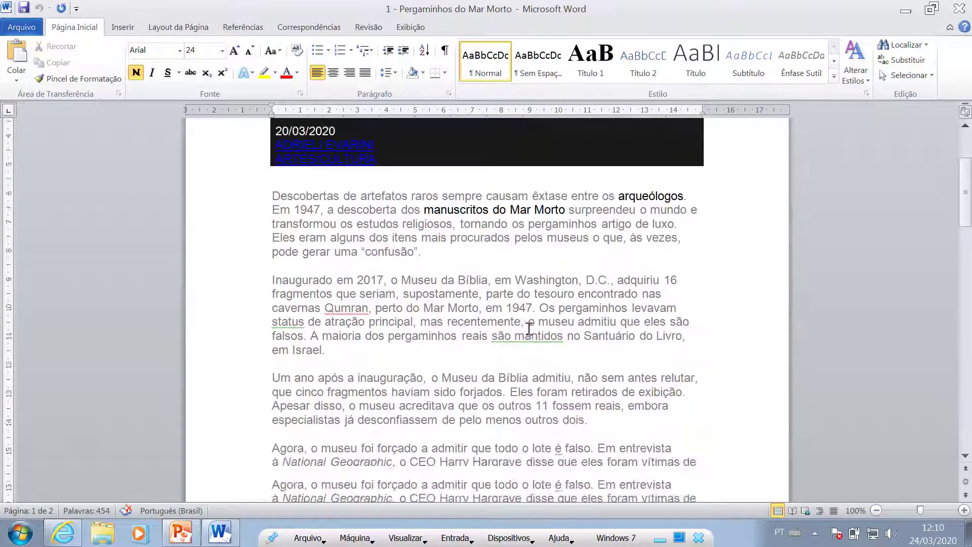
{"action": "scroll", "coordinate": [371, 274], "scroll_direction": "down", "scroll_amount": 9}
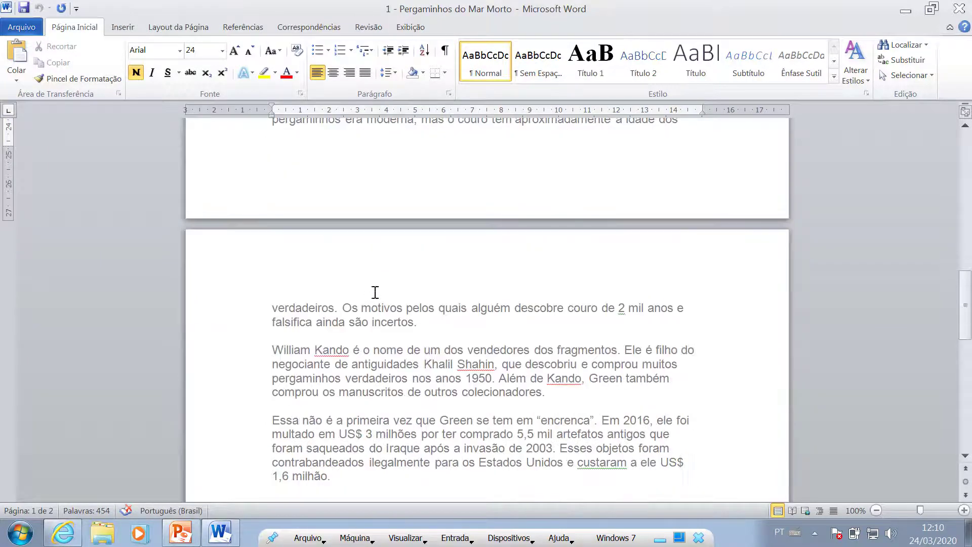
Try selecting parts of the last two paragraphs on the second page, and clear the selection.
{"action": "left_click_drag", "start_coordinate": [274, 249], "coordinate": [301, 336]}
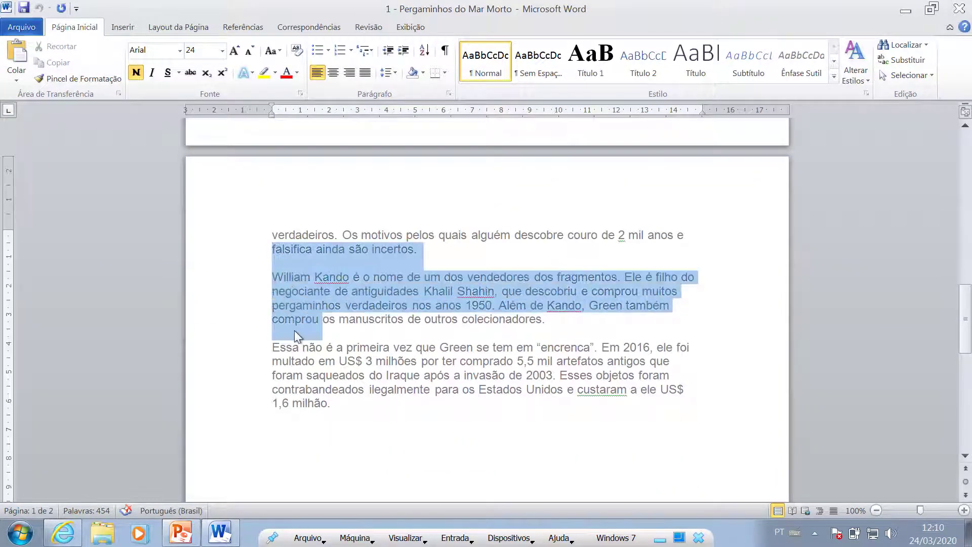
{"action": "left_click", "coordinate": [307, 375]}
{"action": "left_click_drag", "start_coordinate": [329, 374], "coordinate": [308, 301]}
{"action": "scroll", "coordinate": [309, 302], "scroll_direction": "up", "scroll_amount": 20}
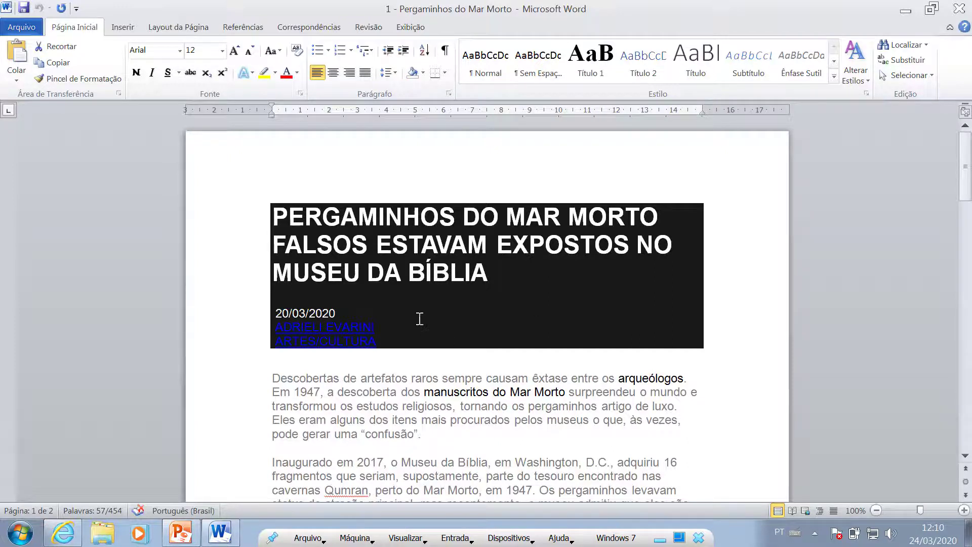
{"action": "scroll", "coordinate": [529, 348], "scroll_direction": "down", "scroll_amount": 6}
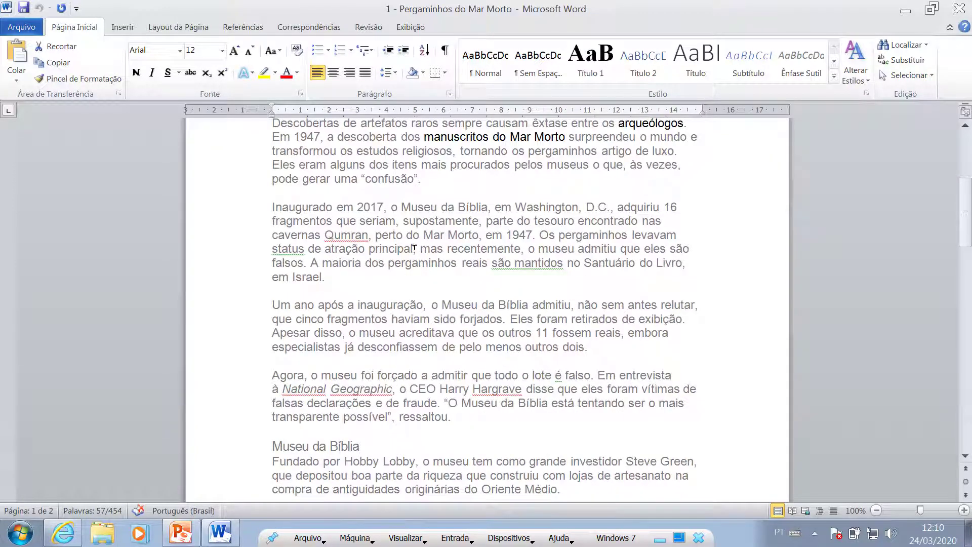
{"action": "scroll", "coordinate": [509, 334], "scroll_direction": "down", "scroll_amount": 9}
{"action": "scroll", "coordinate": [509, 324], "scroll_direction": "down", "scroll_amount": 8}
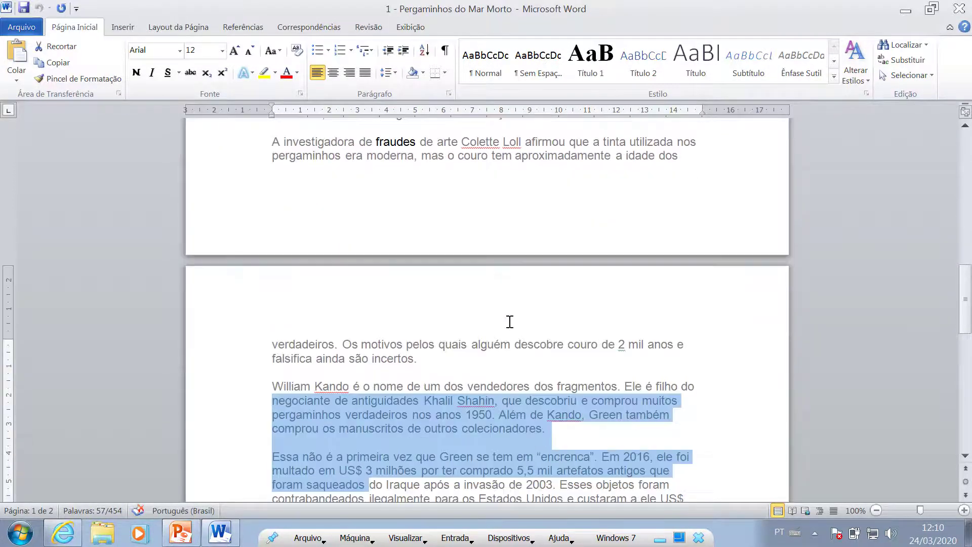
{"action": "left_click", "coordinate": [356, 299]}
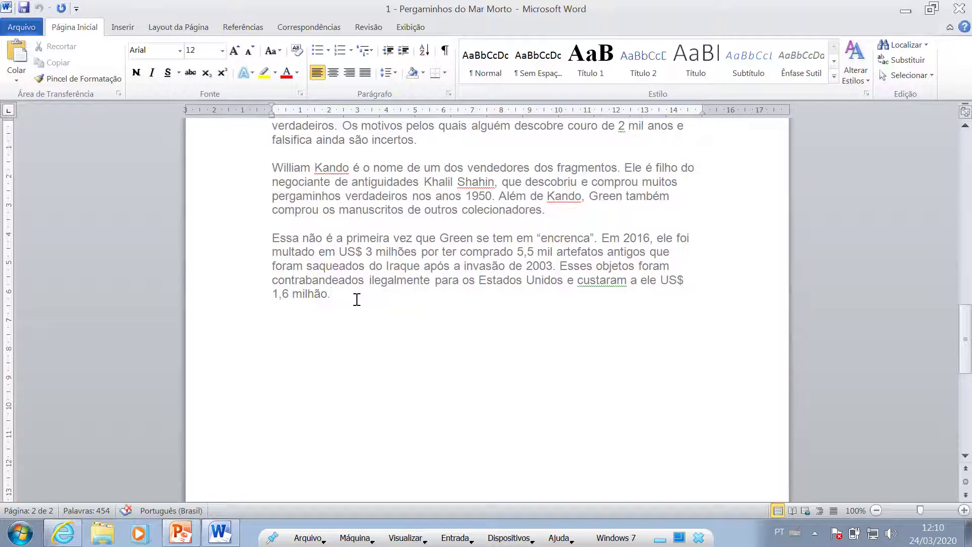
Try selecting the lines from the title down into the first body paragraph, and clear the selection.
{"action": "scroll", "coordinate": [356, 299], "scroll_direction": "up", "scroll_amount": 15}
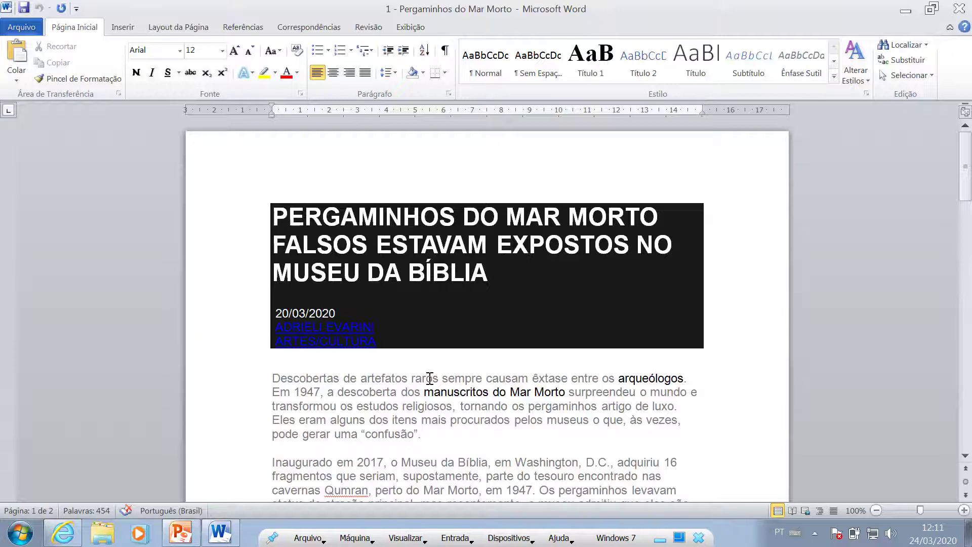
{"action": "left_click", "coordinate": [337, 381]}
{"action": "left_click", "coordinate": [273, 378]}
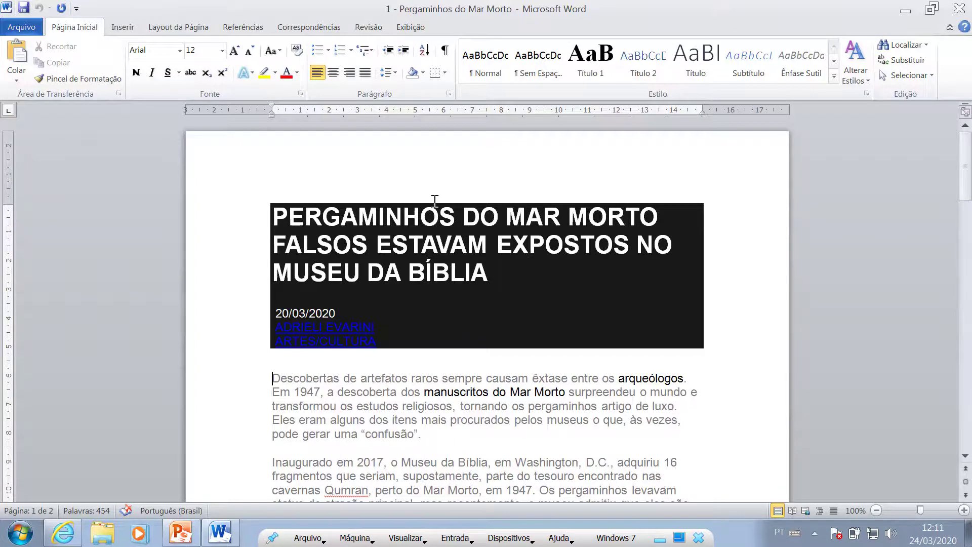
{"action": "scroll", "coordinate": [413, 257], "scroll_direction": "down", "scroll_amount": 3}
{"action": "scroll", "coordinate": [376, 392], "scroll_direction": "down", "scroll_amount": 10}
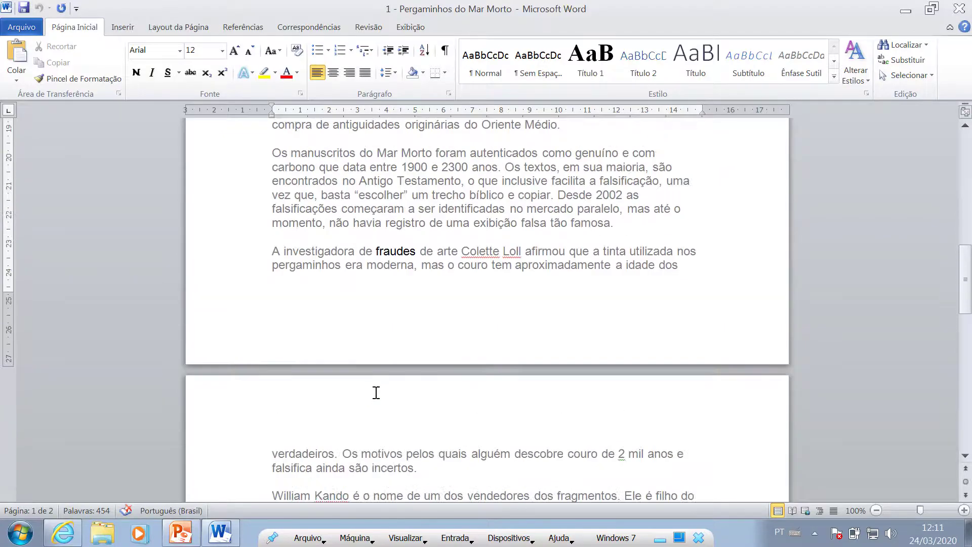
{"action": "scroll", "coordinate": [376, 392], "scroll_direction": "up", "scroll_amount": 13}
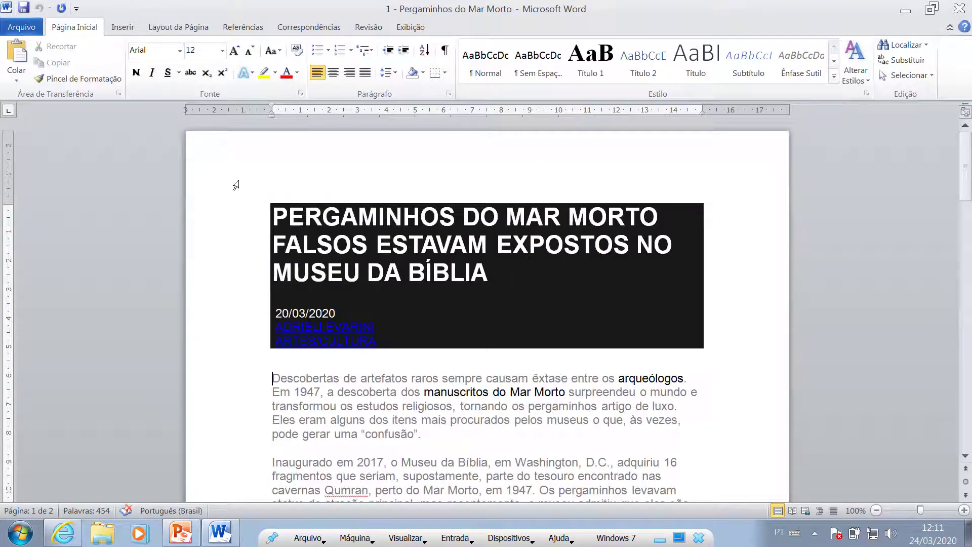
{"action": "left_click_drag", "start_coordinate": [236, 184], "coordinate": [252, 407]}
{"action": "left_click", "coordinate": [441, 420]}
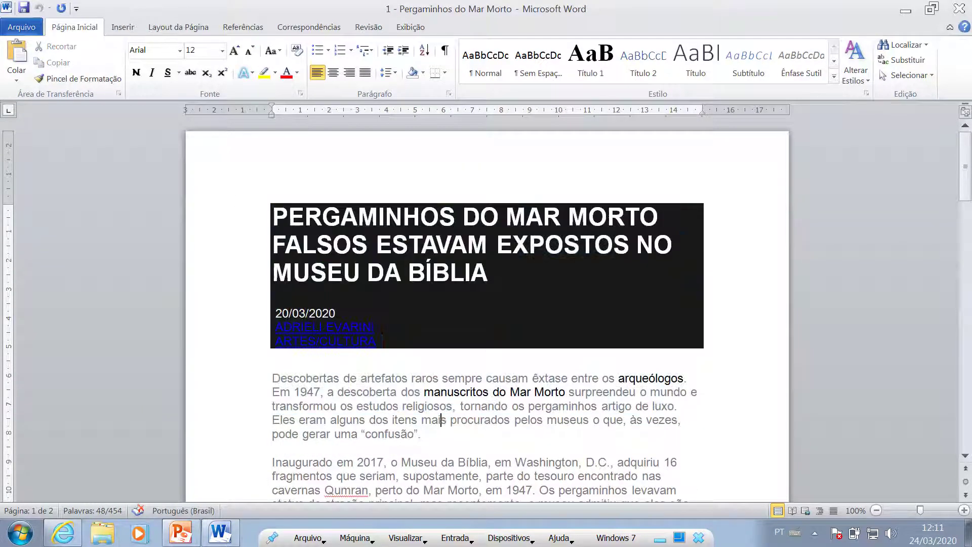
Select the document's entire text and clear all of its formatting.
{"action": "left_click", "coordinate": [265, 378]}
{"action": "left_click", "coordinate": [272, 377]}
{"action": "key", "text": "ctrl+t"}
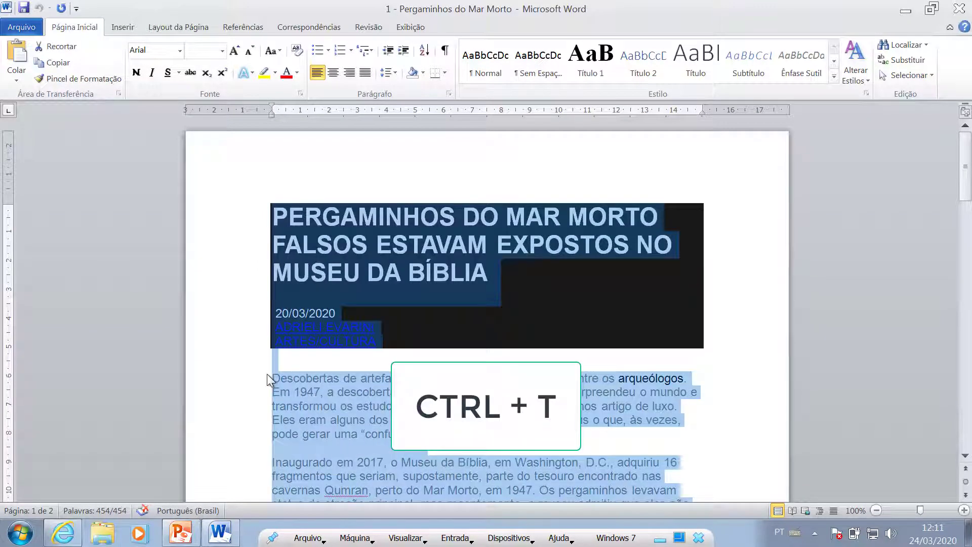
{"action": "scroll", "coordinate": [721, 295], "scroll_direction": "down", "scroll_amount": 3}
{"action": "scroll", "coordinate": [721, 296], "scroll_direction": "down", "scroll_amount": 15}
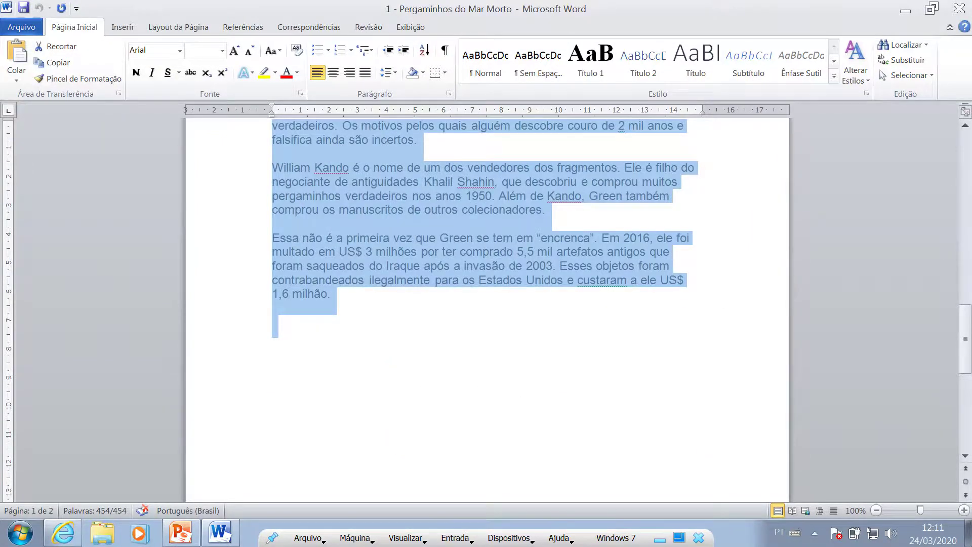
{"action": "scroll", "coordinate": [300, 357], "scroll_direction": "up", "scroll_amount": 18}
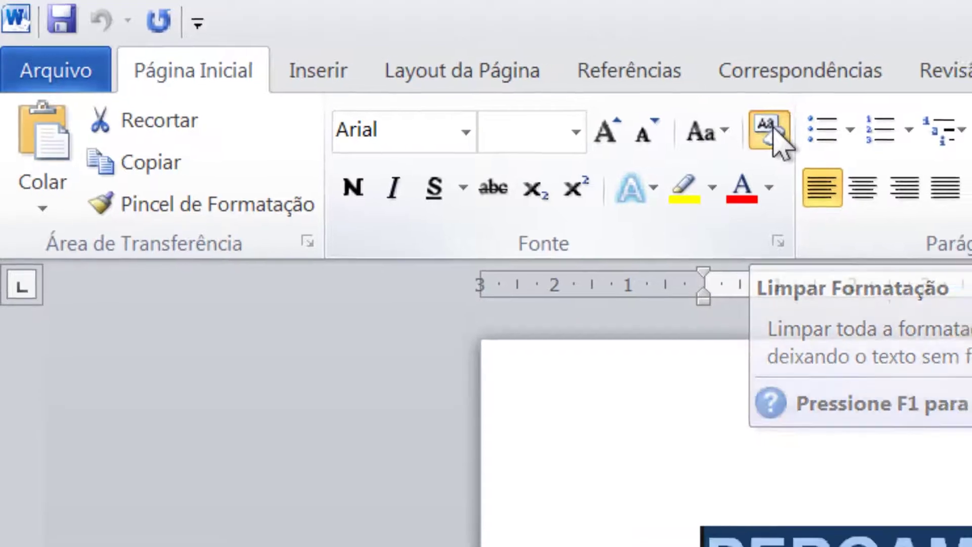
{"action": "left_click", "coordinate": [788, 134]}
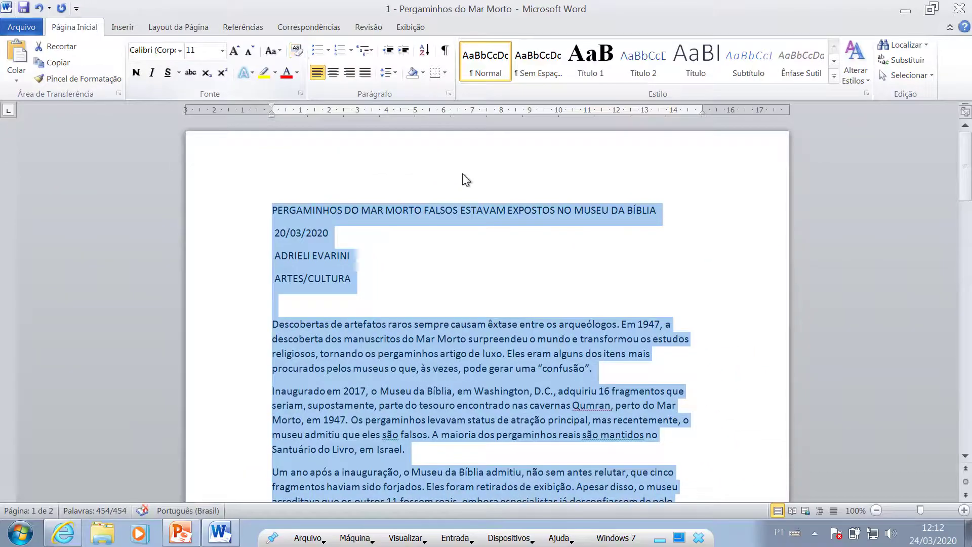
Set the font of the whole selected text to Arial.
{"action": "scroll", "coordinate": [463, 245], "scroll_direction": "down", "scroll_amount": 4}
{"action": "scroll", "coordinate": [470, 247], "scroll_direction": "down", "scroll_amount": 18}
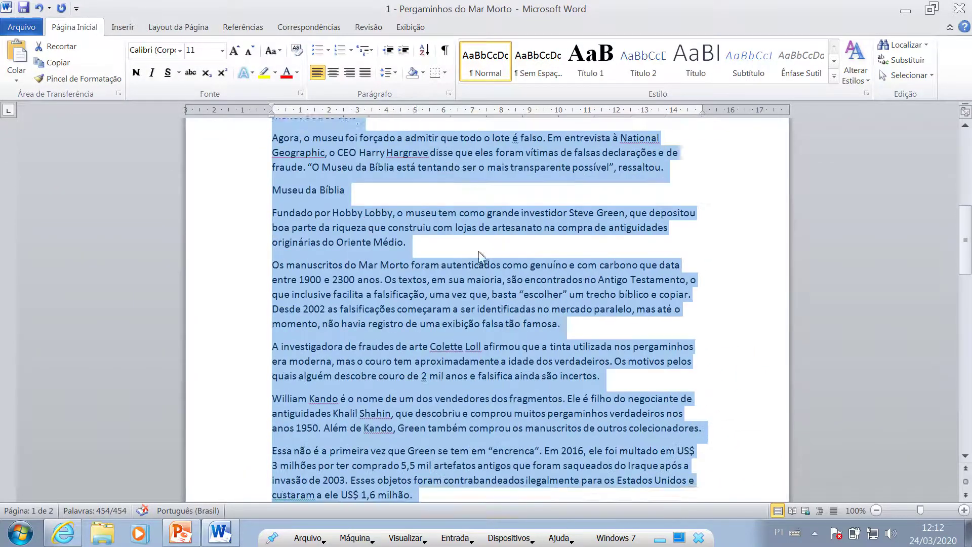
{"action": "scroll", "coordinate": [487, 258], "scroll_direction": "up", "scroll_amount": 20}
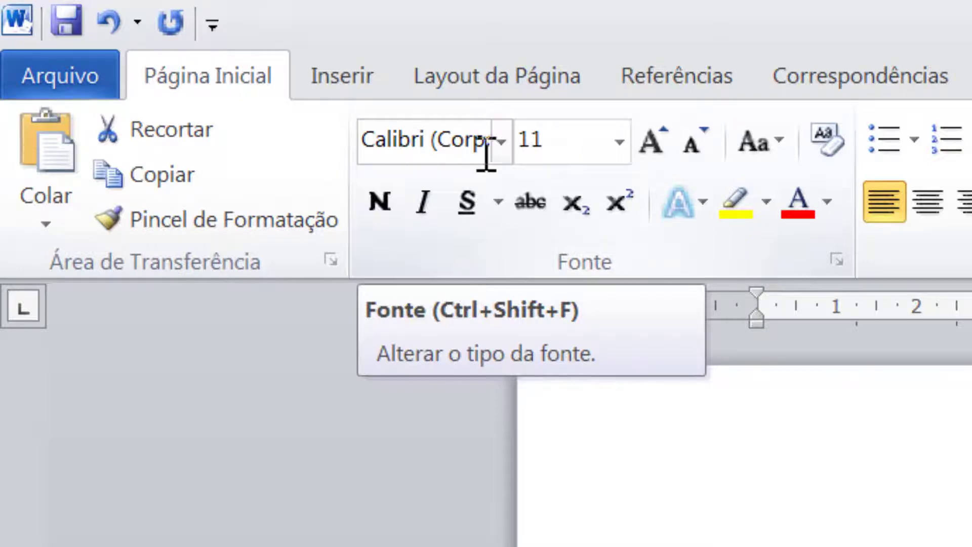
{"action": "left_click", "coordinate": [504, 147]}
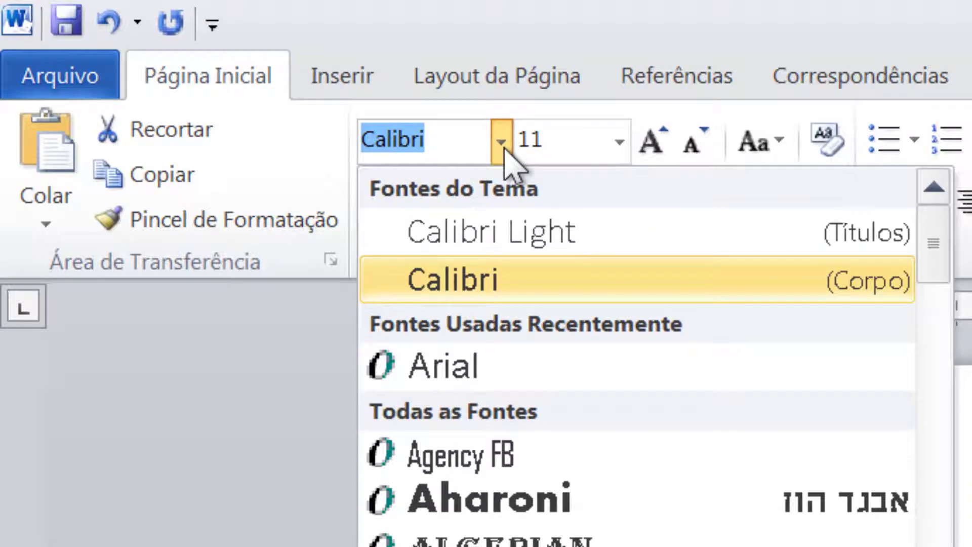
{"action": "left_click", "coordinate": [454, 372]}
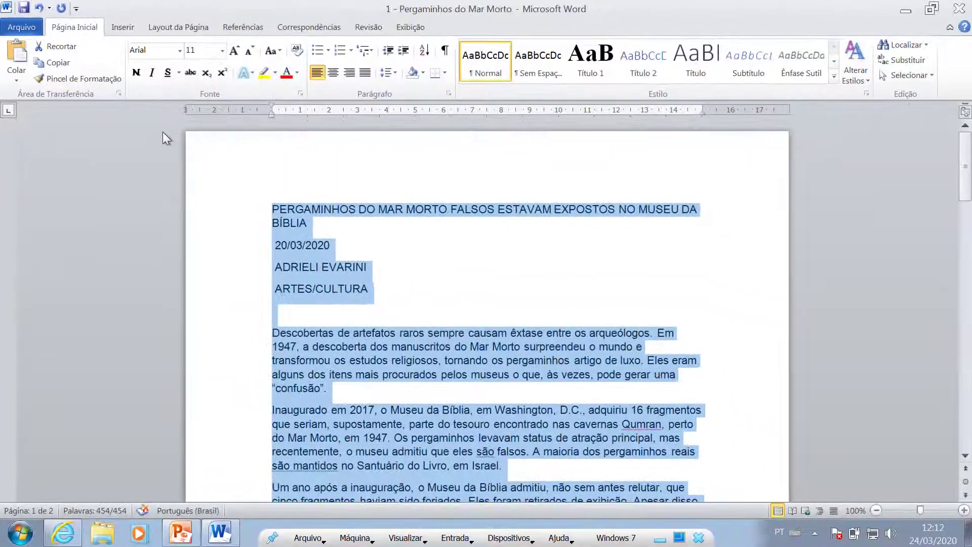
Set the font size of the whole selected text to 12.
{"action": "scroll", "coordinate": [486, 309], "scroll_direction": "down", "scroll_amount": 20}
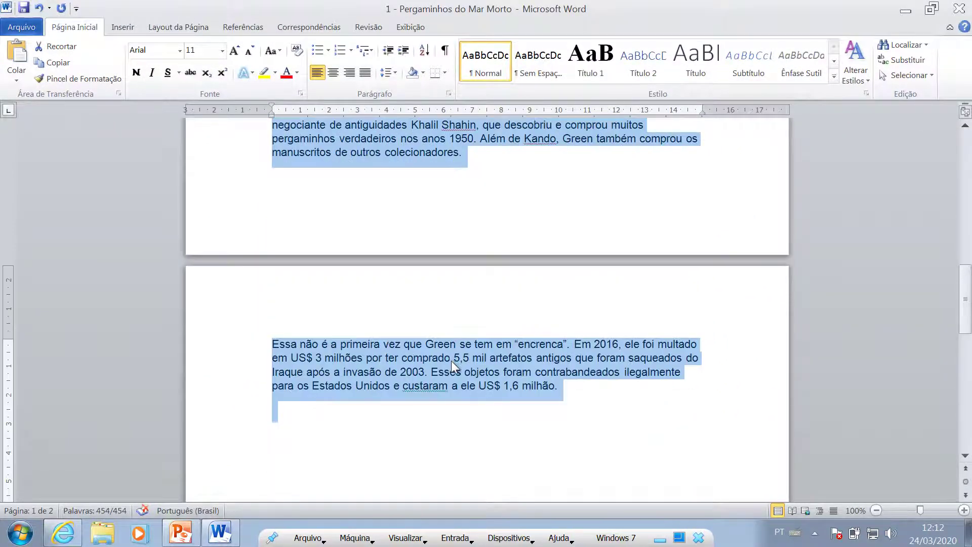
{"action": "scroll", "coordinate": [452, 355], "scroll_direction": "up", "scroll_amount": 10}
{"action": "scroll", "coordinate": [451, 341], "scroll_direction": "up", "scroll_amount": 8}
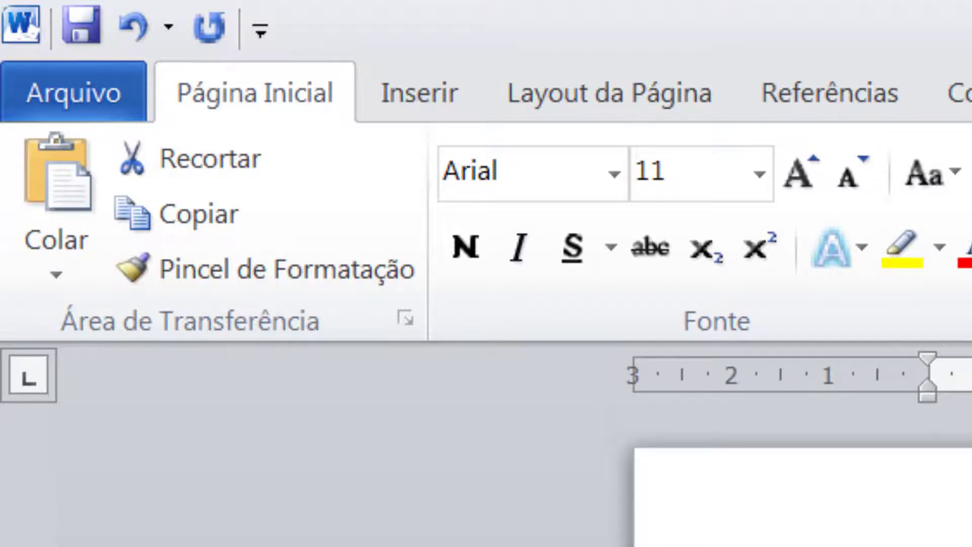
{"action": "left_click", "coordinate": [760, 191]}
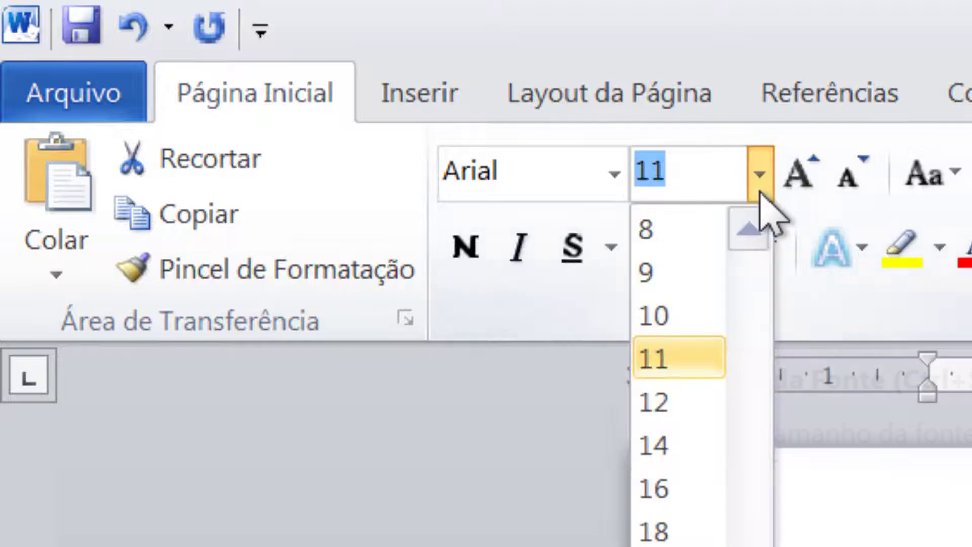
{"action": "left_click", "coordinate": [658, 401]}
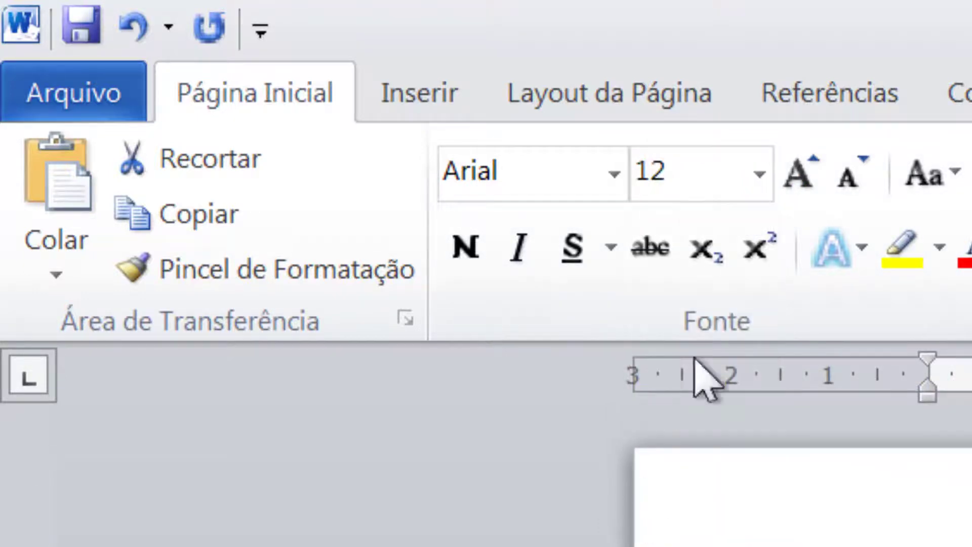
Set the font size of the whole selected text to the custom value 30.
{"action": "left_click", "coordinate": [759, 173]}
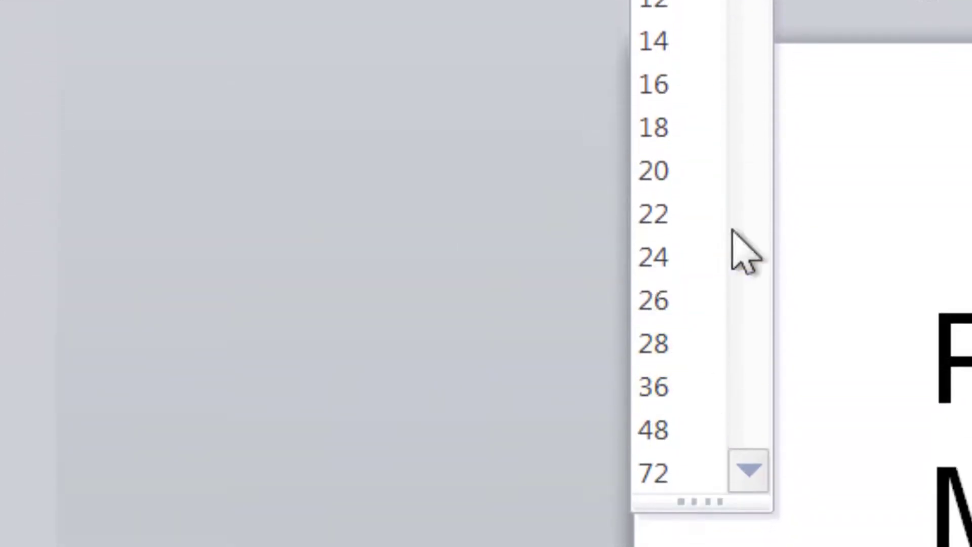
{"action": "key", "text": "Escape"}
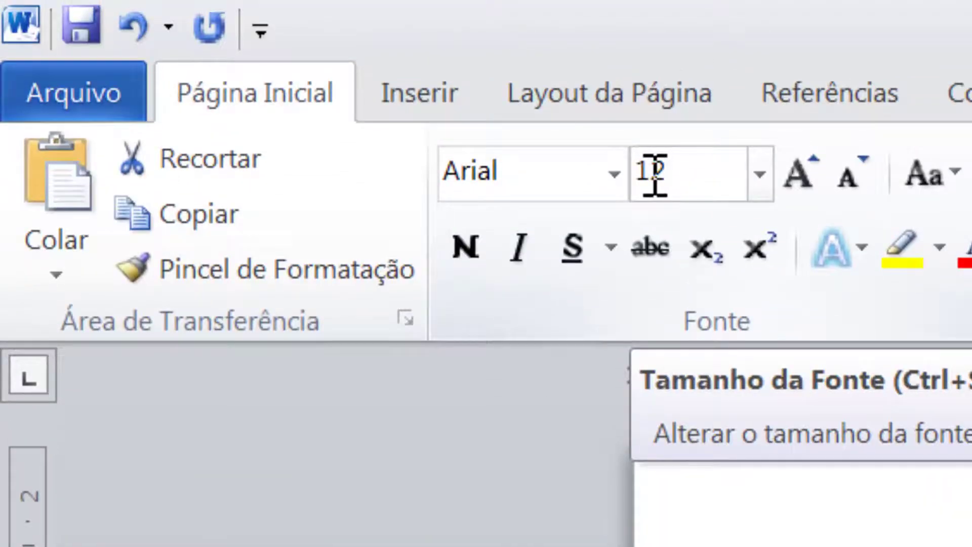
{"action": "left_click", "coordinate": [654, 175]}
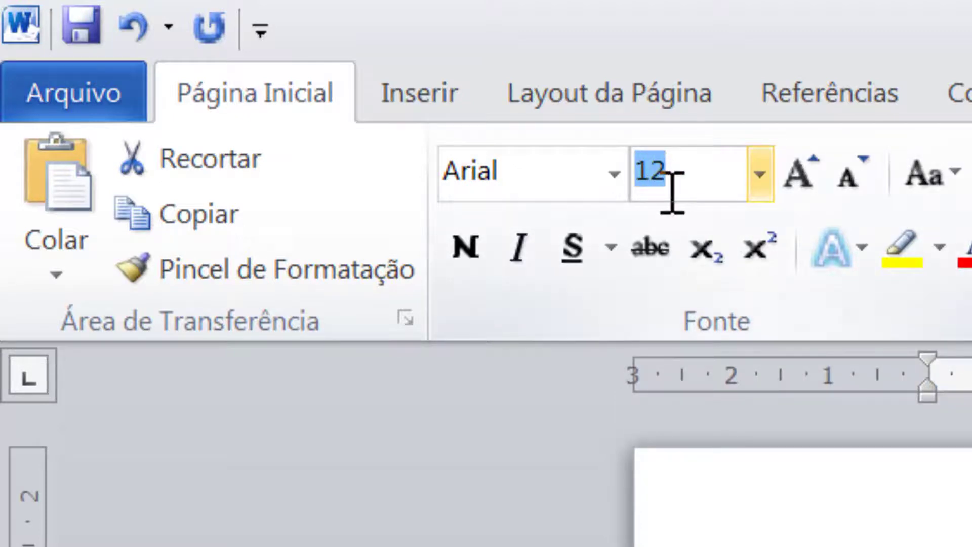
{"action": "key", "text": "BackSpace"}
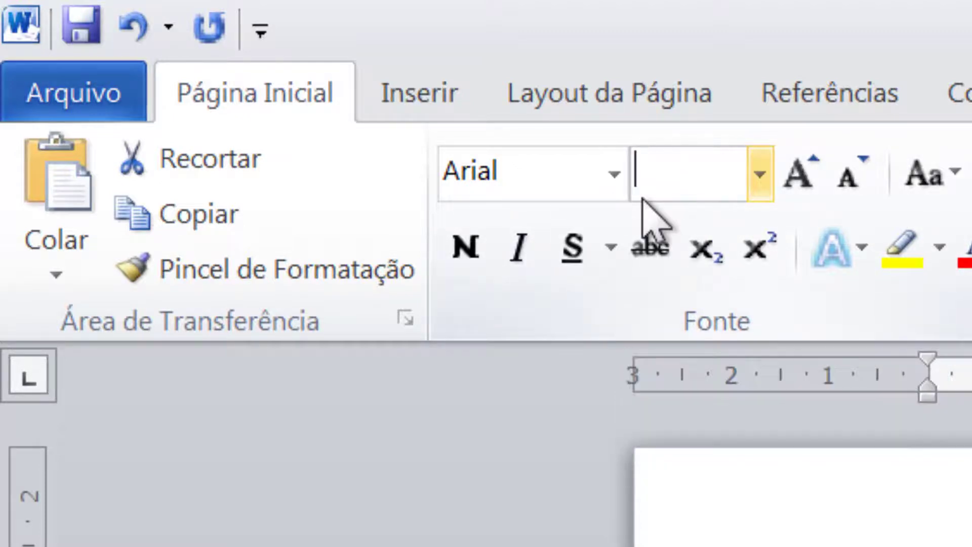
{"action": "type", "text": "30"}
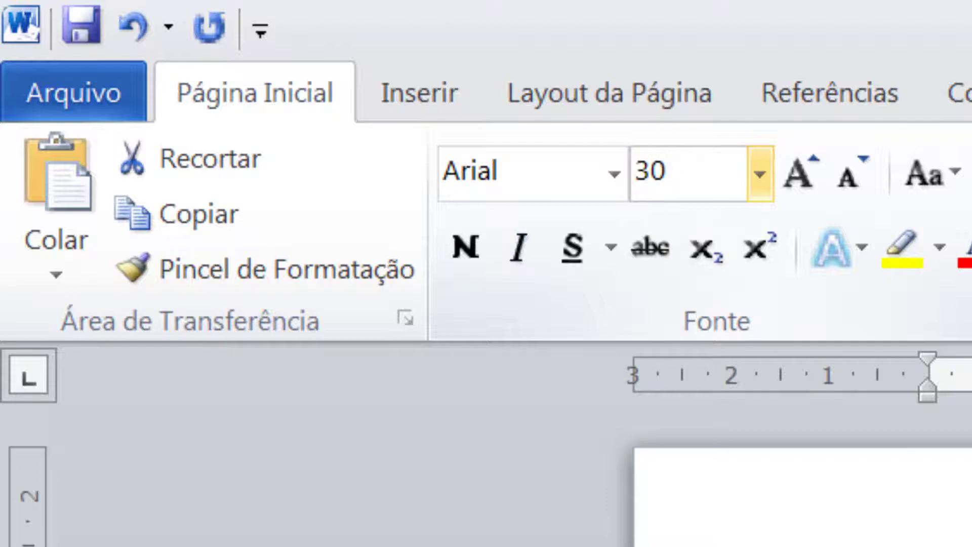
{"action": "key", "text": "Return"}
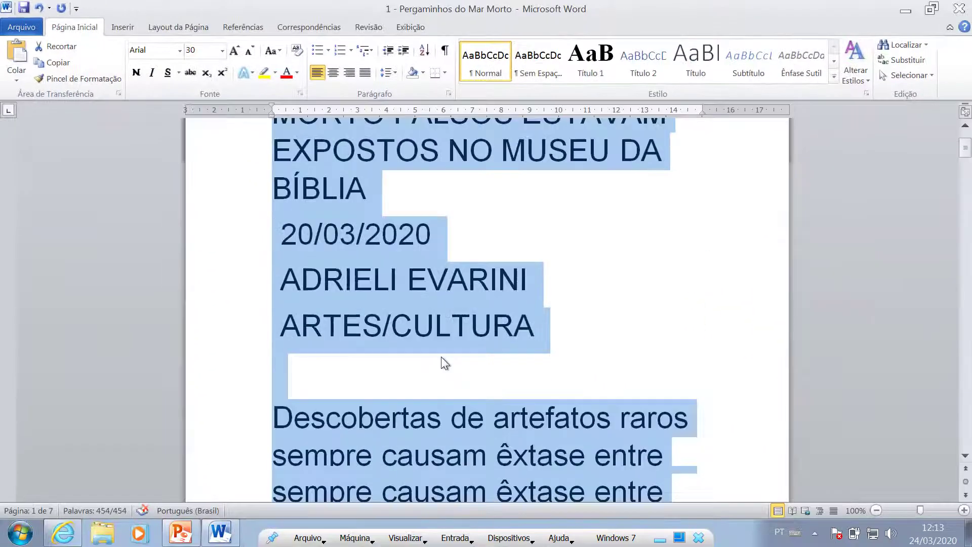
{"action": "scroll", "coordinate": [442, 360], "scroll_direction": "down", "scroll_amount": 5}
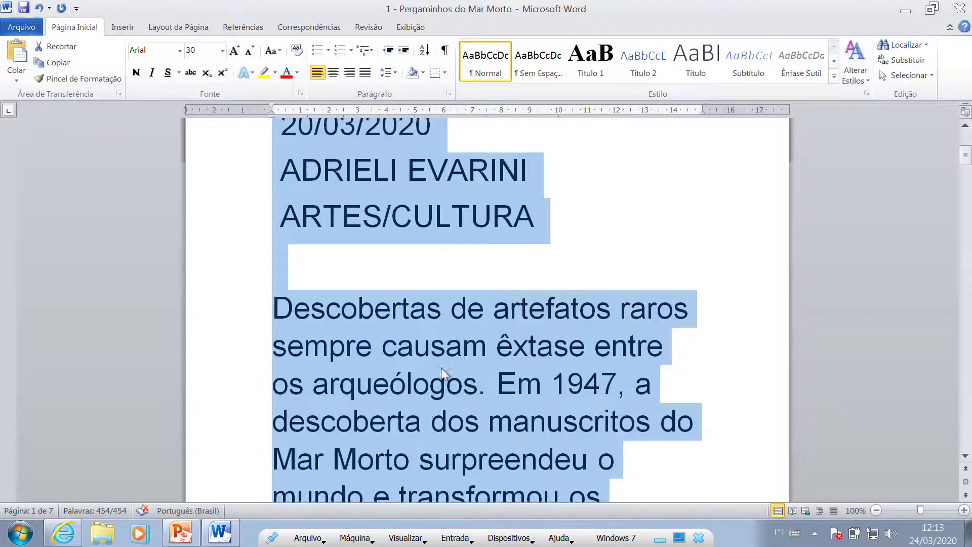
{"action": "scroll", "coordinate": [454, 386], "scroll_direction": "up", "scroll_amount": 4}
{"action": "scroll", "coordinate": [458, 379], "scroll_direction": "up", "scroll_amount": 4}
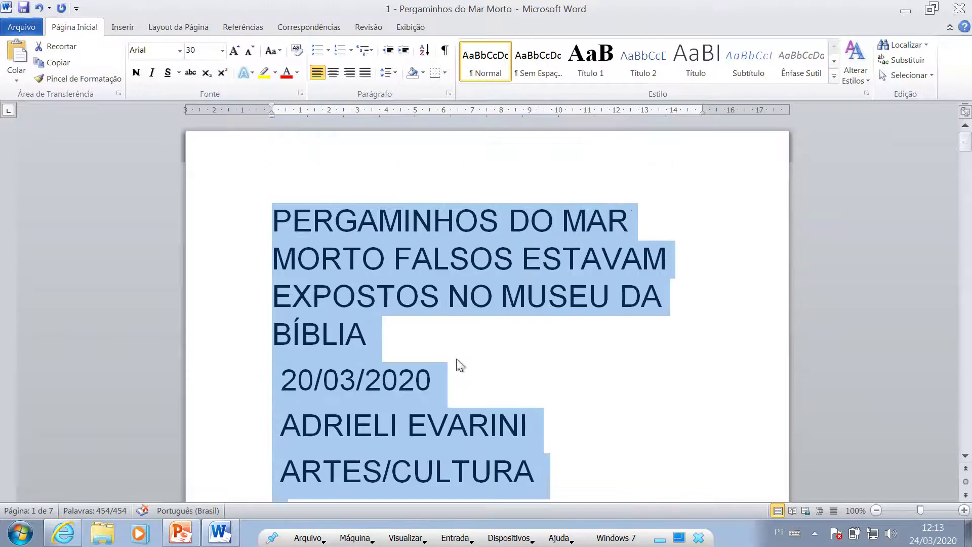
Set the whole selected text back to font size 12.
{"action": "left_click", "coordinate": [192, 51]}
{"action": "key", "text": "BackSpace"}
{"action": "type", "text": "12"}
{"action": "key", "text": "Return"}
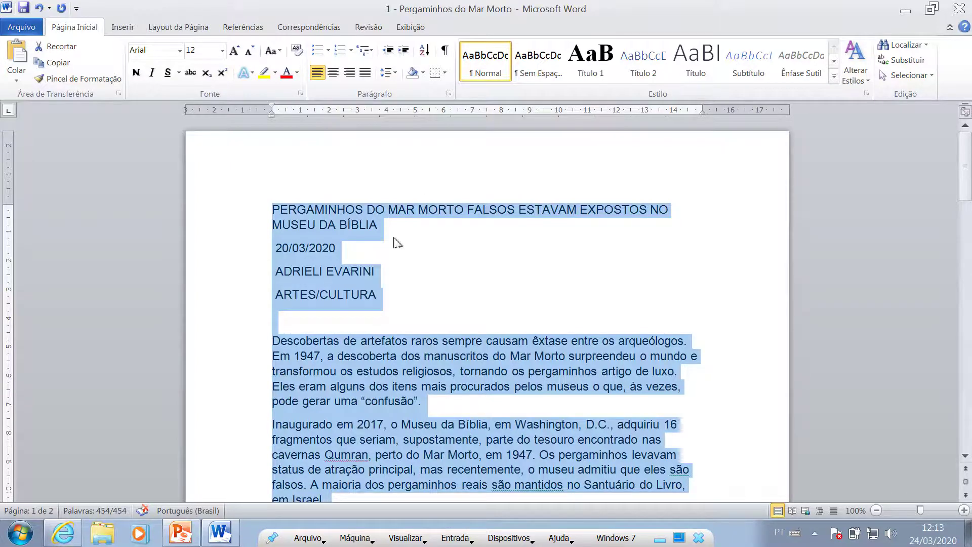
{"action": "scroll", "coordinate": [467, 262], "scroll_direction": "down", "scroll_amount": 3}
{"action": "scroll", "coordinate": [467, 262], "scroll_direction": "down", "scroll_amount": 15}
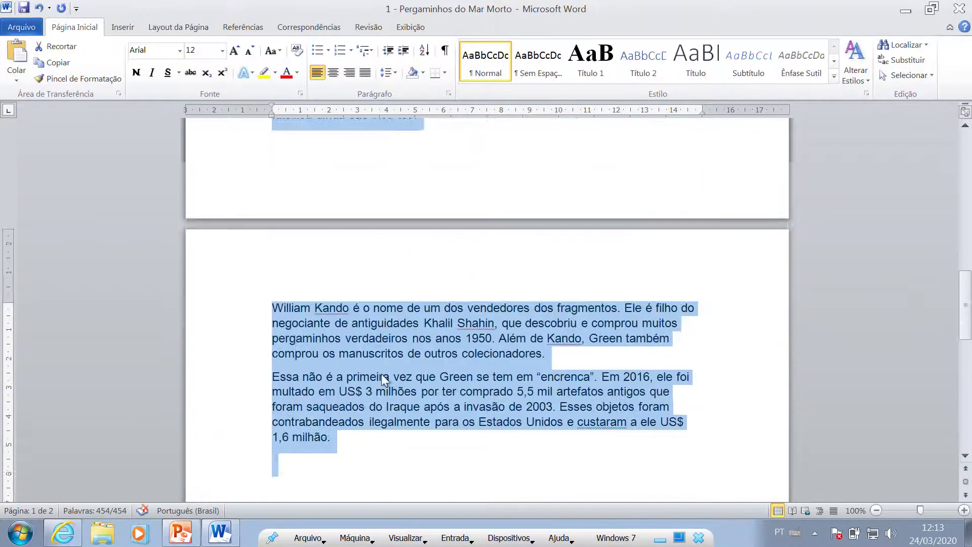
{"action": "scroll", "coordinate": [381, 378], "scroll_direction": "up", "scroll_amount": 4}
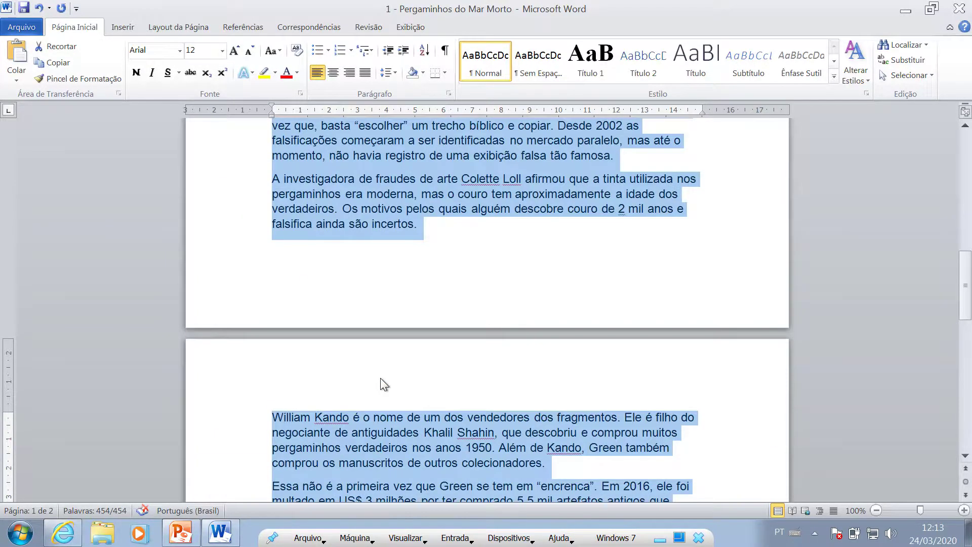
{"action": "scroll", "coordinate": [381, 379], "scroll_direction": "up", "scroll_amount": 14}
{"action": "scroll", "coordinate": [381, 377], "scroll_direction": "up", "scroll_amount": 2}
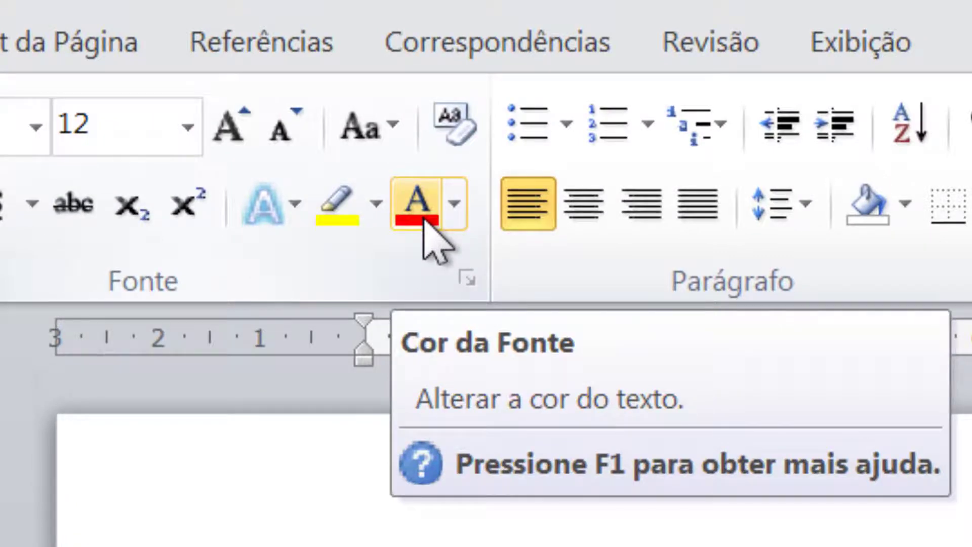
Set the font colour of the whole selected text to Automático (black).
{"action": "left_click", "coordinate": [456, 219]}
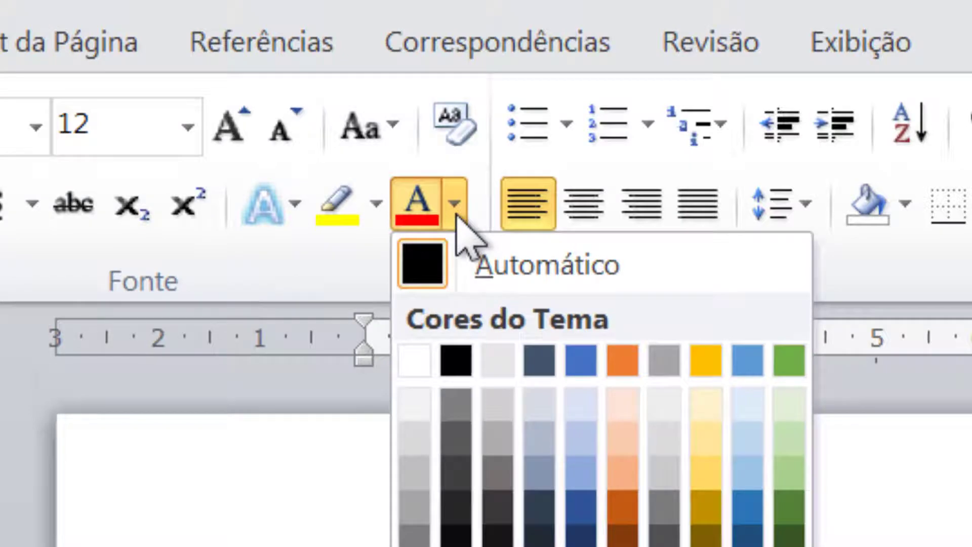
{"action": "left_click", "coordinate": [509, 268]}
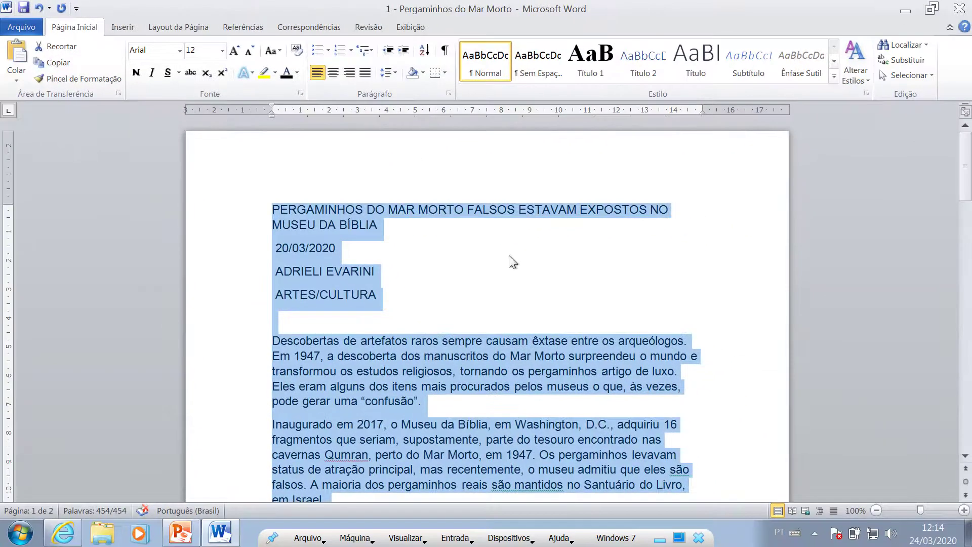
{"action": "scroll", "coordinate": [506, 253], "scroll_direction": "down", "scroll_amount": 15}
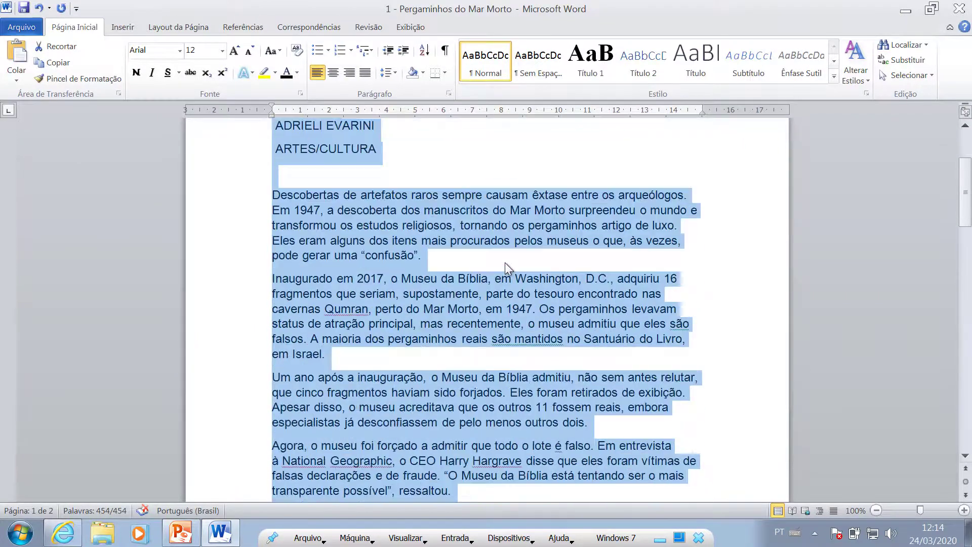
{"action": "scroll", "coordinate": [506, 270], "scroll_direction": "down", "scroll_amount": 5}
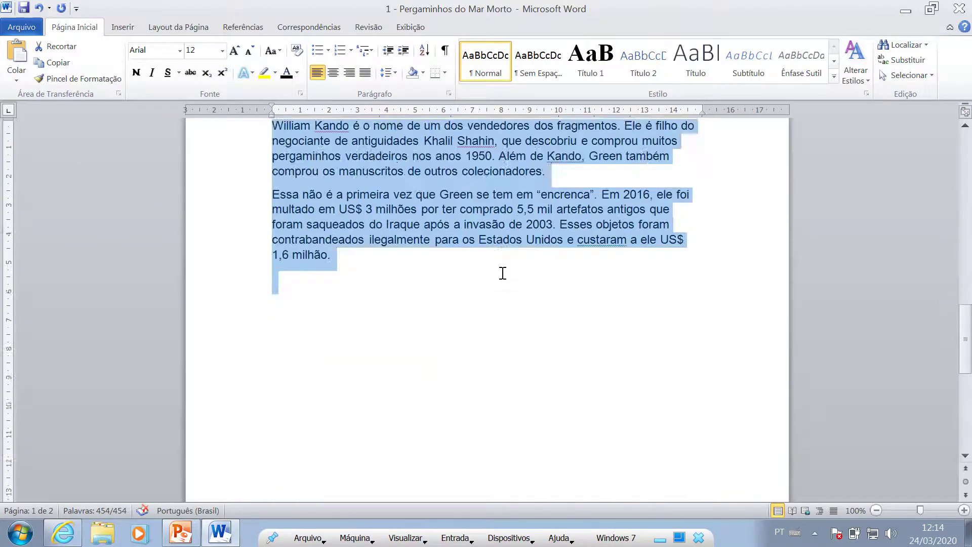
{"action": "scroll", "coordinate": [501, 273], "scroll_direction": "up", "scroll_amount": 20}
{"action": "scroll", "coordinate": [502, 278], "scroll_direction": "up", "scroll_amount": 3}
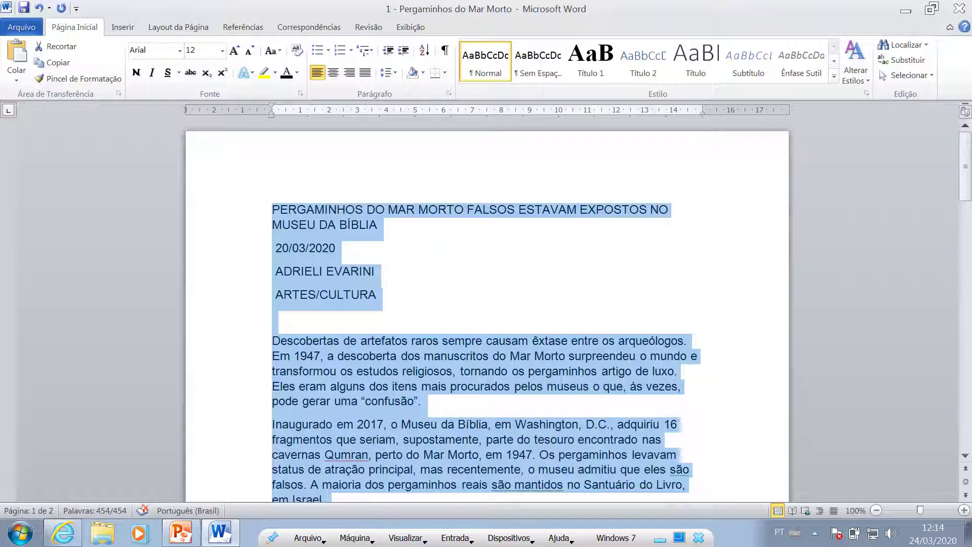
Try centred and right alignment on the whole selected text.
{"action": "scroll", "coordinate": [604, 366], "scroll_direction": "down", "scroll_amount": 1}
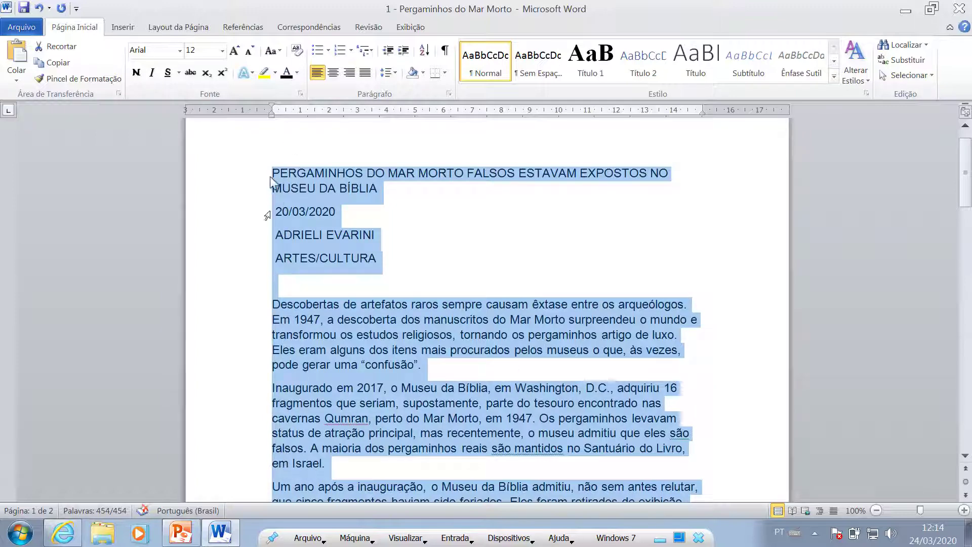
{"action": "scroll", "coordinate": [278, 418], "scroll_direction": "down", "scroll_amount": 1}
{"action": "scroll", "coordinate": [277, 418], "scroll_direction": "up", "scroll_amount": 1}
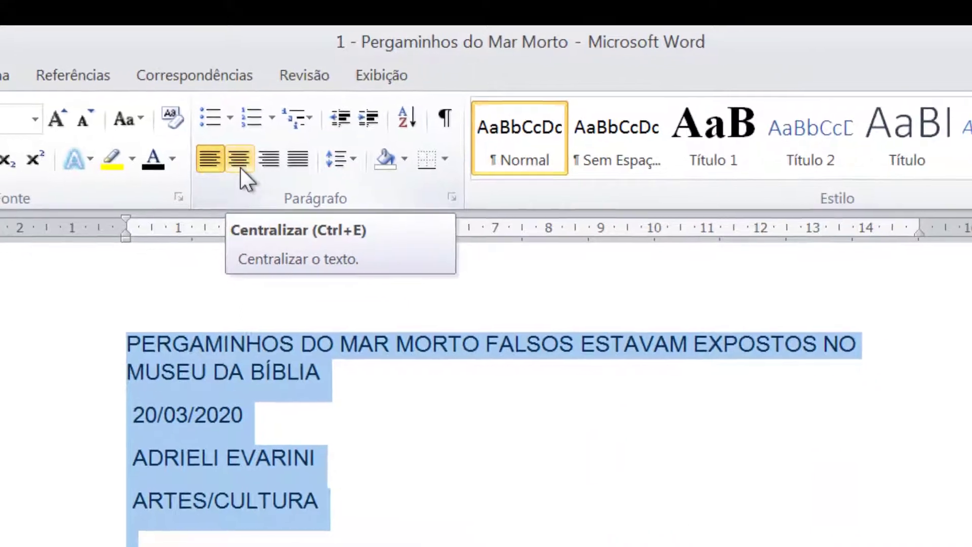
{"action": "left_click", "coordinate": [373, 259]}
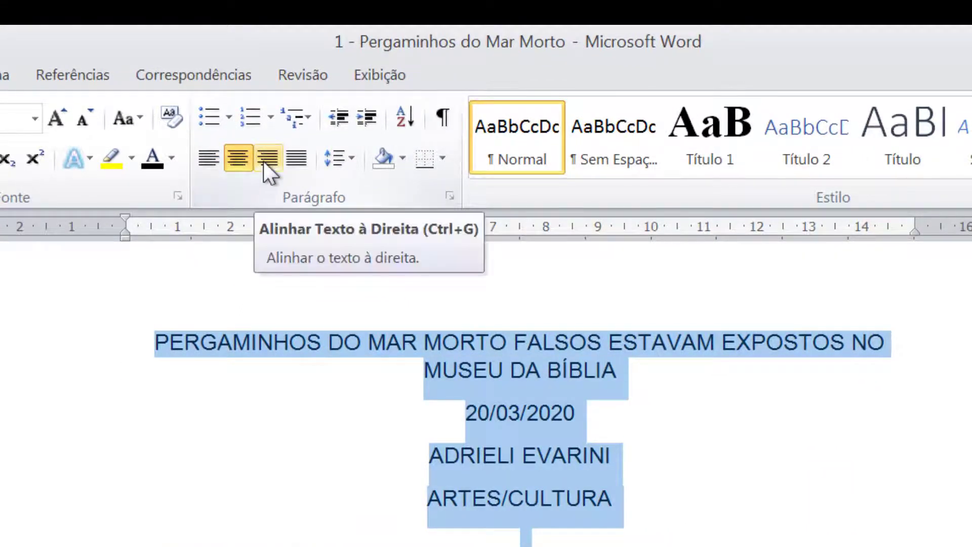
{"action": "left_click", "coordinate": [263, 162]}
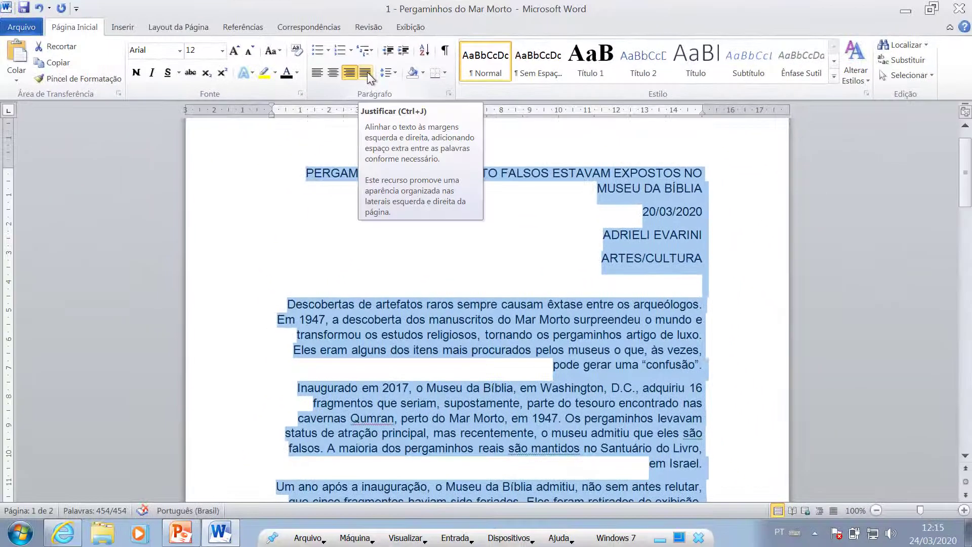
Justify all paragraphs of the selected text and check them through to the document's end.
{"action": "left_click", "coordinate": [367, 72]}
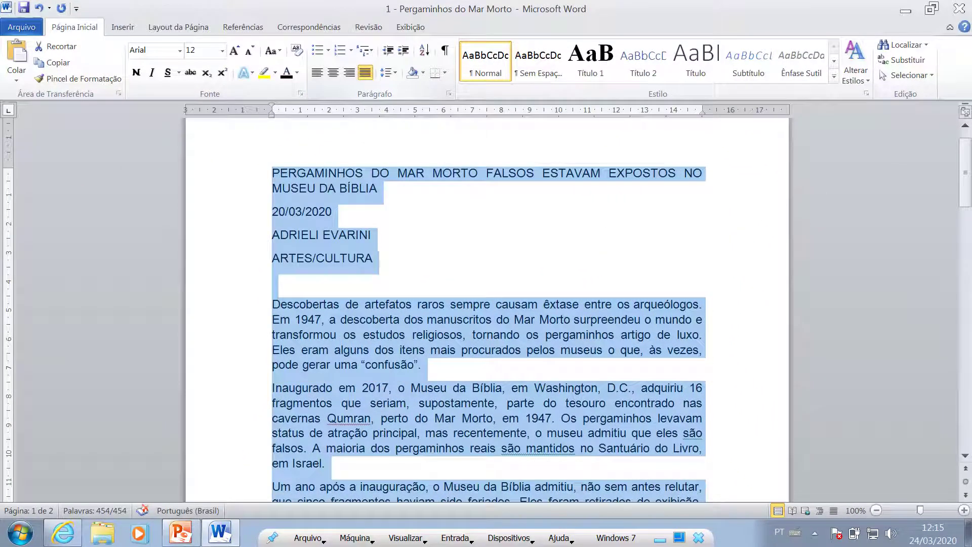
{"action": "scroll", "coordinate": [699, 282], "scroll_direction": "down", "scroll_amount": 5}
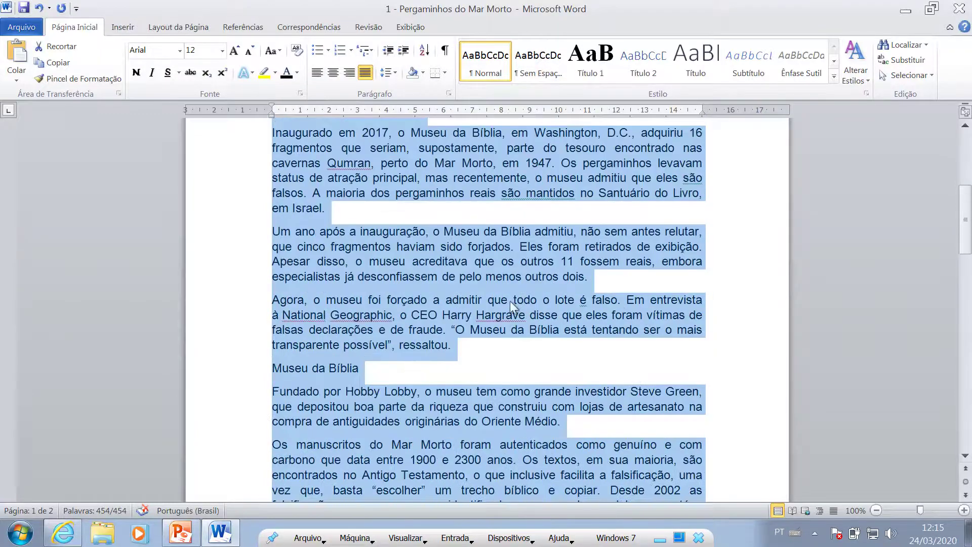
{"action": "scroll", "coordinate": [510, 301], "scroll_direction": "down", "scroll_amount": 12}
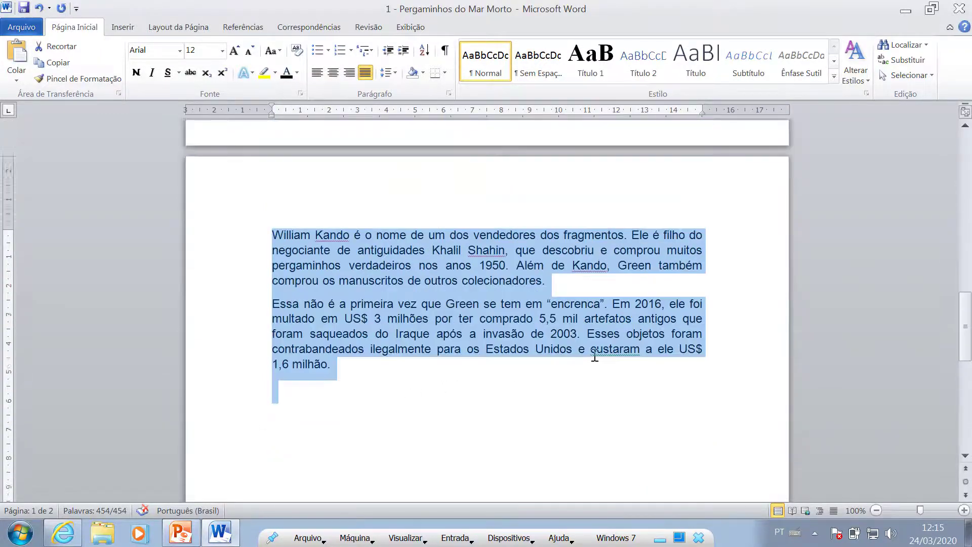
{"action": "scroll", "coordinate": [595, 355], "scroll_direction": "up", "scroll_amount": 17}
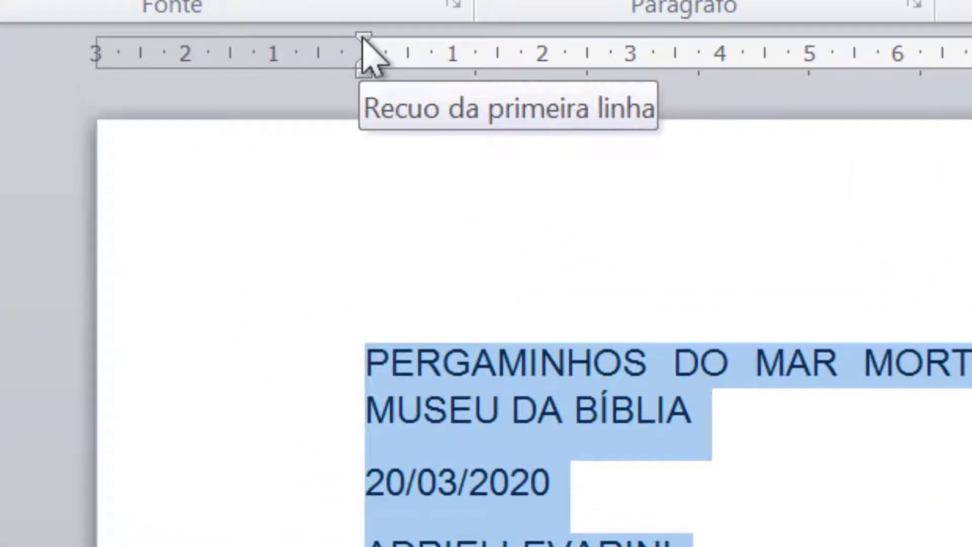
Try a first-line indent of 1 cm on all selected paragraphs, and undo it.
{"action": "left_click_drag", "start_coordinate": [363, 37], "coordinate": [456, 49]}
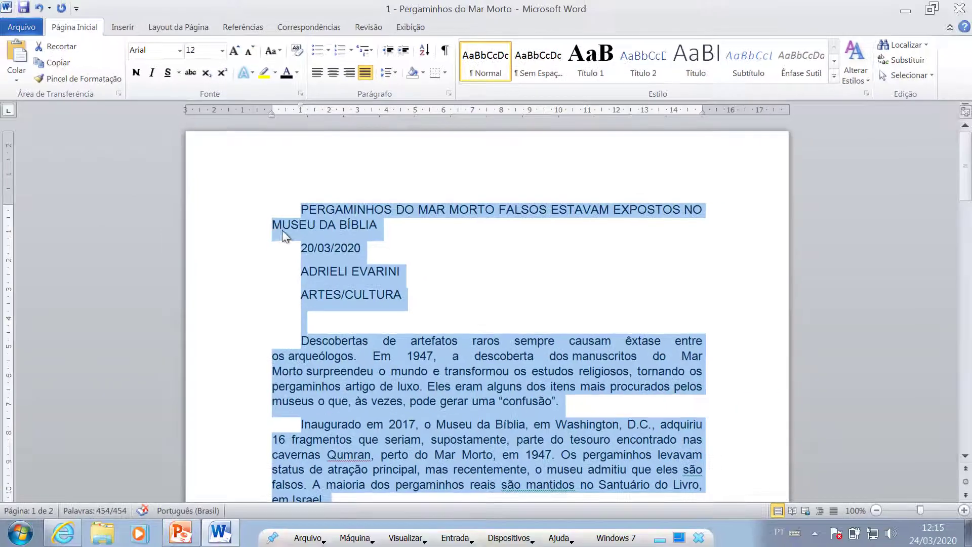
{"action": "scroll", "coordinate": [306, 267], "scroll_direction": "down", "scroll_amount": 3}
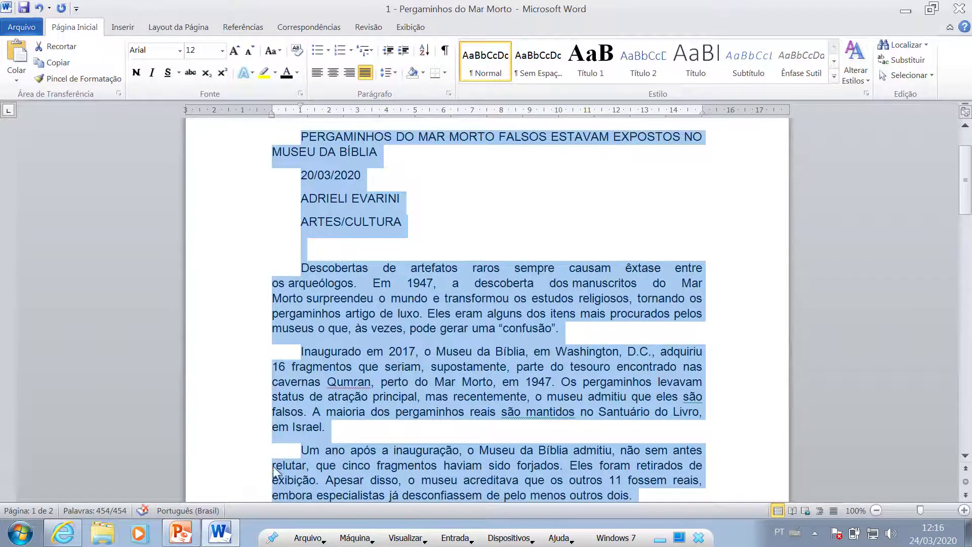
{"action": "scroll", "coordinate": [296, 462], "scroll_direction": "down", "scroll_amount": 3}
{"action": "scroll", "coordinate": [302, 412], "scroll_direction": "down", "scroll_amount": 4}
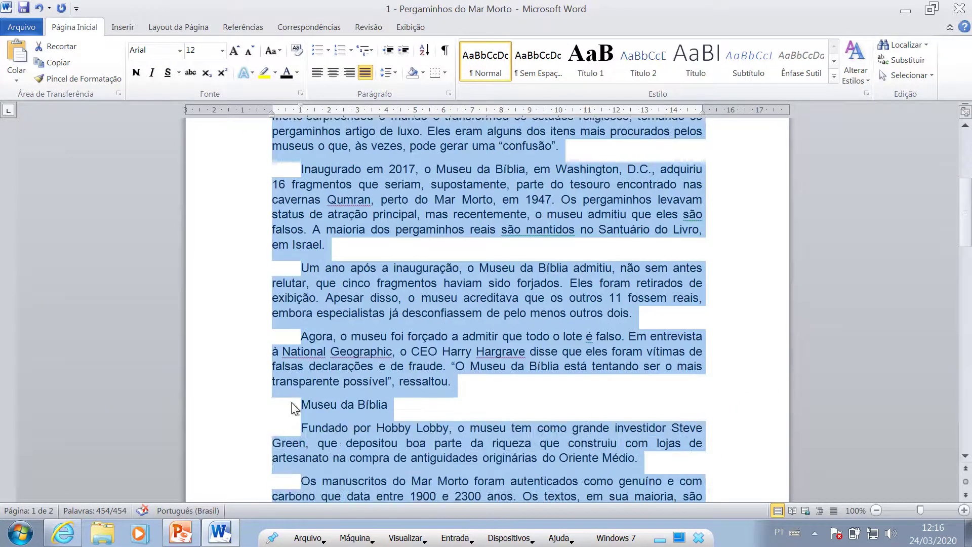
{"action": "scroll", "coordinate": [284, 418], "scroll_direction": "down", "scroll_amount": 4}
{"action": "scroll", "coordinate": [283, 425], "scroll_direction": "up", "scroll_amount": 15}
{"action": "key", "text": "ctrl+z"}
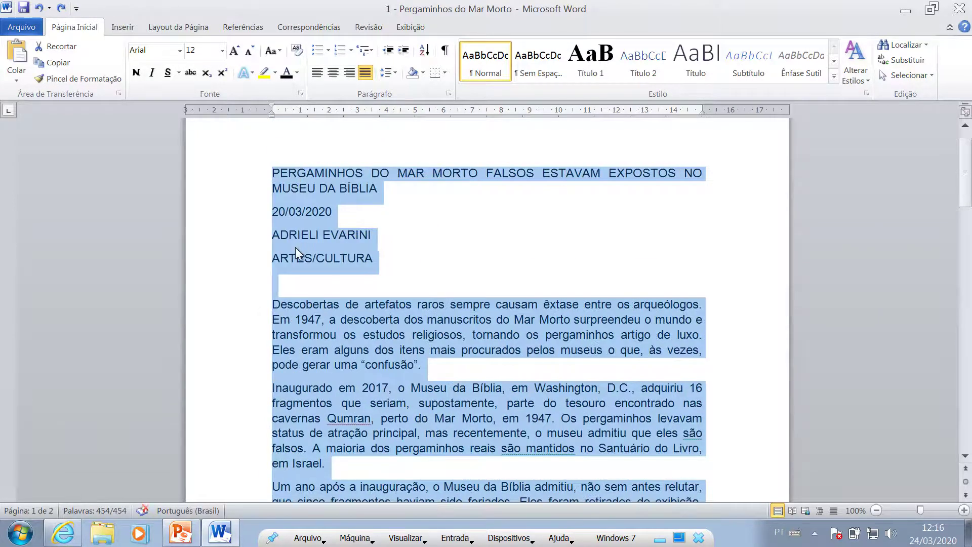
Indent the first line of every selected paragraph by 1 cm and check the document through its last page.
{"action": "scroll", "coordinate": [297, 269], "scroll_direction": "down", "scroll_amount": 1}
{"action": "scroll", "coordinate": [268, 238], "scroll_direction": "up", "scroll_amount": 2}
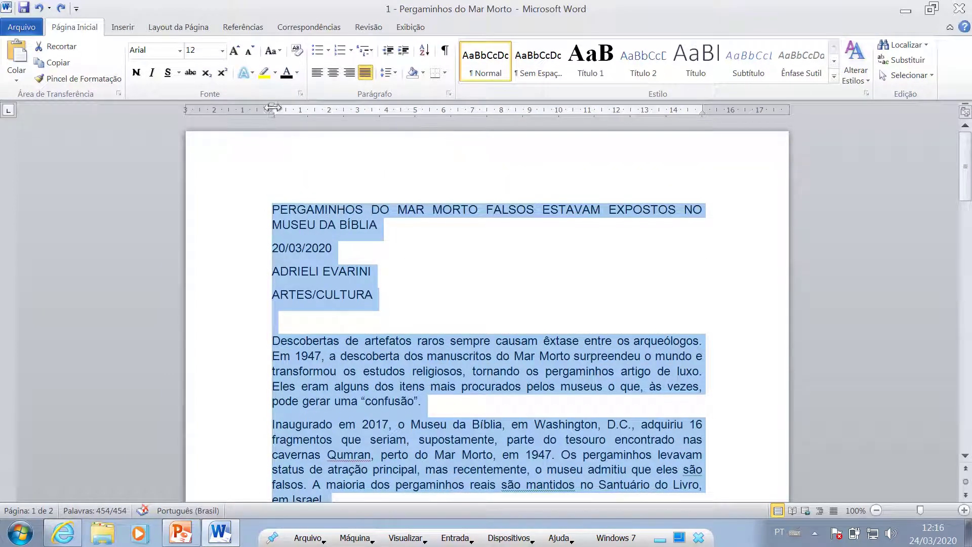
{"action": "left_click_drag", "start_coordinate": [272, 105], "coordinate": [300, 109]}
{"action": "scroll", "coordinate": [379, 272], "scroll_direction": "down", "scroll_amount": 10}
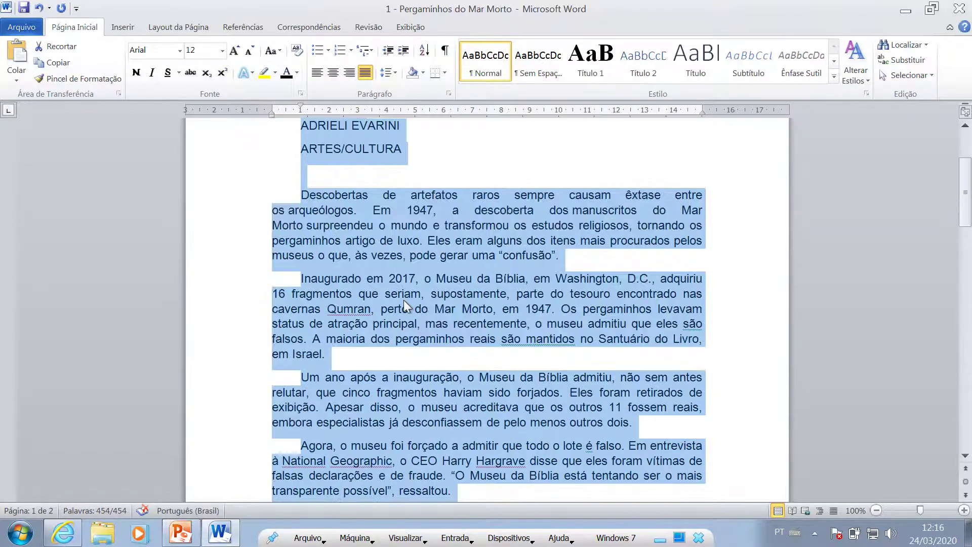
{"action": "scroll", "coordinate": [392, 373], "scroll_direction": "down", "scroll_amount": 8}
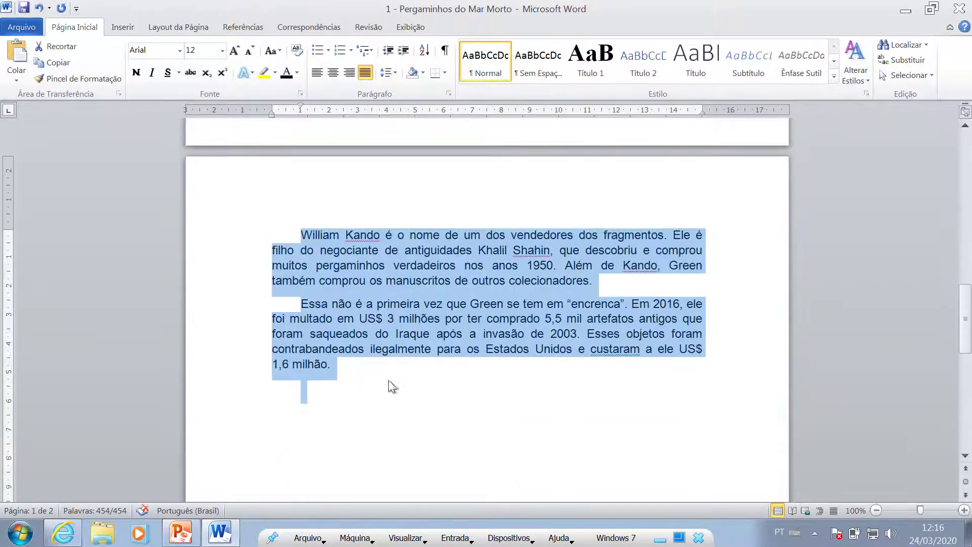
{"action": "scroll", "coordinate": [370, 374], "scroll_direction": "up", "scroll_amount": 8}
{"action": "scroll", "coordinate": [371, 374], "scroll_direction": "up", "scroll_amount": 10}
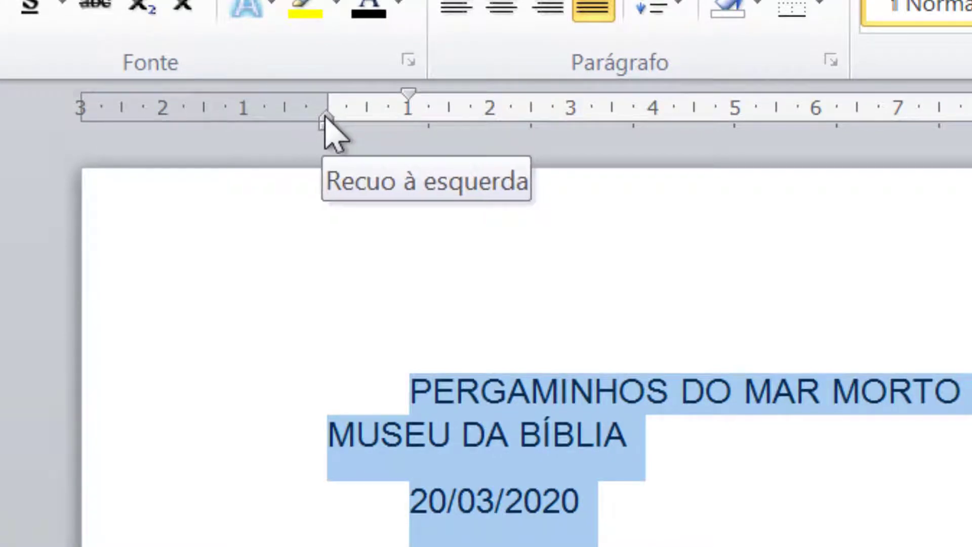
Move the hanging indent of all selected paragraphs to 4 cm, keeping the first lines at 1 cm.
{"action": "left_click", "coordinate": [327, 124]}
{"action": "left_click_drag", "start_coordinate": [327, 117], "coordinate": [653, 130]}
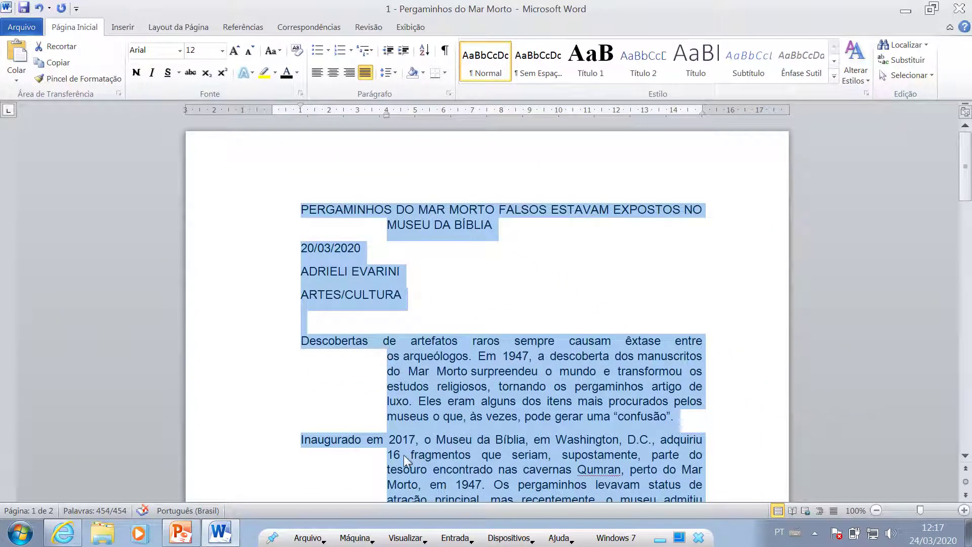
{"action": "scroll", "coordinate": [403, 455], "scroll_direction": "down", "scroll_amount": 3}
{"action": "scroll", "coordinate": [404, 339], "scroll_direction": "down", "scroll_amount": 2}
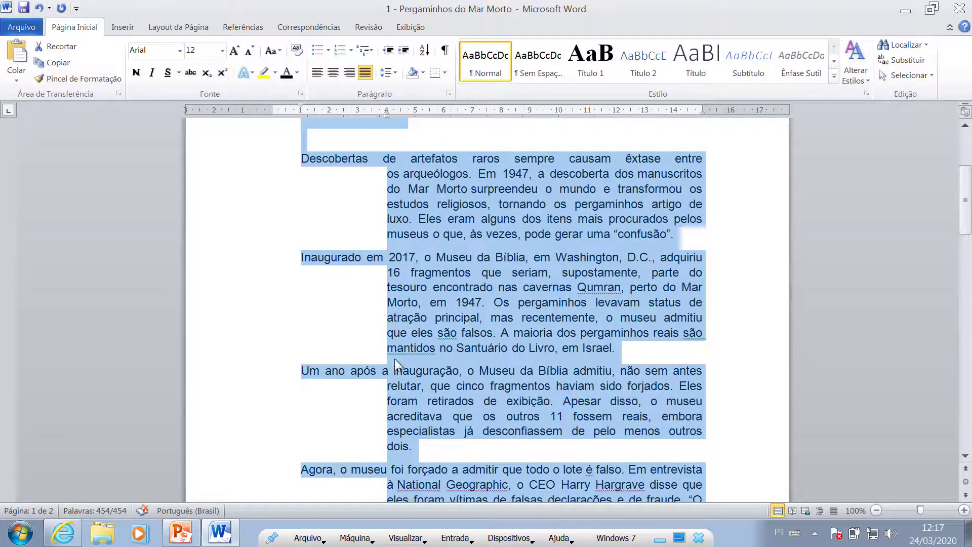
Undo the hanging and first-line indents on all selected paragraphs.
{"action": "scroll", "coordinate": [395, 363], "scroll_direction": "down", "scroll_amount": 3}
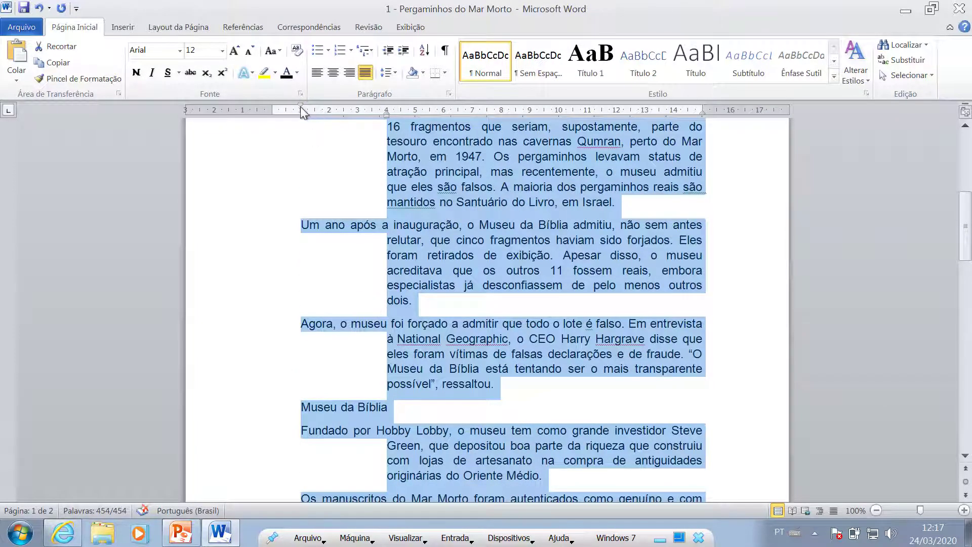
{"action": "scroll", "coordinate": [408, 233], "scroll_direction": "up", "scroll_amount": 2}
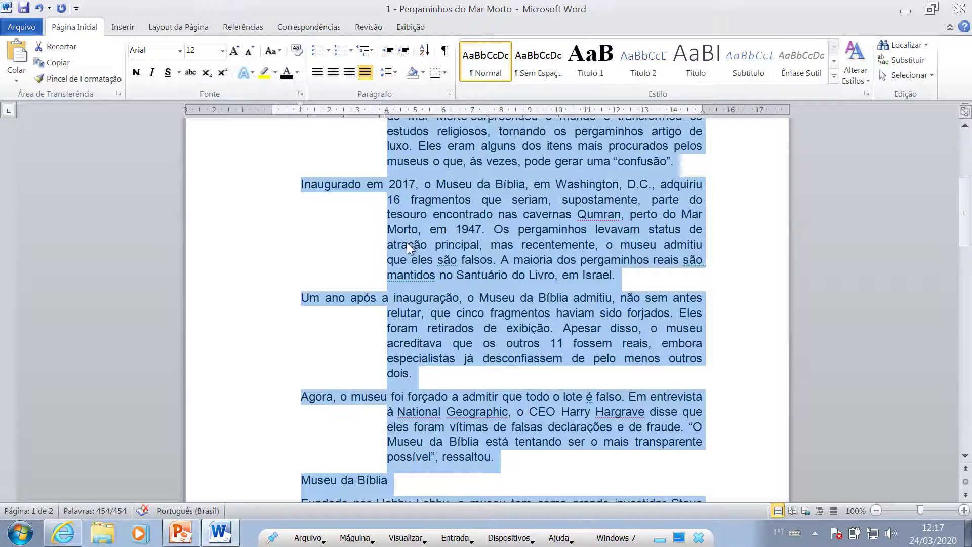
{"action": "key", "text": "ctrl+z"}
{"action": "scroll", "coordinate": [303, 177], "scroll_direction": "up", "scroll_amount": 2}
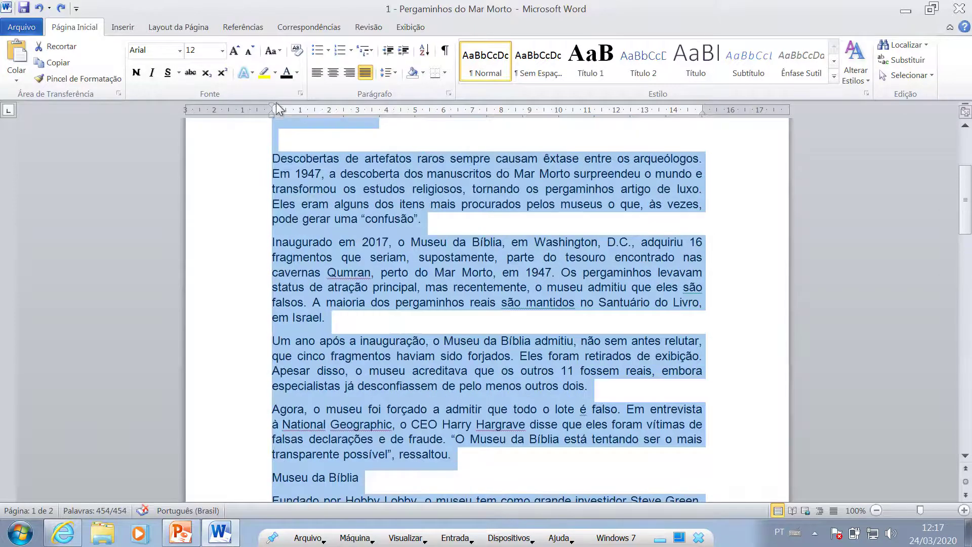
Try a 1 cm first-line indent with the whole left indent moved to about 4.5 cm on all selected paragraphs, and undo both.
{"action": "left_click_drag", "start_coordinate": [272, 105], "coordinate": [302, 106]}
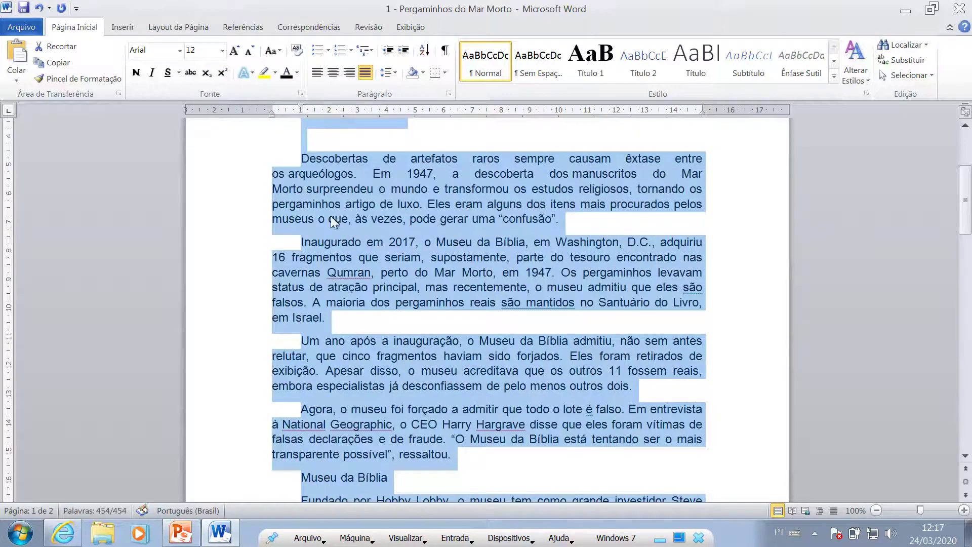
{"action": "scroll", "coordinate": [332, 221], "scroll_direction": "up", "scroll_amount": 3}
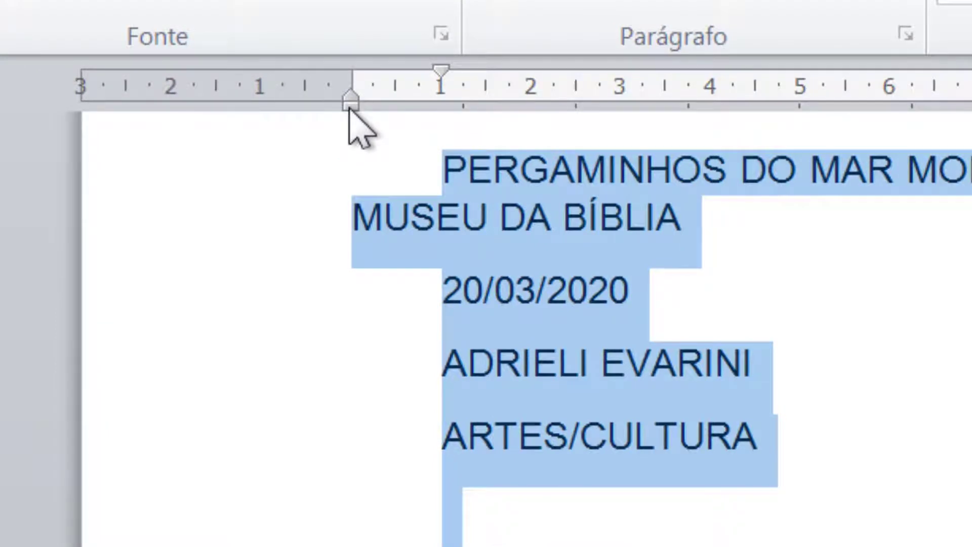
{"action": "left_click_drag", "start_coordinate": [350, 108], "coordinate": [765, 116]}
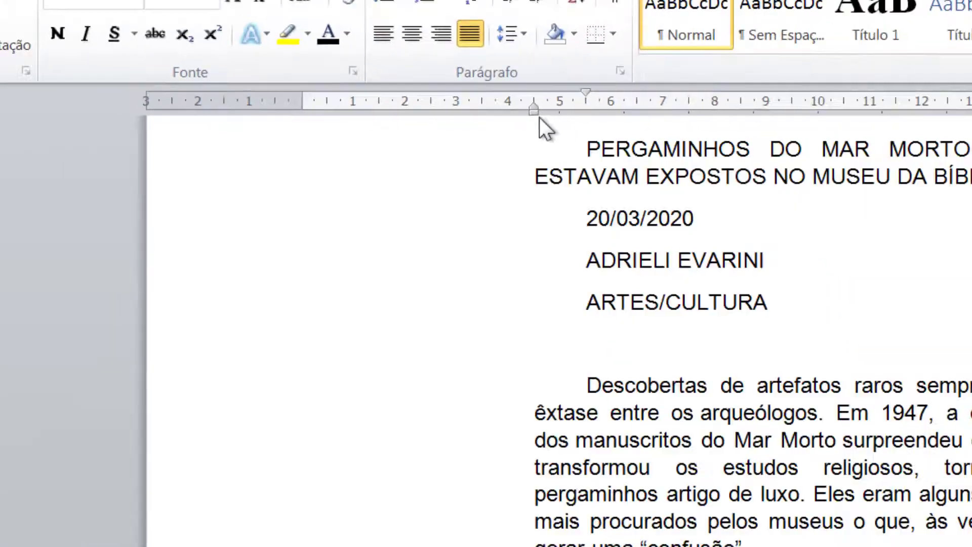
{"action": "key", "text": "ctrl+z"}
{"action": "key", "text": "ctrl+z"}
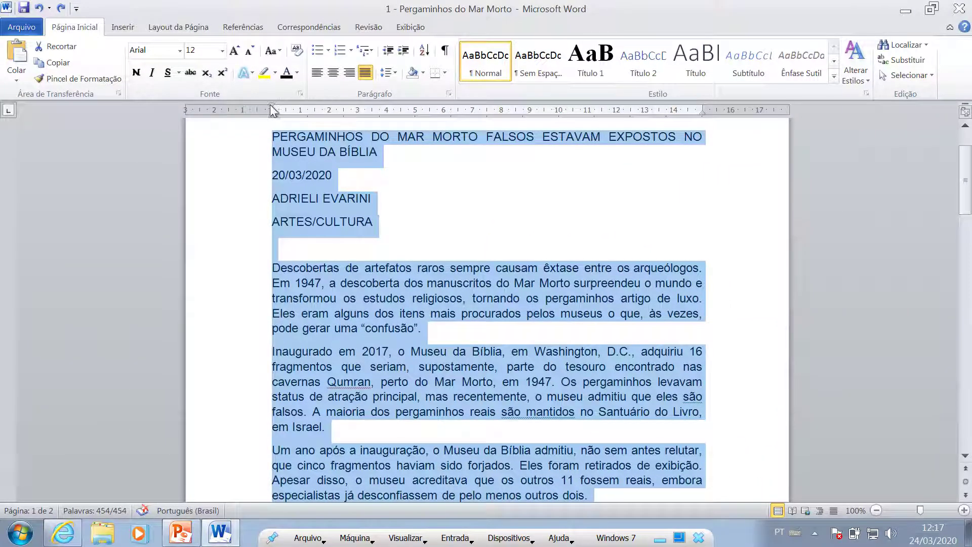
Set the first-line indent of all selected paragraphs to 1 cm on the ruler and check the result on the first page.
{"action": "left_click_drag", "start_coordinate": [269, 104], "coordinate": [299, 107]}
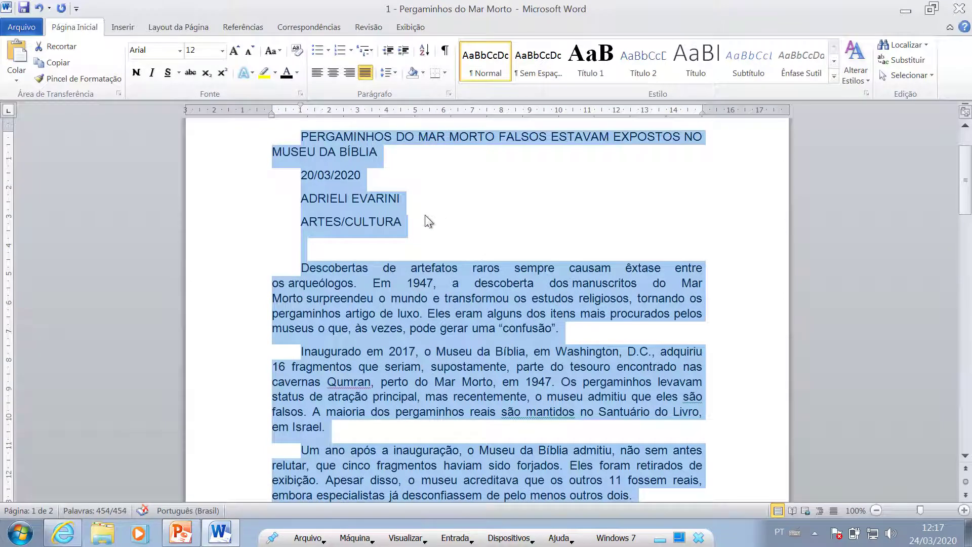
{"action": "scroll", "coordinate": [425, 226], "scroll_direction": "up", "scroll_amount": 2}
{"action": "scroll", "coordinate": [423, 228], "scroll_direction": "down", "scroll_amount": 1}
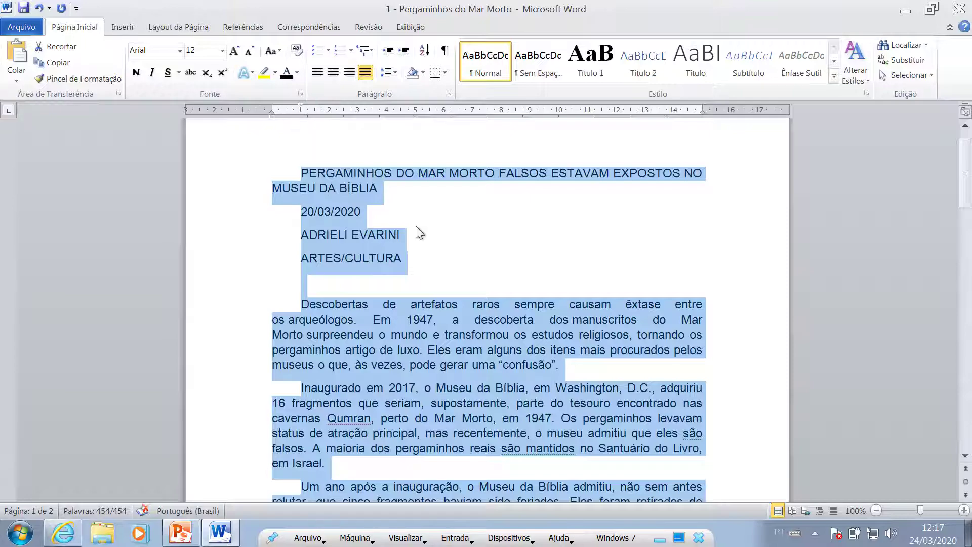
{"action": "scroll", "coordinate": [424, 230], "scroll_direction": "down", "scroll_amount": 3}
{"action": "scroll", "coordinate": [424, 230], "scroll_direction": "up", "scroll_amount": 4}
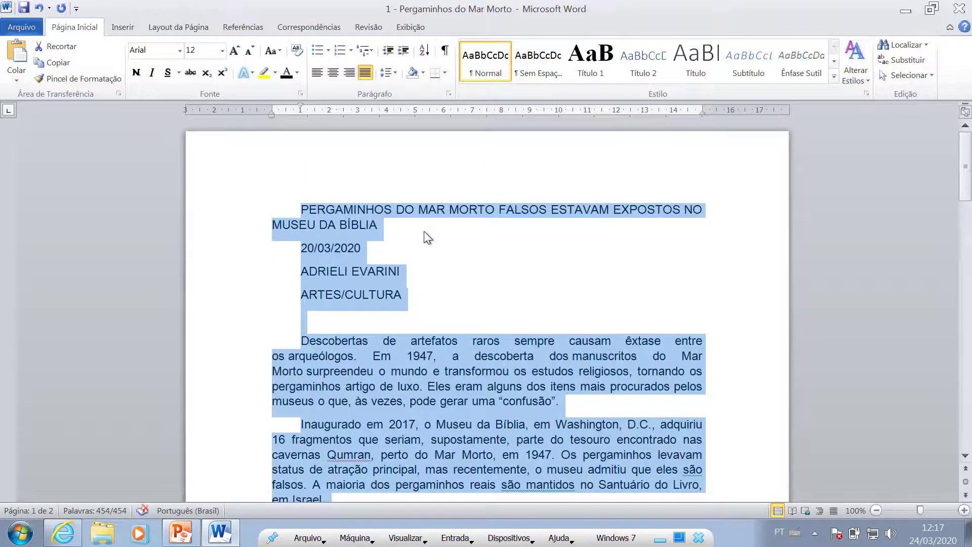
{"action": "scroll", "coordinate": [427, 237], "scroll_direction": "down", "scroll_amount": 3}
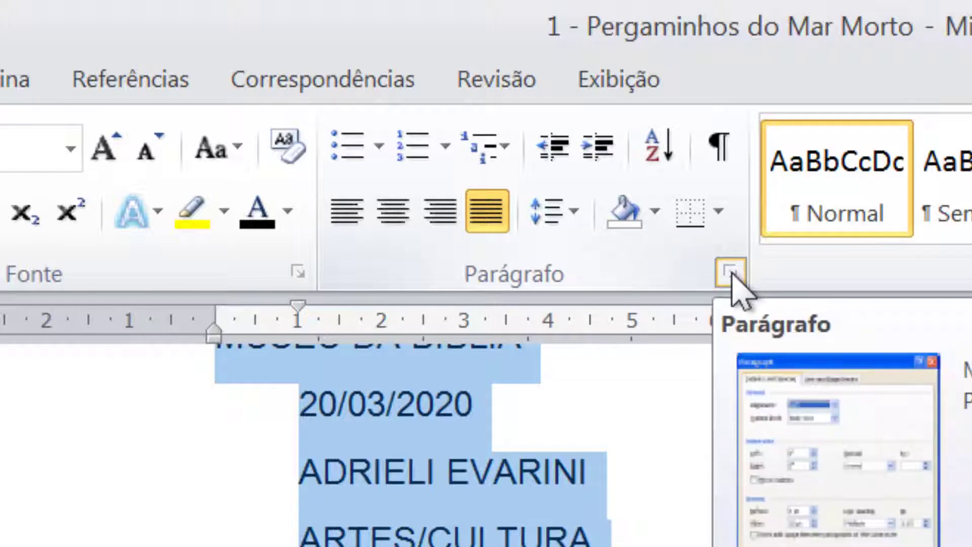
Open the paragraph settings for the selected text, try larger spacing after up to 30 pt, and set it to 0 pt.
{"action": "left_click", "coordinate": [731, 273]}
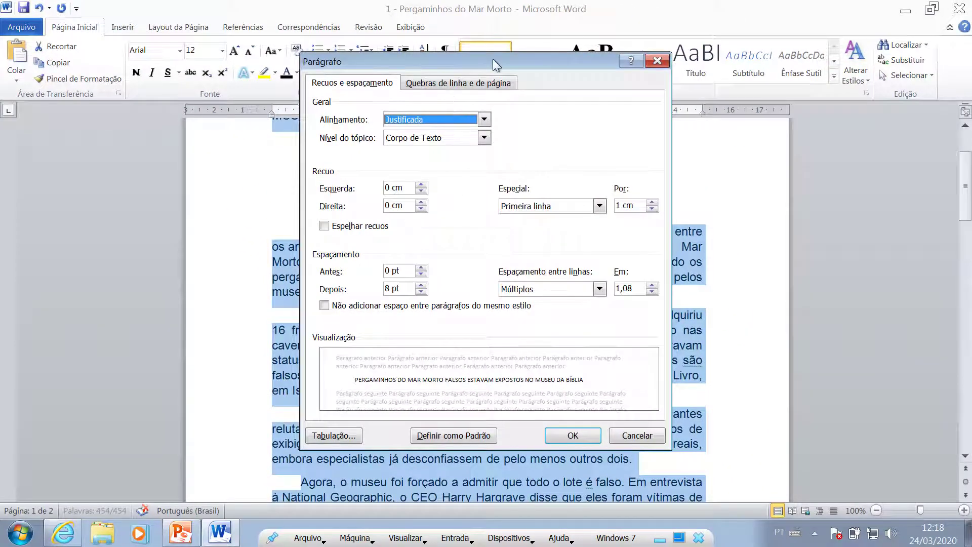
{"action": "left_click_drag", "start_coordinate": [493, 58], "coordinate": [509, 68]}
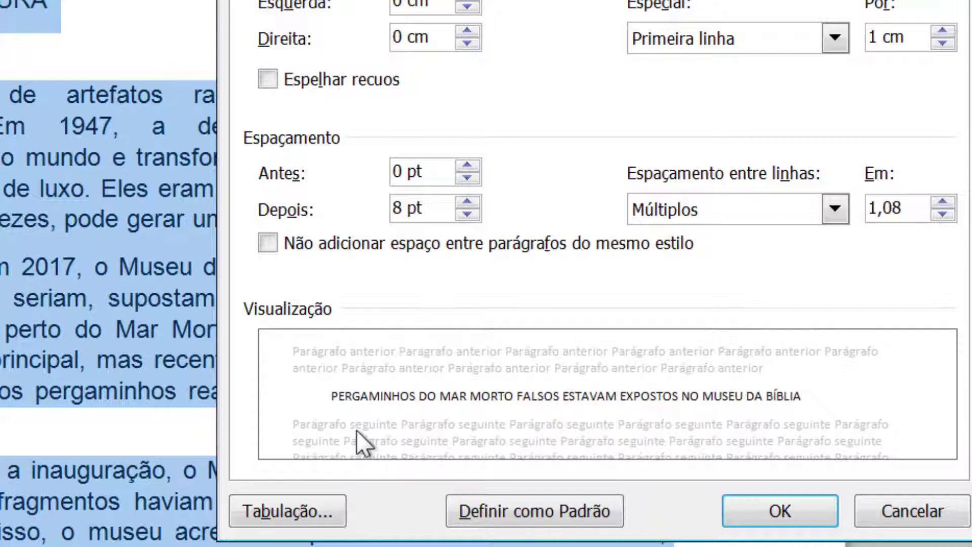
{"action": "left_click", "coordinate": [471, 200]}
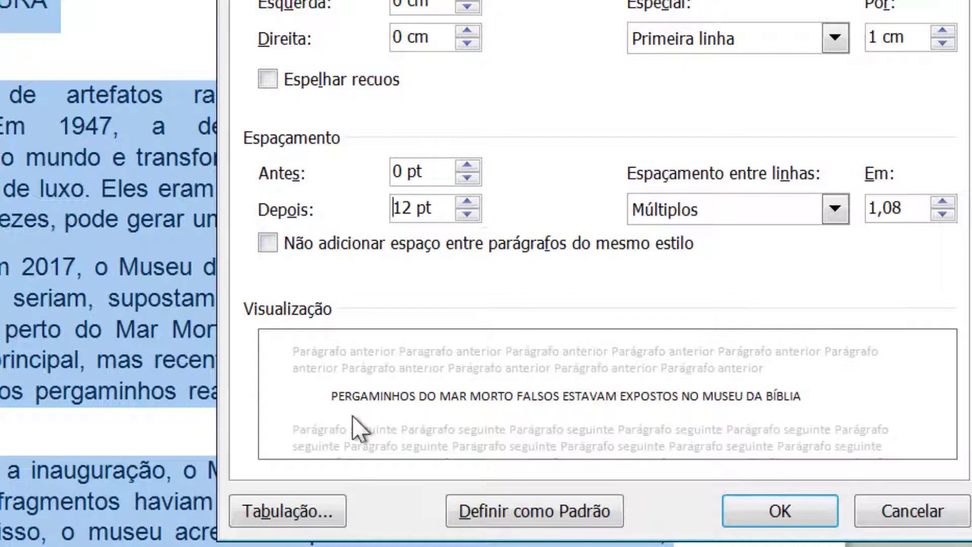
{"action": "left_click", "coordinate": [467, 201]}
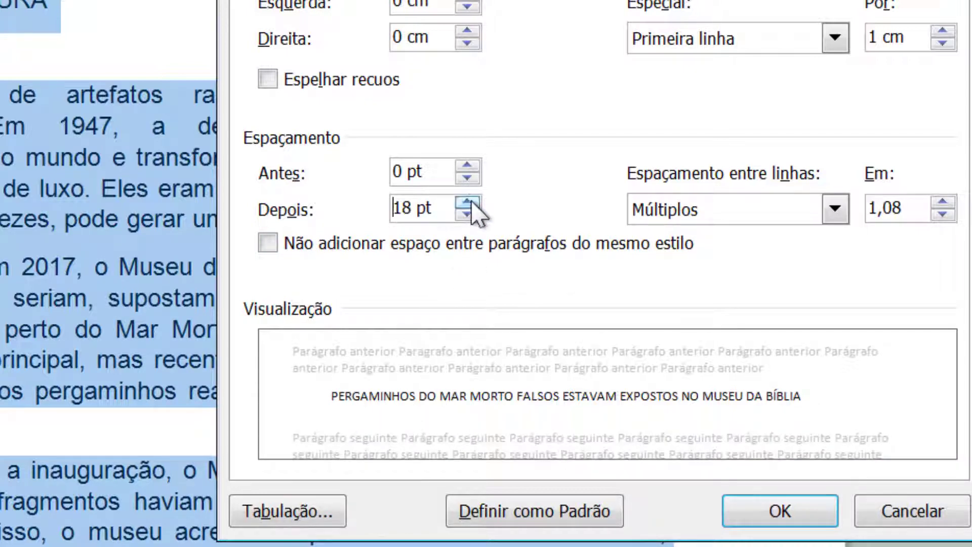
{"action": "left_click", "coordinate": [467, 201]}
{"action": "left_click", "coordinate": [467, 201]}
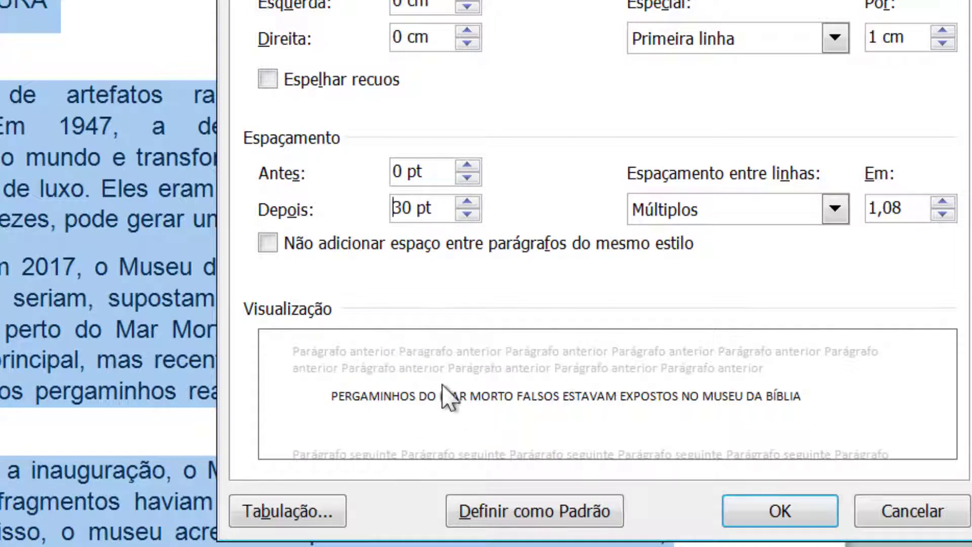
{"action": "left_click", "coordinate": [467, 214]}
{"action": "left_click", "coordinate": [467, 214]}
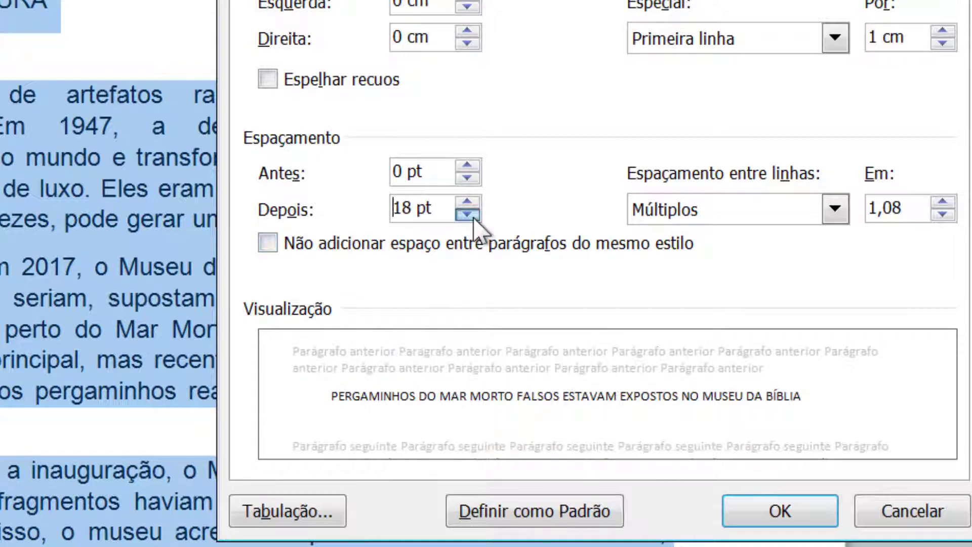
{"action": "left_click", "coordinate": [467, 215]}
{"action": "left_click", "coordinate": [467, 214]}
{"action": "left_click", "coordinate": [467, 214]}
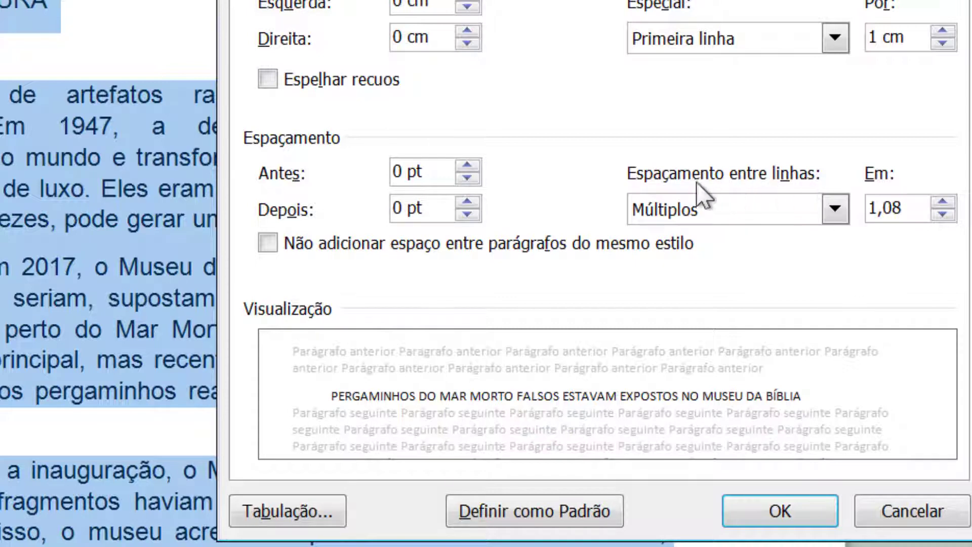
Set the line spacing to 1,5 linhas, apply the paragraph settings, check the document through its last page and deselect the text.
{"action": "left_click", "coordinate": [653, 215]}
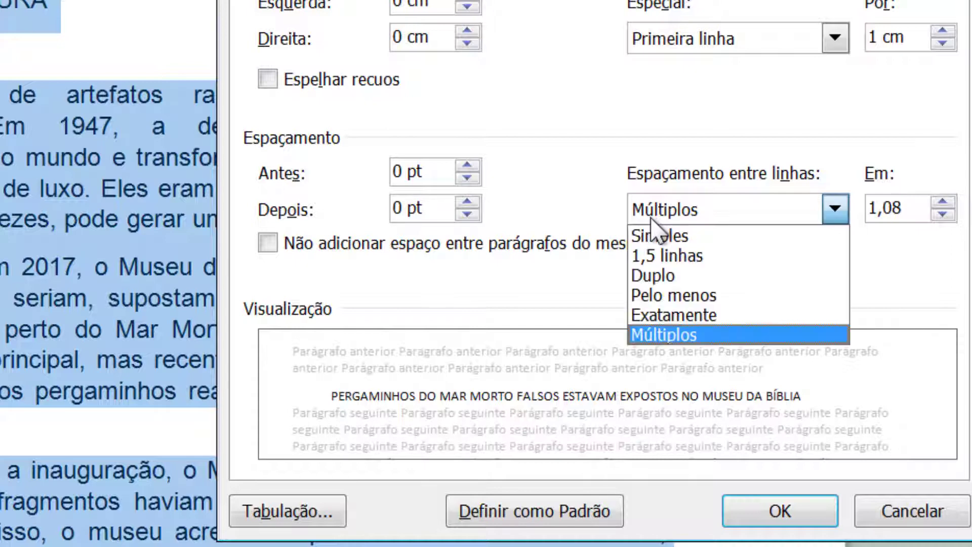
{"action": "left_click", "coordinate": [688, 257]}
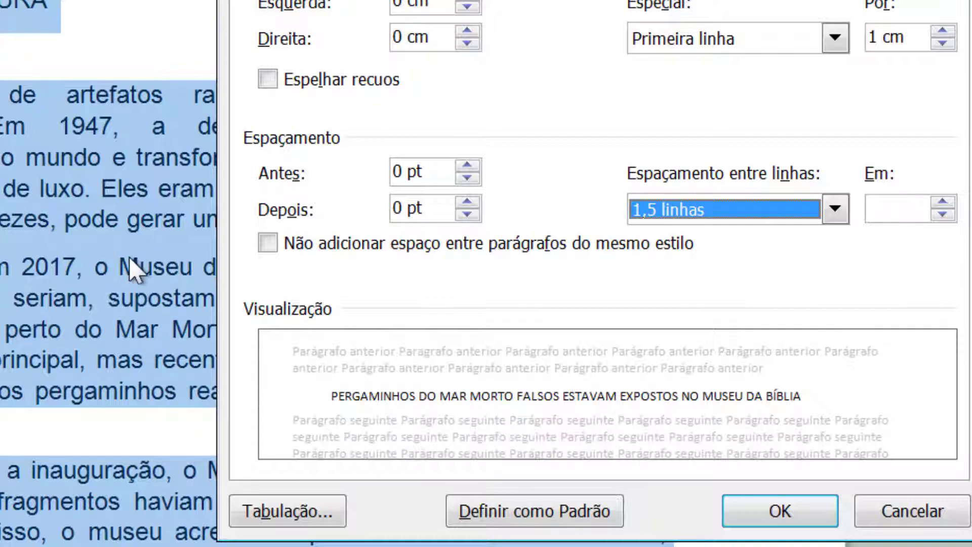
{"action": "left_click", "coordinate": [752, 512]}
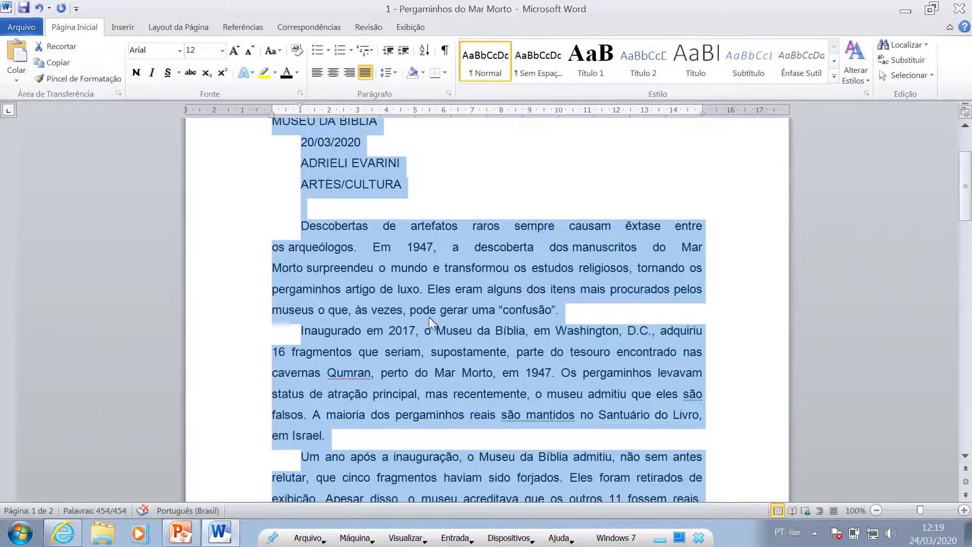
{"action": "scroll", "coordinate": [103, 277], "scroll_direction": "down", "scroll_amount": 4}
{"action": "scroll", "coordinate": [436, 322], "scroll_direction": "down", "scroll_amount": 12}
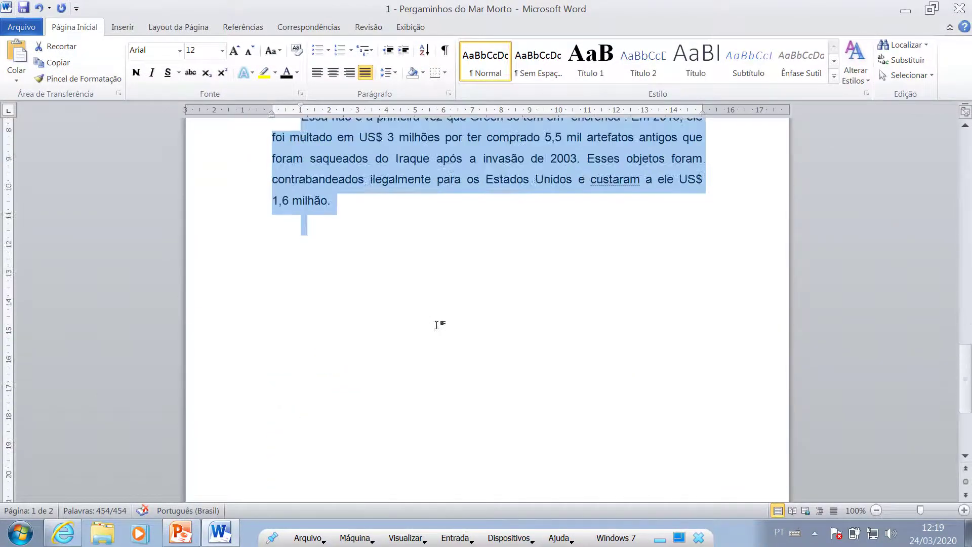
{"action": "scroll", "coordinate": [437, 324], "scroll_direction": "up", "scroll_amount": 15}
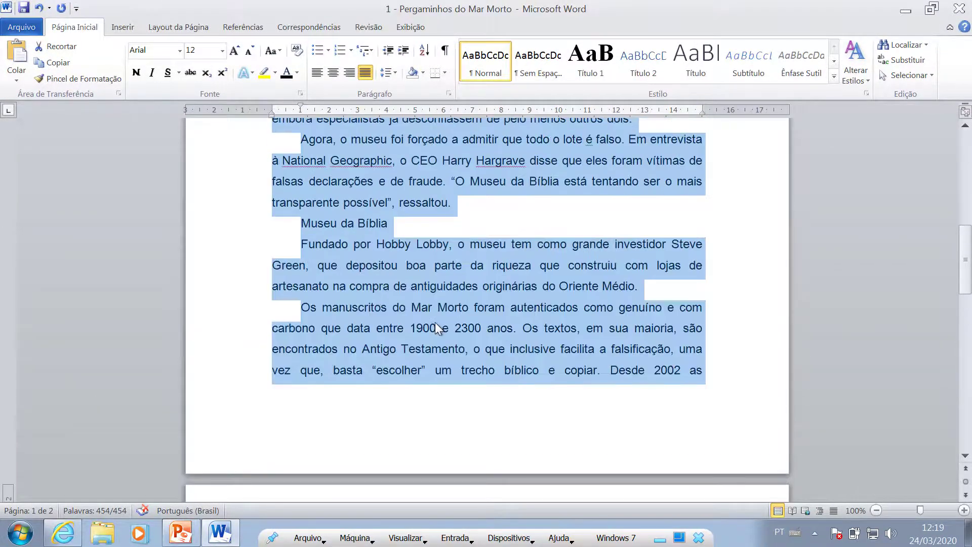
{"action": "scroll", "coordinate": [435, 327], "scroll_direction": "up", "scroll_amount": 6}
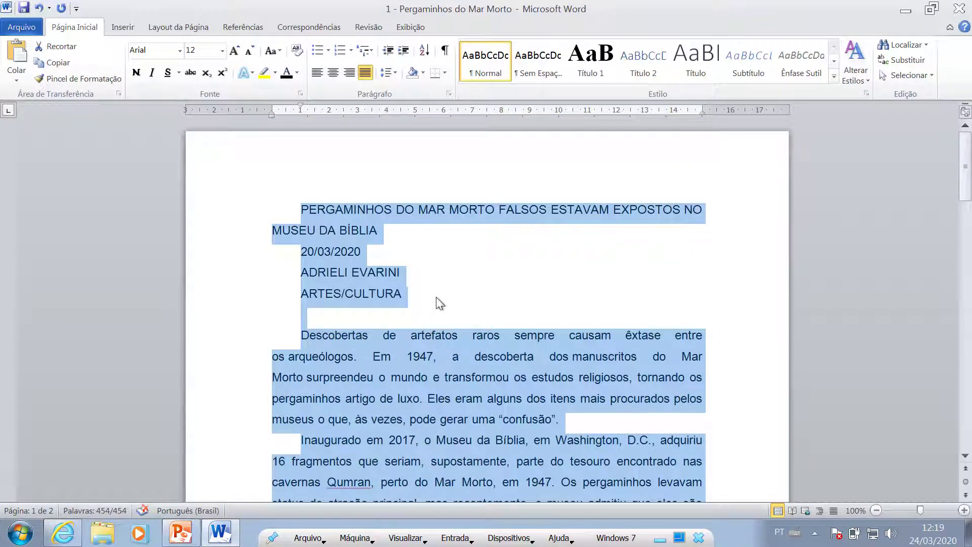
{"action": "left_click", "coordinate": [422, 260]}
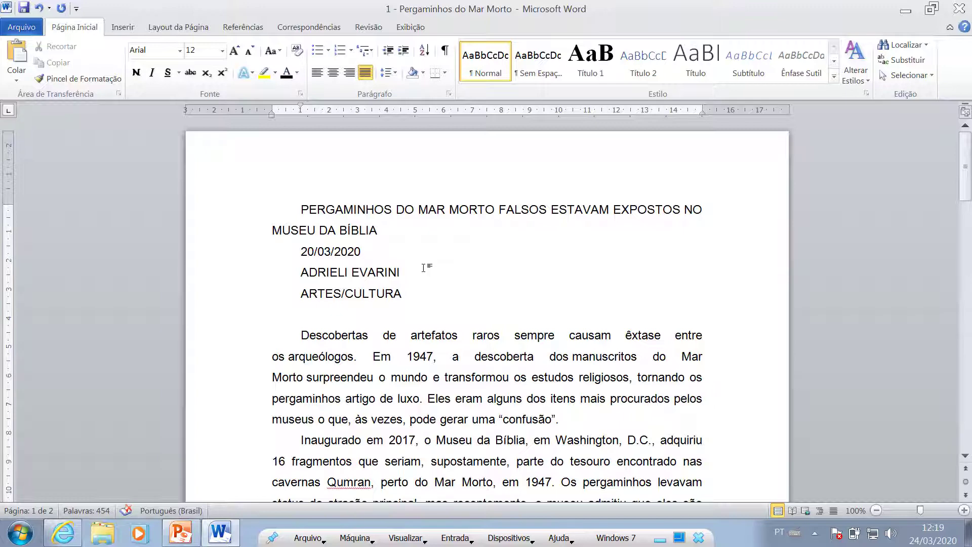
Switch to the Informática Básica 1º C 2020 course page in Internet Explorer and return to the Word document.
{"action": "key", "text": "alt+Tab"}
{"action": "key", "text": "alt+Tab"}
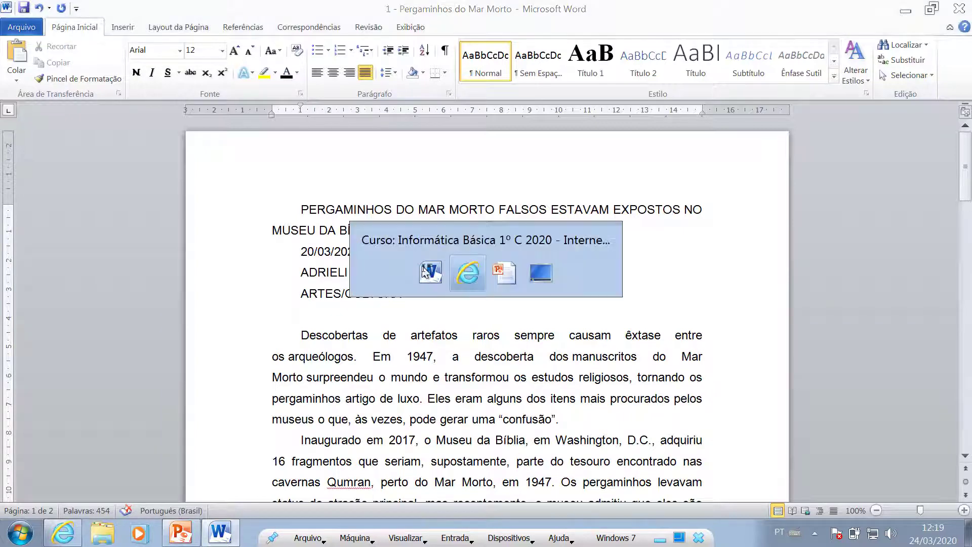
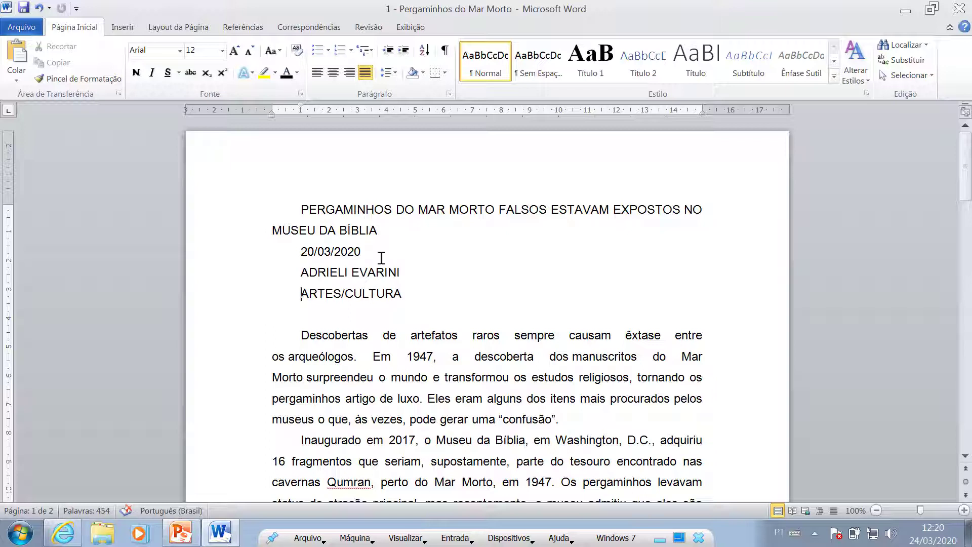
Insert a blank line between the title and the date line.
{"action": "left_click", "coordinate": [301, 293]}
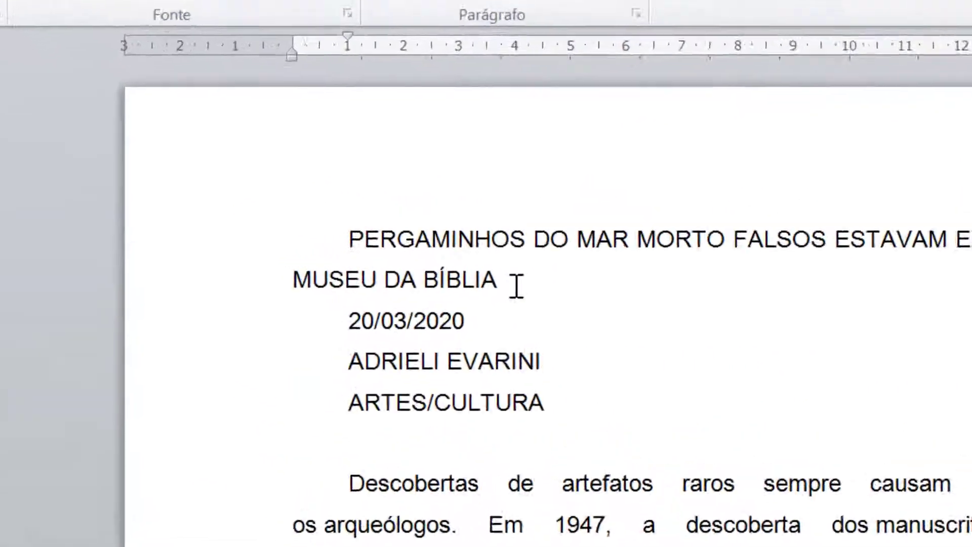
{"action": "left_click", "coordinate": [539, 291]}
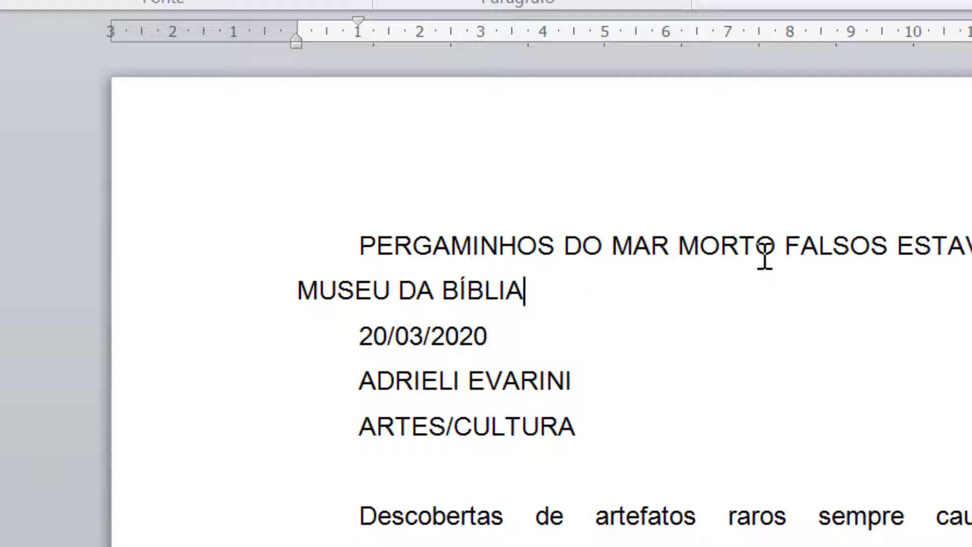
{"action": "key", "text": "Return"}
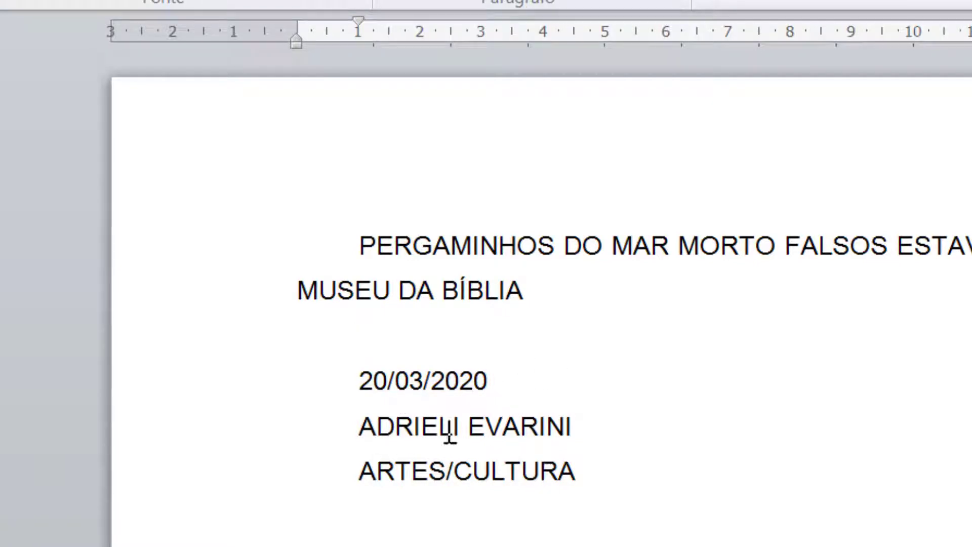
Join the date, the author's name and ARTES/CULTURA into one line separated by spaced hyphens, and look through the following text.
{"action": "left_click", "coordinate": [497, 381]}
{"action": "type", "text": "-"}
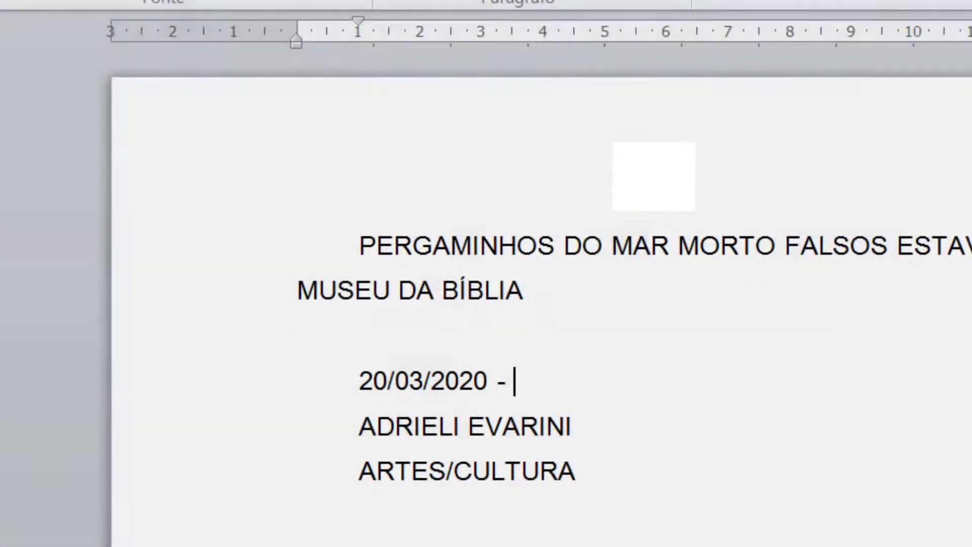
{"action": "key", "text": "Delete"}
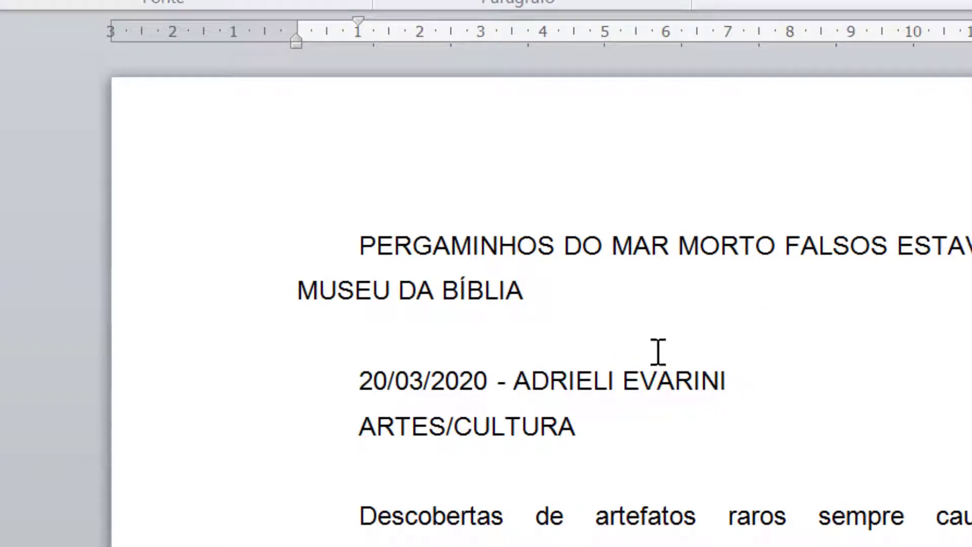
{"action": "left_click", "coordinate": [739, 380]}
{"action": "type", "text": "-"}
{"action": "key", "text": "Delete"}
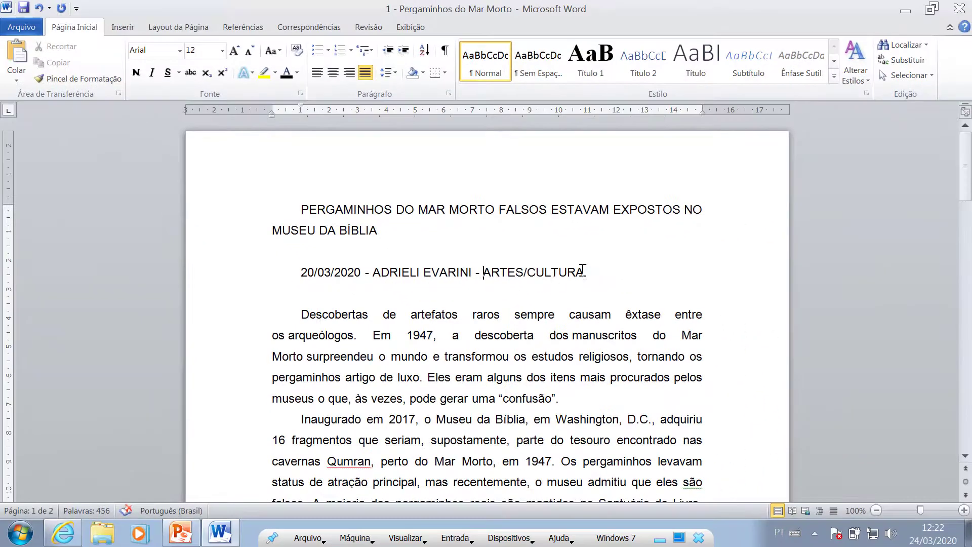
{"action": "left_click", "coordinate": [583, 271]}
{"action": "scroll", "coordinate": [399, 263], "scroll_direction": "down", "scroll_amount": 5}
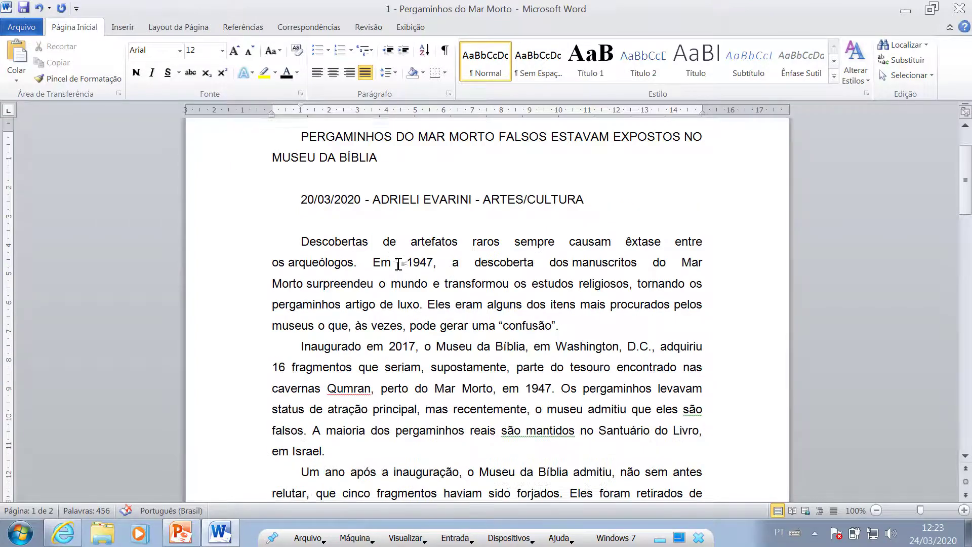
{"action": "scroll", "coordinate": [399, 263], "scroll_direction": "down", "scroll_amount": 1}
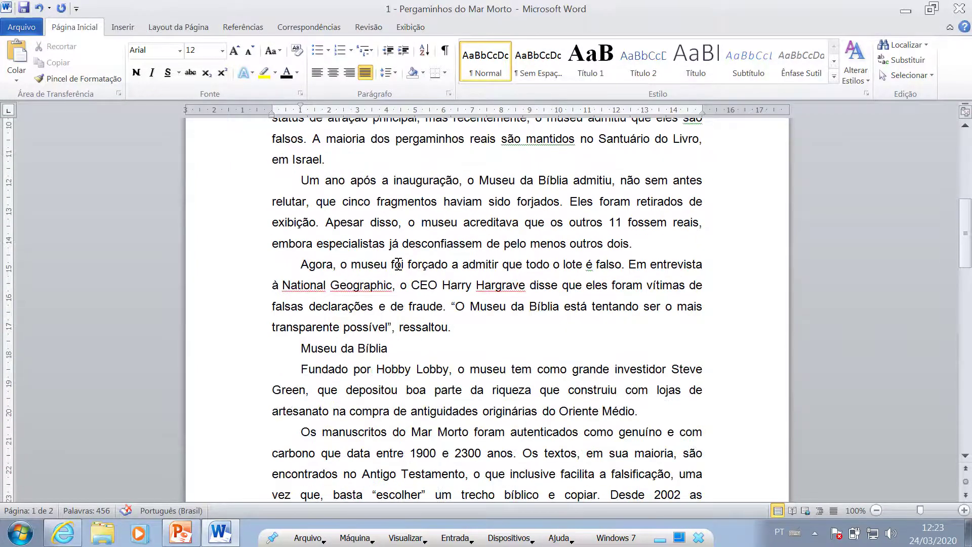
Insert a blank line above the Museu da Bíblia subheading and check the remaining text through to its end.
{"action": "scroll", "coordinate": [399, 263], "scroll_direction": "up", "scroll_amount": 3}
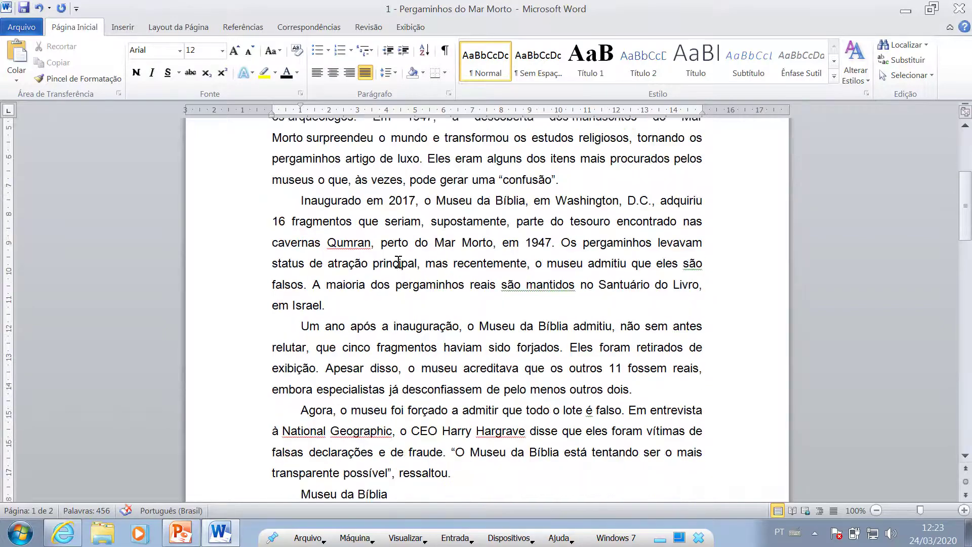
{"action": "scroll", "coordinate": [398, 263], "scroll_direction": "down", "scroll_amount": 3}
{"action": "scroll", "coordinate": [398, 262], "scroll_direction": "down", "scroll_amount": 1}
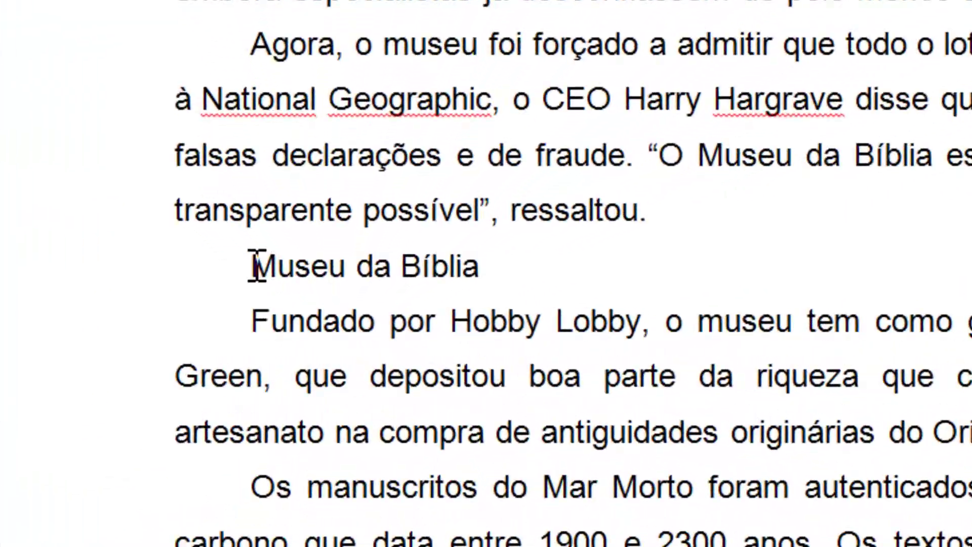
{"action": "left_click", "coordinate": [303, 312]}
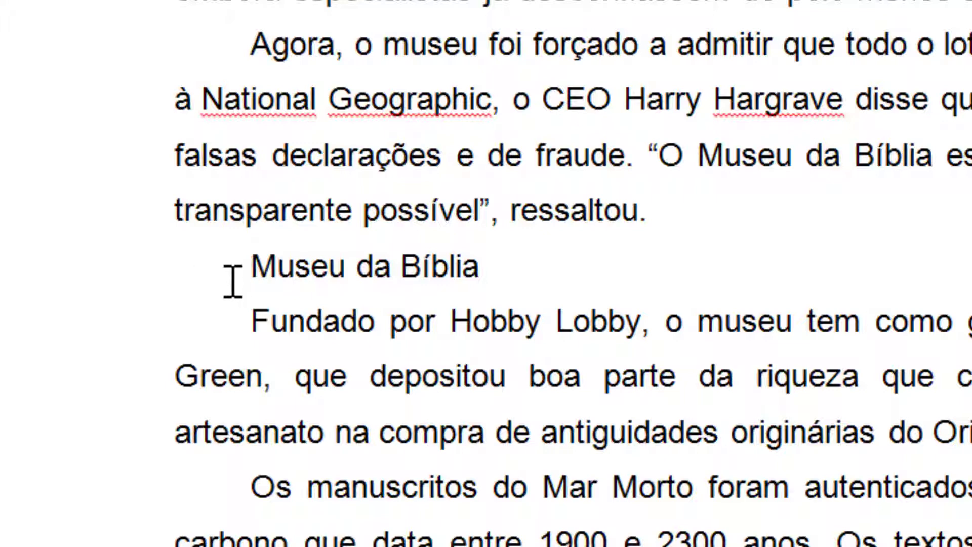
{"action": "key", "text": "Return"}
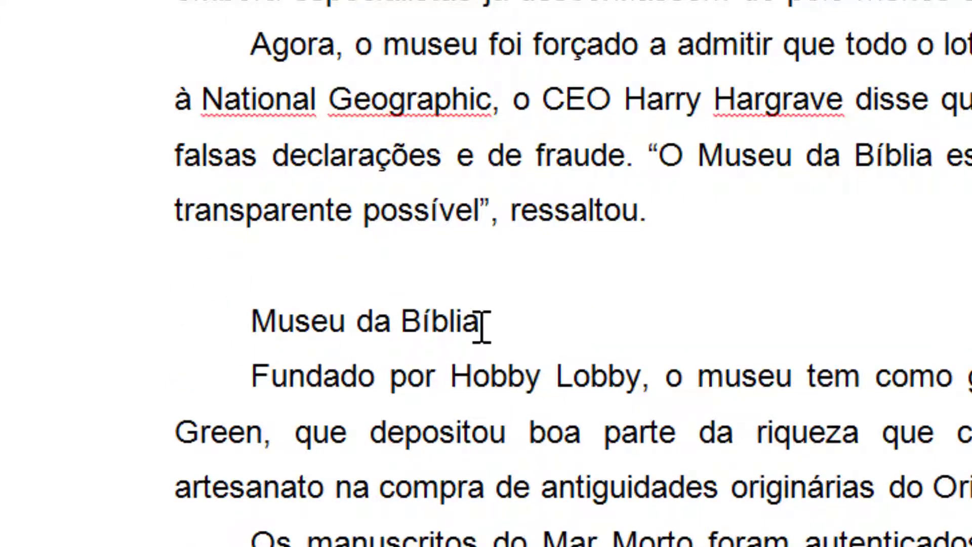
{"action": "scroll", "coordinate": [512, 384], "scroll_direction": "down", "scroll_amount": 3}
{"action": "scroll", "coordinate": [511, 383], "scroll_direction": "down", "scroll_amount": 8}
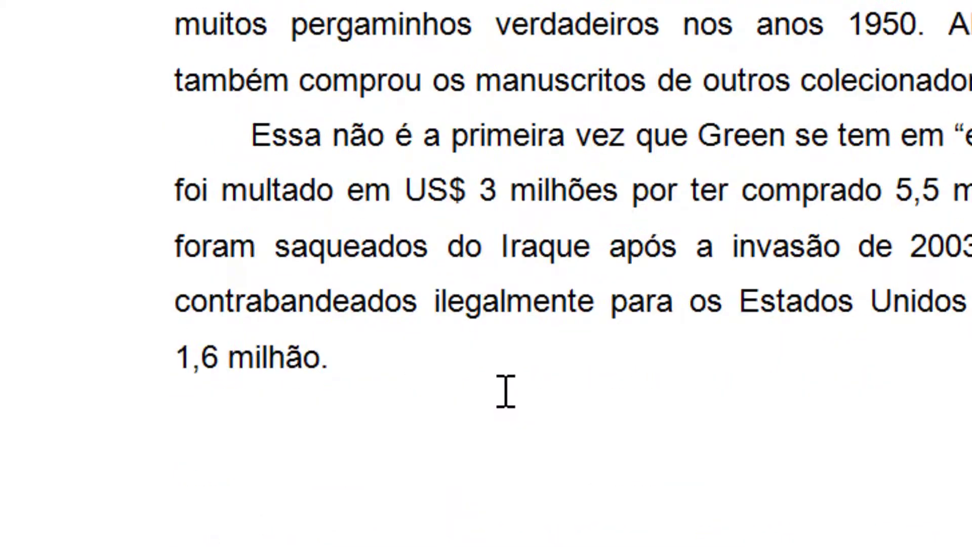
Remove the first-line indent from the two-line title PERGAMINHOS DO MAR MORTO FALSOS ESTAVAM EXPOSTOS NO MUSEU DA BÍBLIA.
{"action": "scroll", "coordinate": [506, 391], "scroll_direction": "up", "scroll_amount": 20}
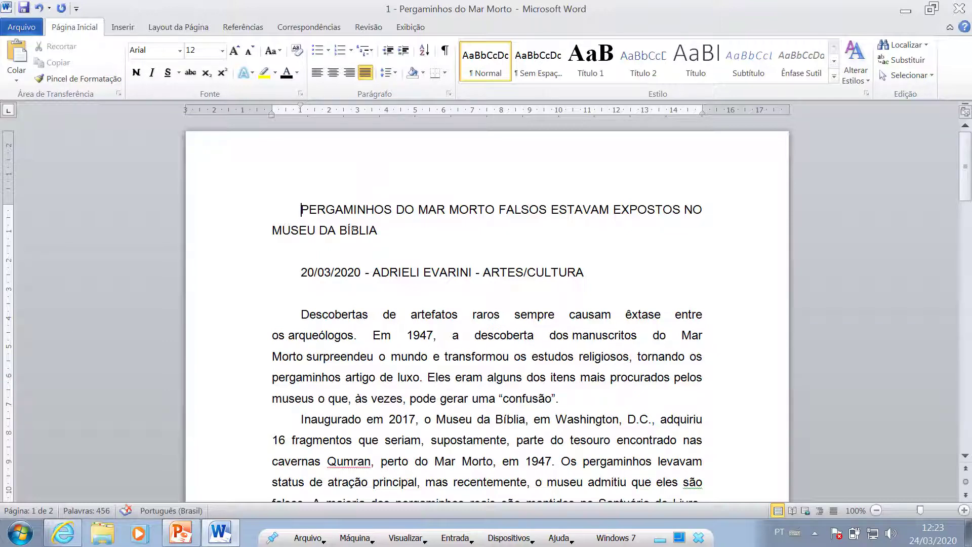
{"action": "left_click", "coordinate": [248, 211]}
{"action": "left_click", "coordinate": [424, 230]}
{"action": "left_click_drag", "start_coordinate": [222, 220], "coordinate": [223, 234]}
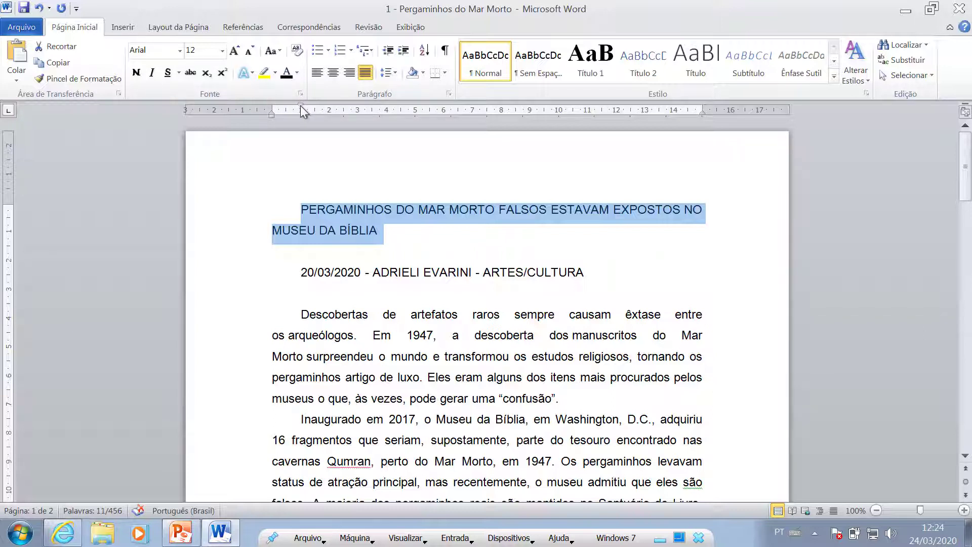
{"action": "left_click_drag", "start_coordinate": [301, 107], "coordinate": [271, 107]}
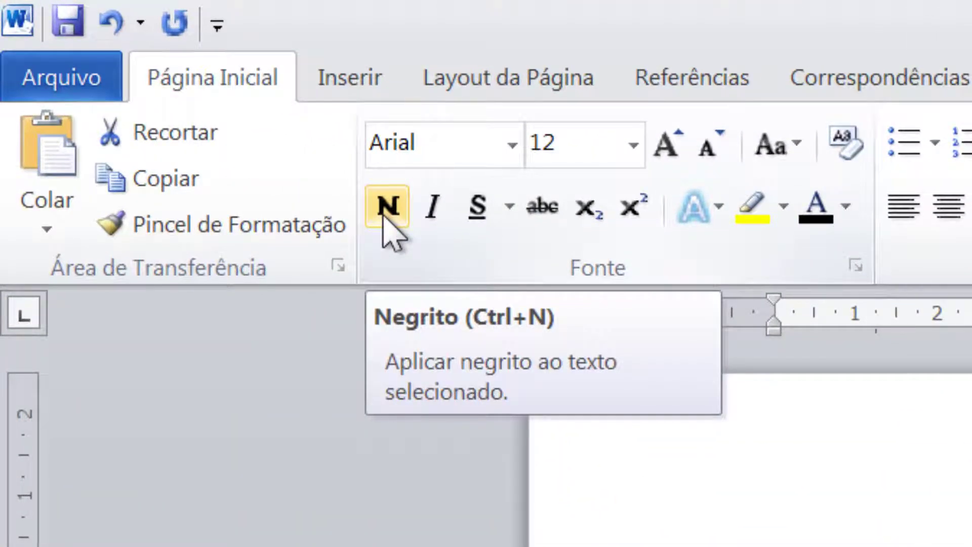
Format the selected title as bold, centred text at font size 20.
{"action": "left_click", "coordinate": [387, 208]}
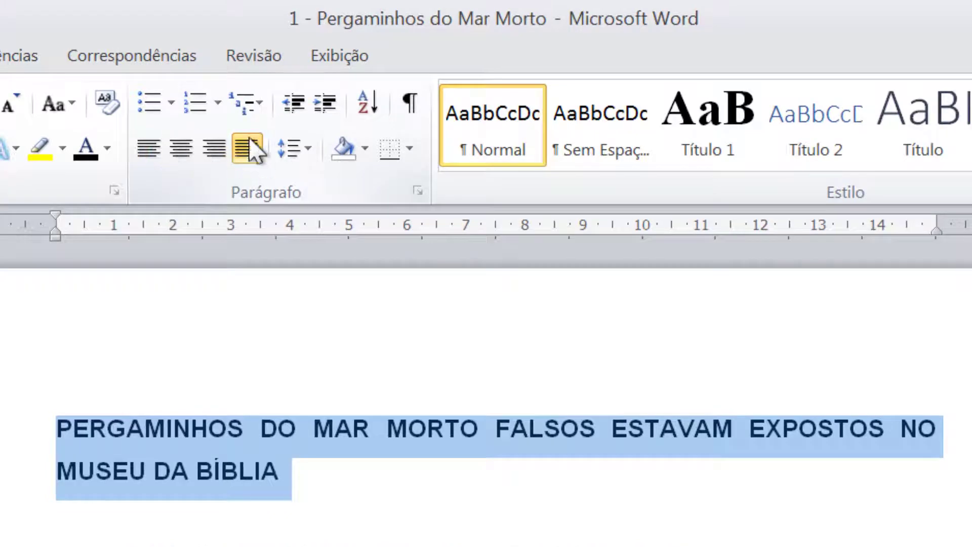
{"action": "left_click", "coordinate": [182, 149]}
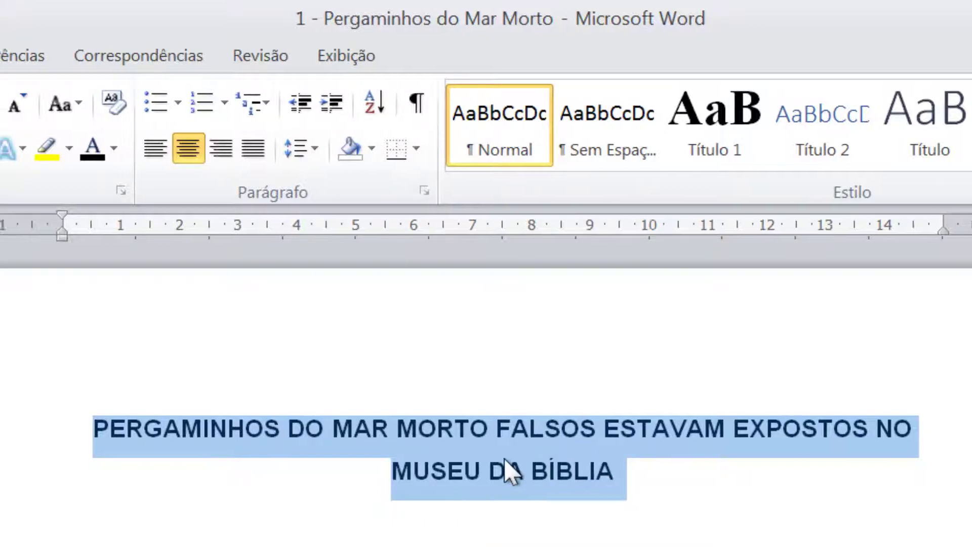
{"action": "left_click", "coordinate": [243, 106]}
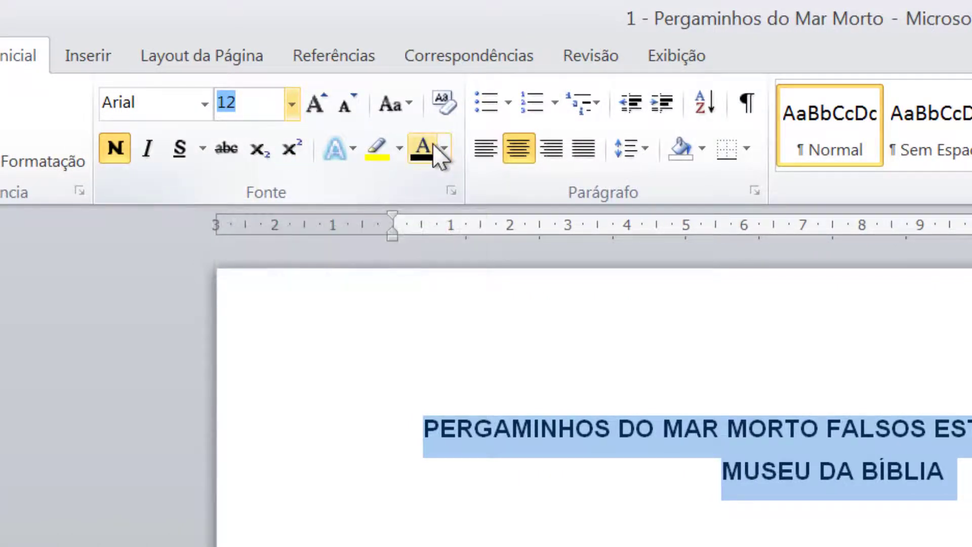
{"action": "key", "text": "BackSpace"}
{"action": "type", "text": "20"}
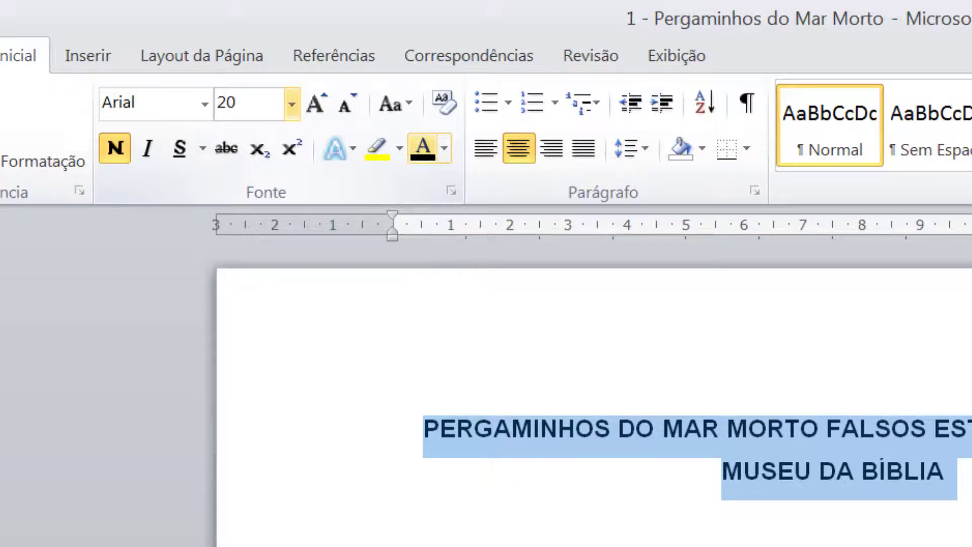
{"action": "key", "text": "Return"}
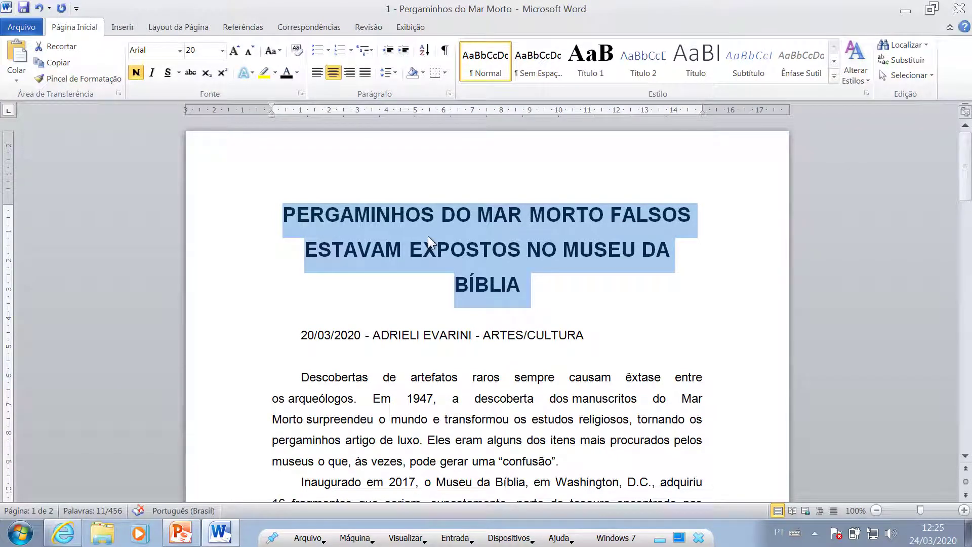
Colour the title standard red and apply the gold gradient text effect with reflection to it.
{"action": "left_click", "coordinate": [296, 73]}
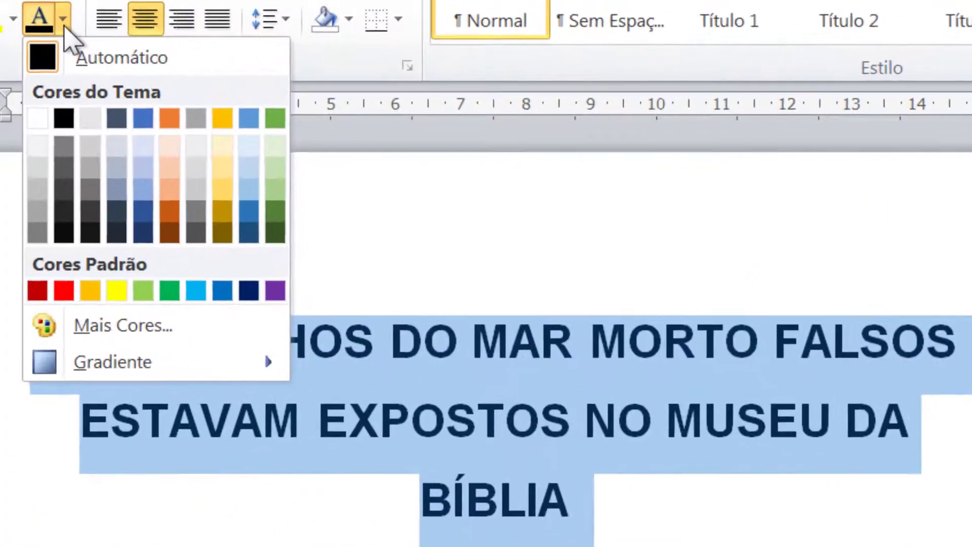
{"action": "left_click", "coordinate": [65, 292]}
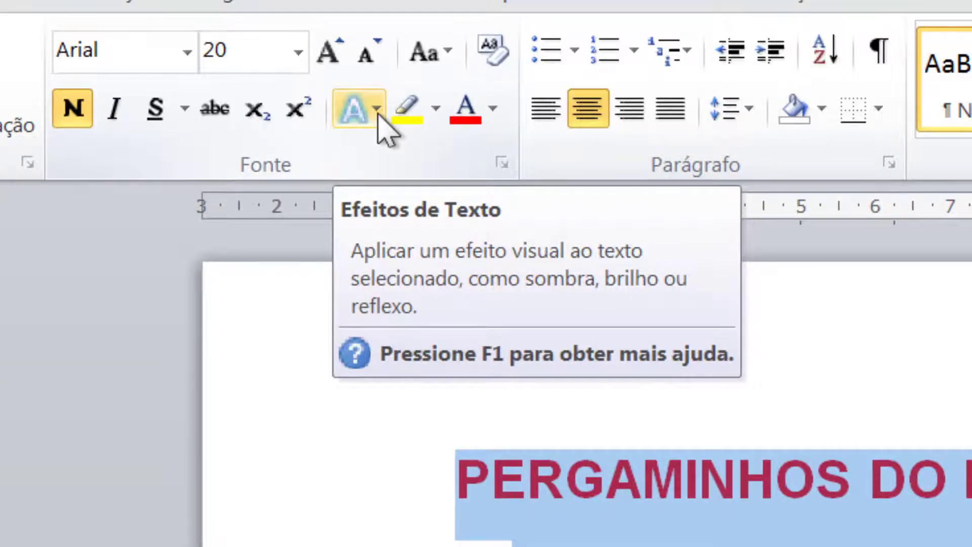
{"action": "left_click", "coordinate": [377, 108]}
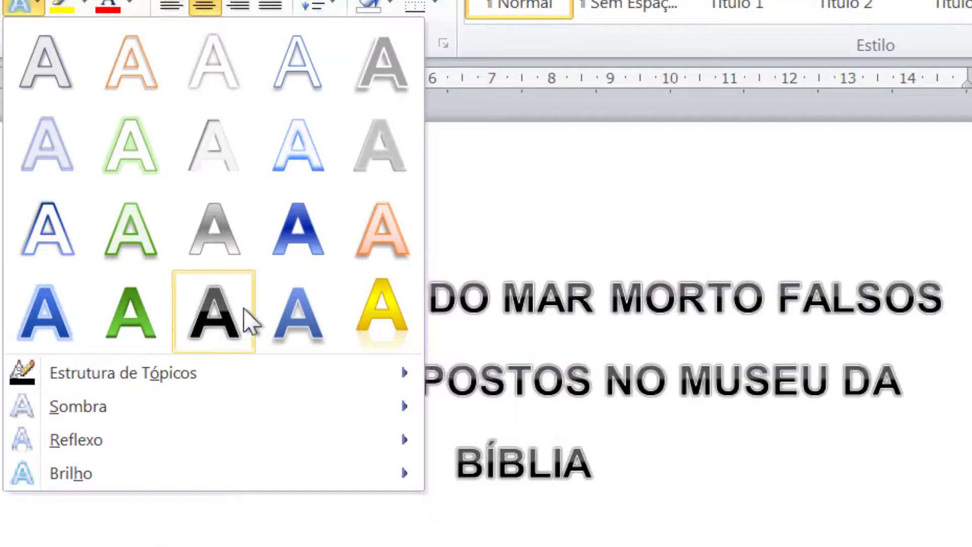
{"action": "left_click", "coordinate": [367, 321]}
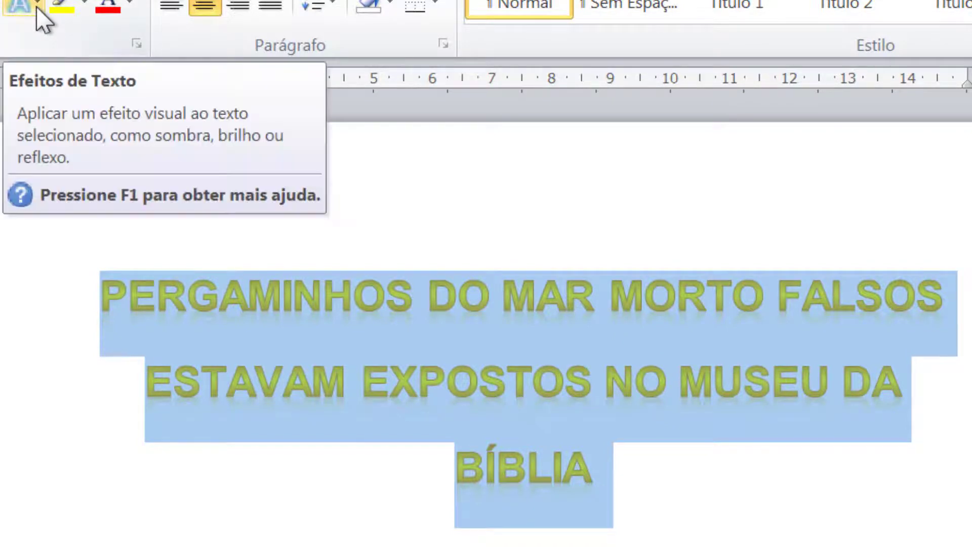
Look through the outline, shadow, reflection and glow variations offered among the title's text effects.
{"action": "left_click", "coordinate": [37, 6]}
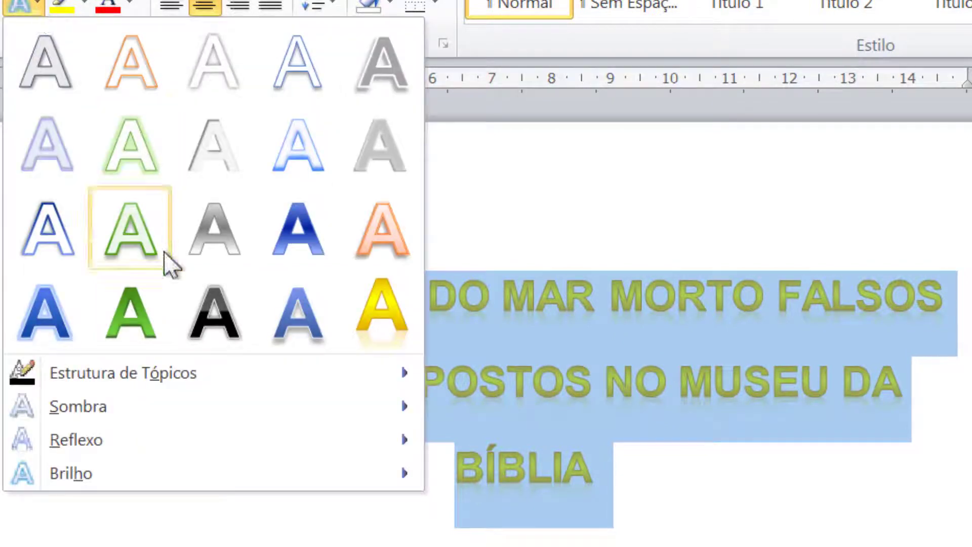
{"action": "mouse_move", "coordinate": [191, 364]}
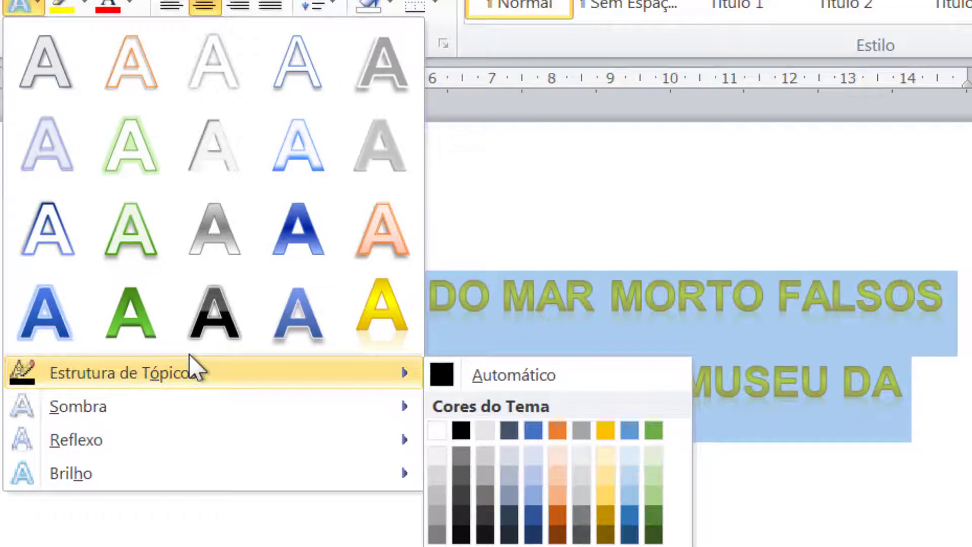
{"action": "mouse_move", "coordinate": [116, 405]}
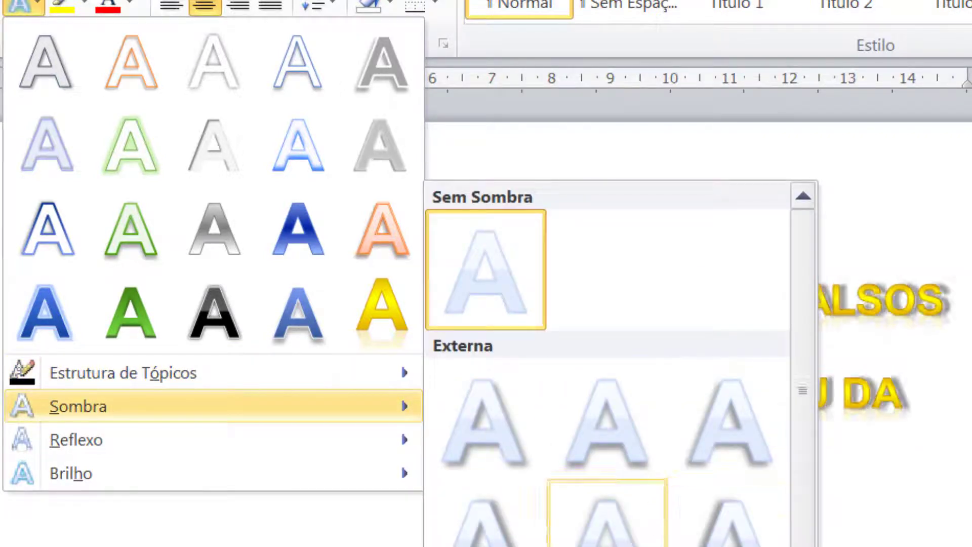
{"action": "mouse_move", "coordinate": [198, 448]}
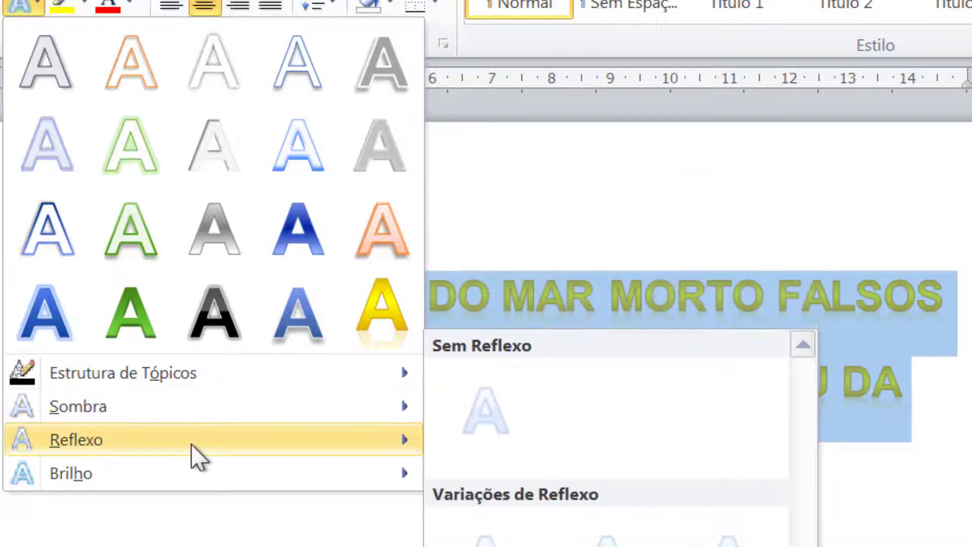
{"action": "mouse_move", "coordinate": [200, 479]}
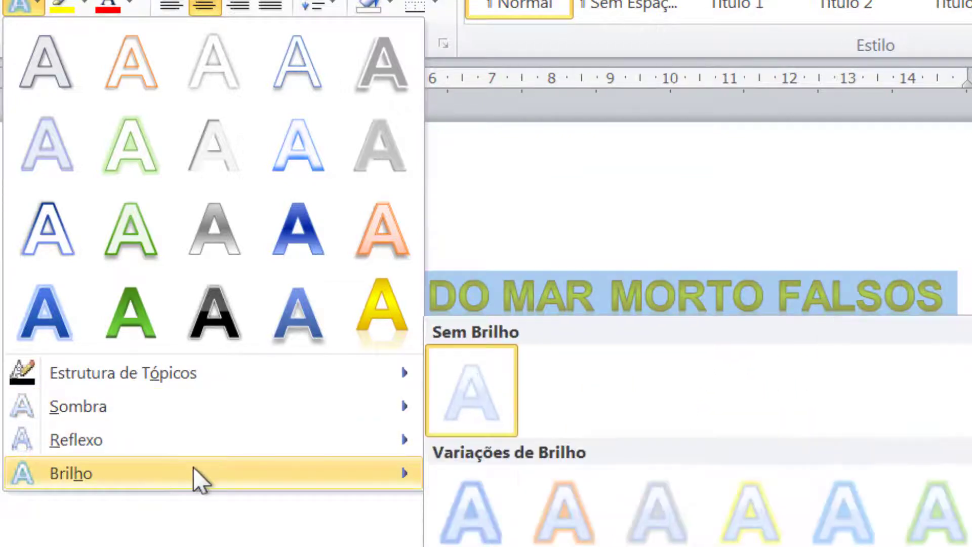
Open the detailed shadow options for the title's text effects and move the dialog aside so the title stays visible.
{"action": "mouse_move", "coordinate": [238, 423]}
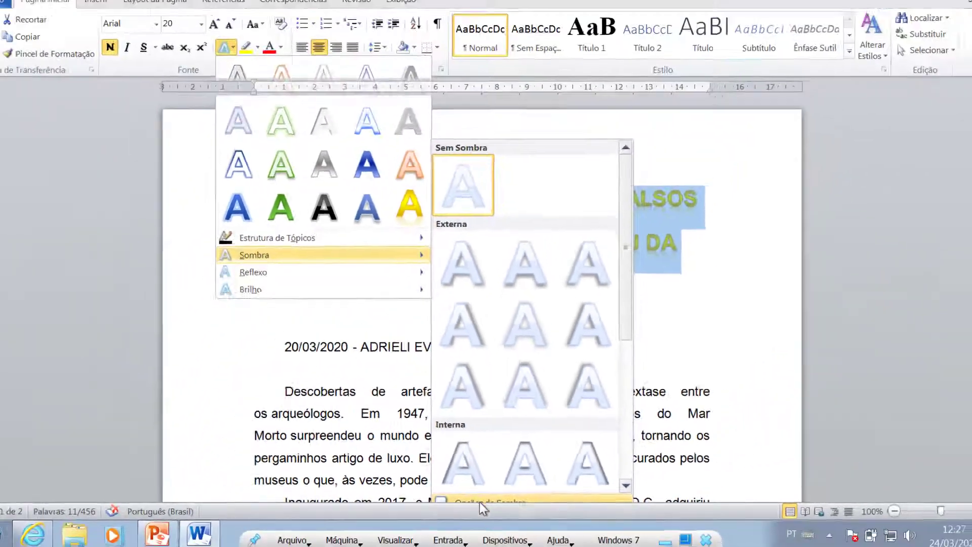
{"action": "left_click", "coordinate": [479, 502]}
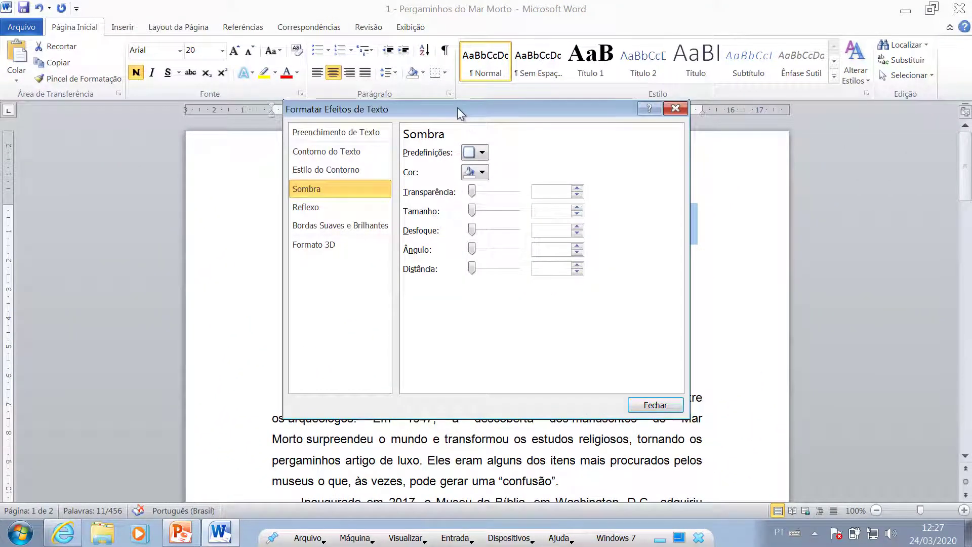
{"action": "left_click_drag", "start_coordinate": [457, 107], "coordinate": [449, 138]}
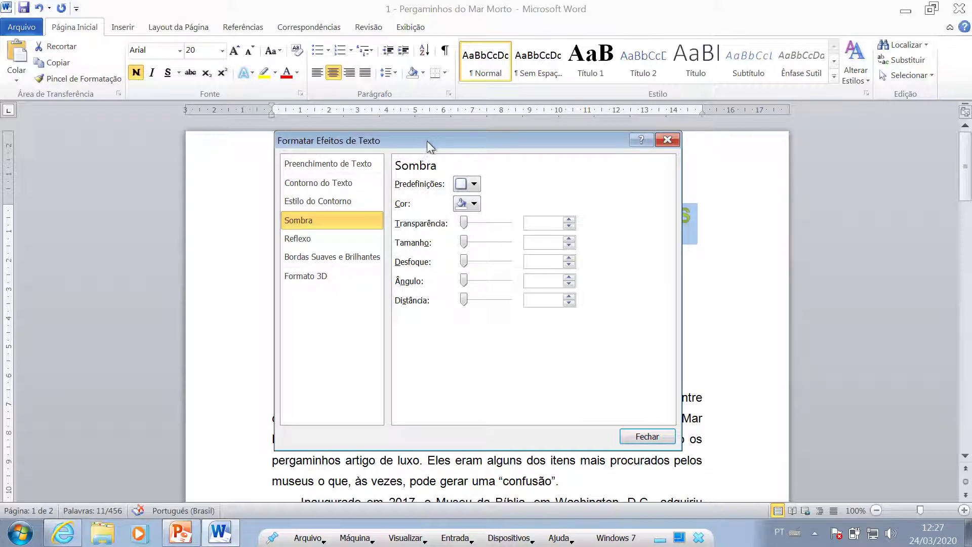
{"action": "left_click_drag", "start_coordinate": [430, 140], "coordinate": [711, 135]}
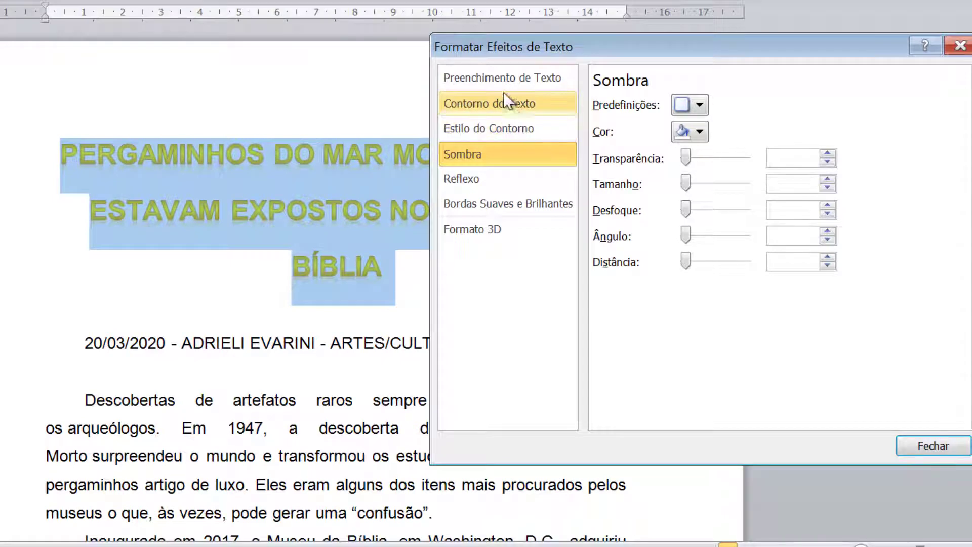
Examine the text fill, outline, outline style, shadow, reflection, soft edges and glow, and 3-D format settings for the title.
{"action": "left_click", "coordinate": [488, 80]}
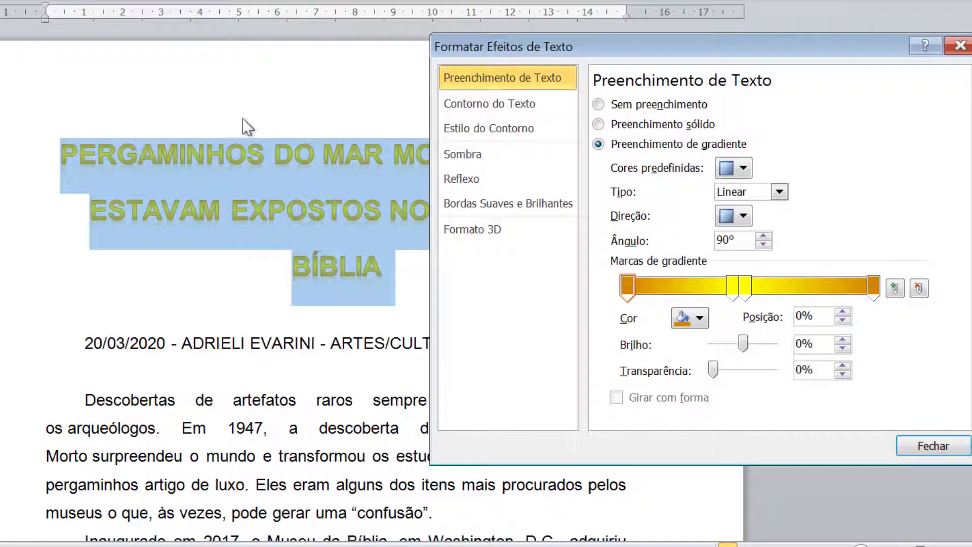
{"action": "left_click", "coordinate": [475, 97]}
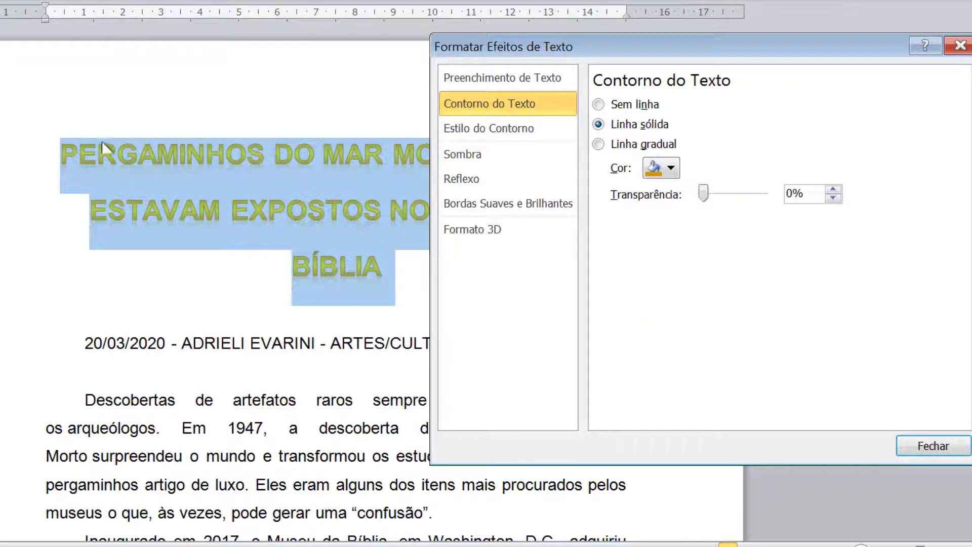
{"action": "left_click", "coordinate": [472, 128]}
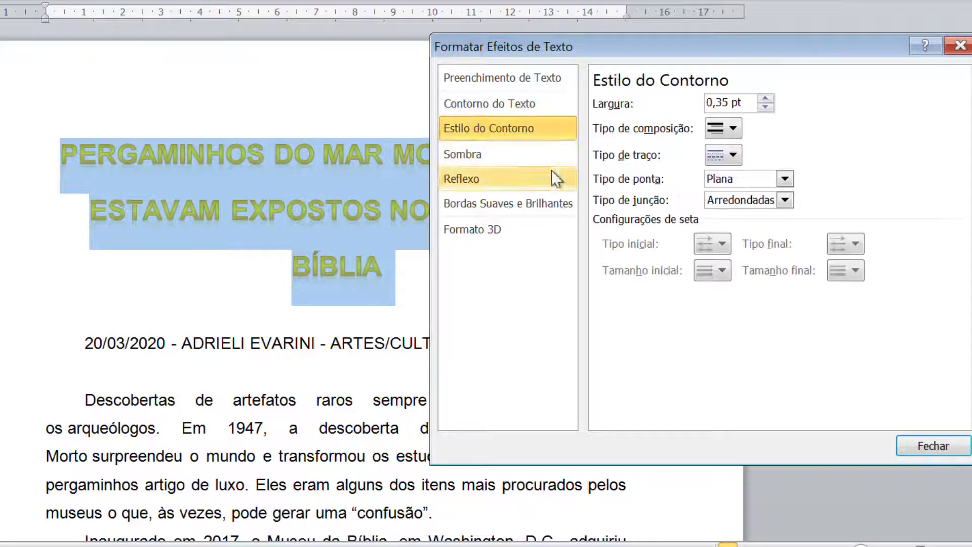
{"action": "left_click", "coordinate": [734, 154]}
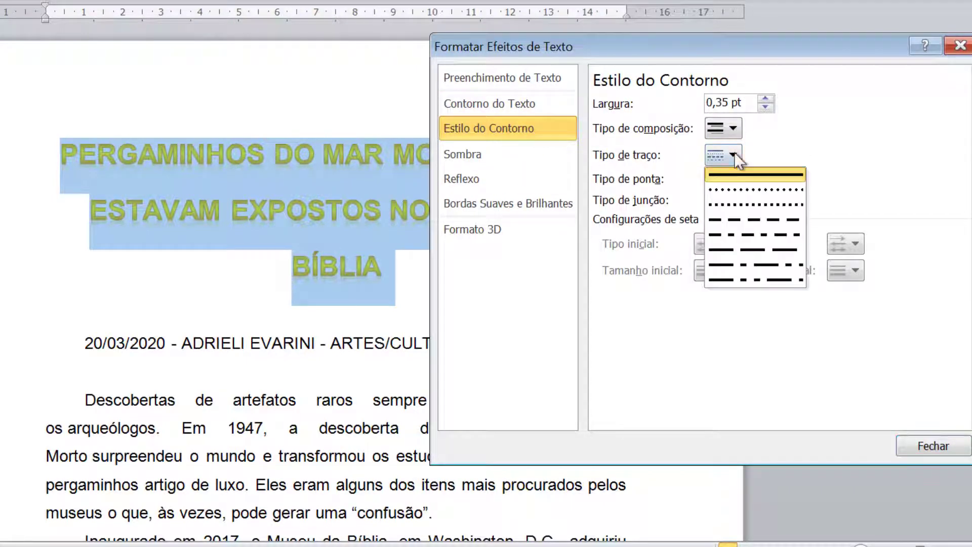
{"action": "left_click", "coordinate": [729, 128]}
{"action": "left_click", "coordinate": [785, 136]}
{"action": "left_click", "coordinate": [500, 155]}
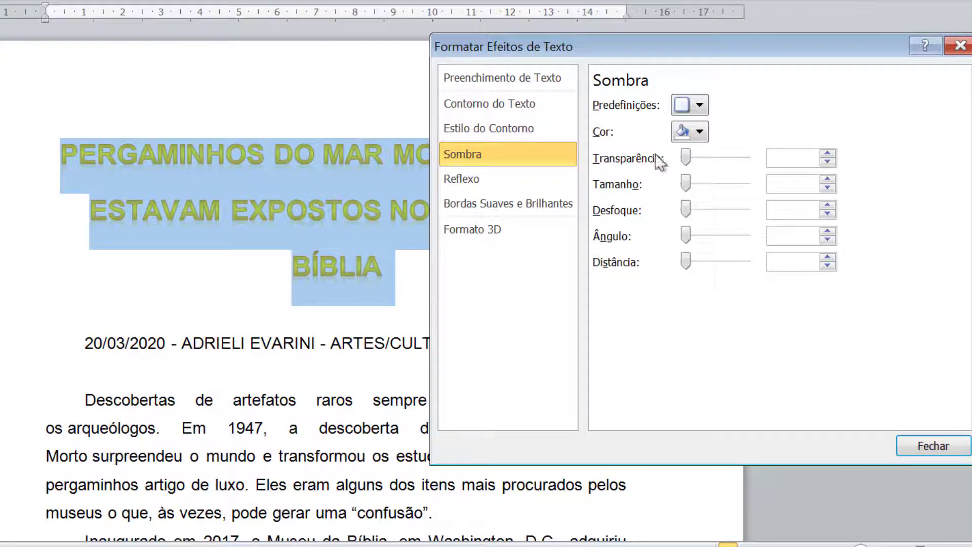
{"action": "left_click", "coordinate": [491, 178]}
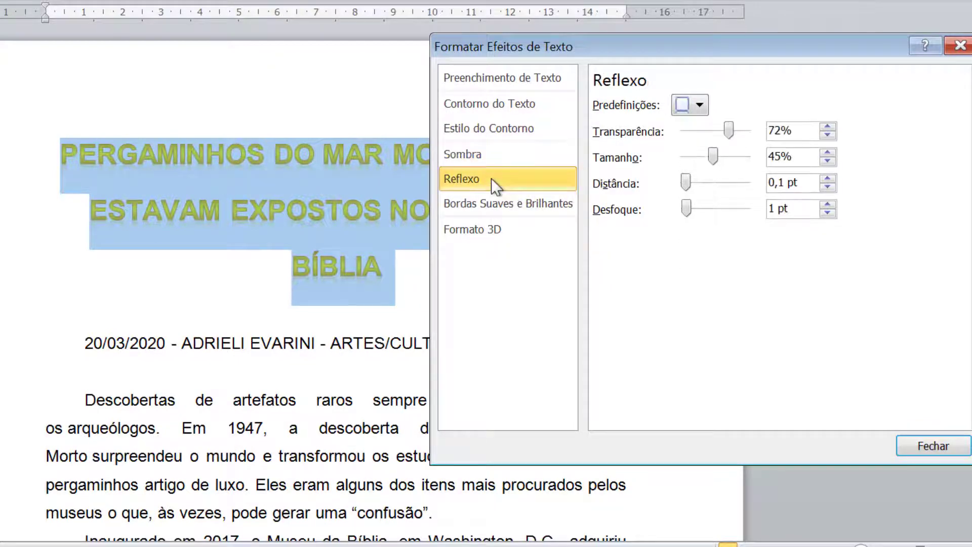
{"action": "left_click", "coordinate": [508, 208]}
{"action": "left_click", "coordinate": [540, 230]}
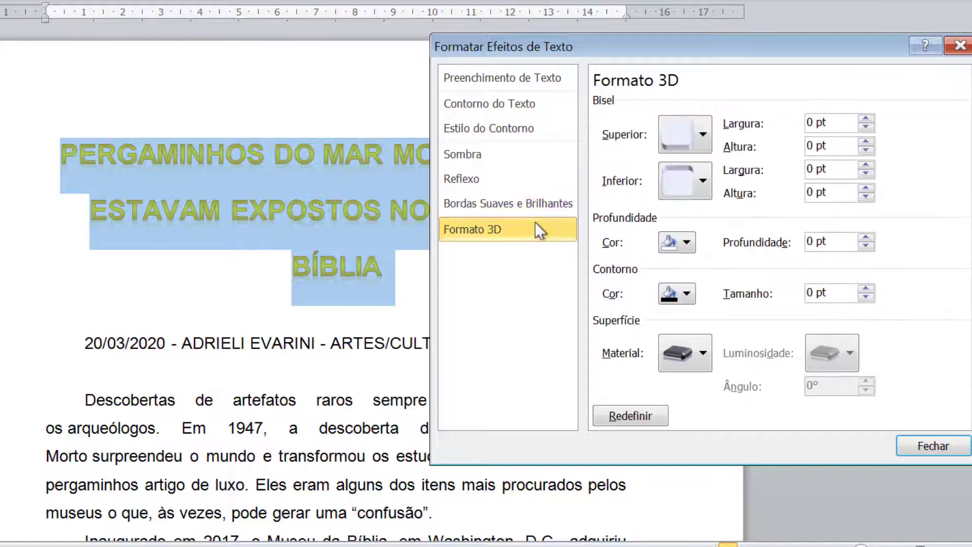
Give the title a left-offset outer shadow in standard red with 64% transparency.
{"action": "left_click", "coordinate": [509, 151]}
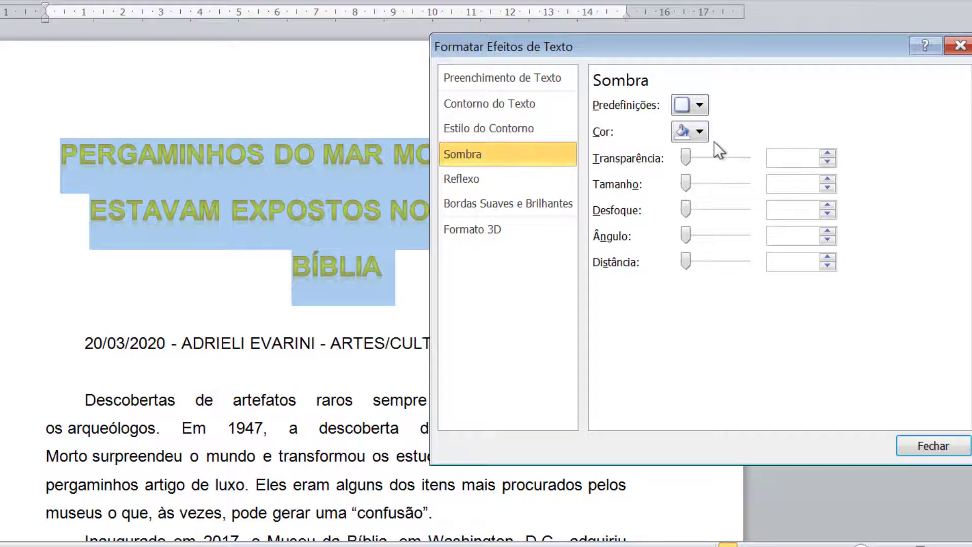
{"action": "left_click", "coordinate": [700, 132]}
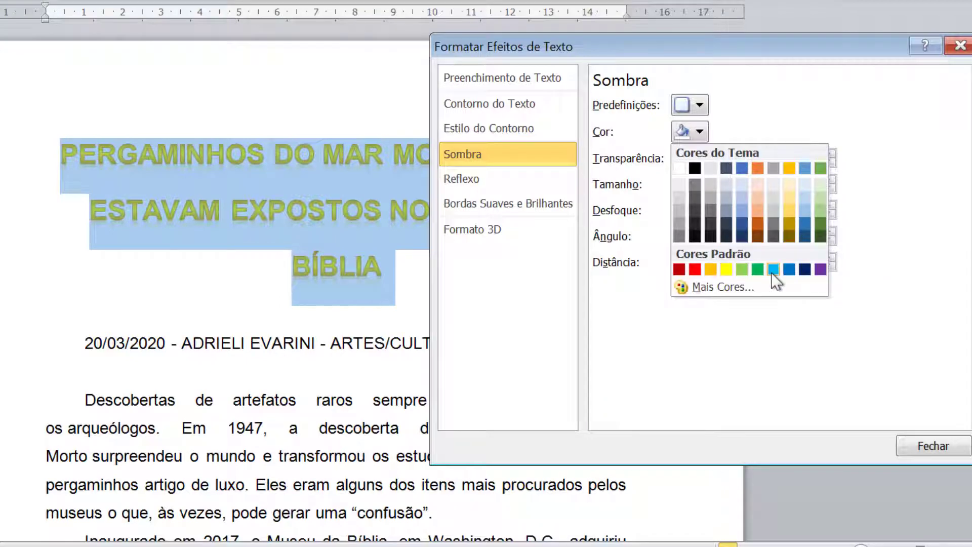
{"action": "left_click", "coordinate": [696, 269]}
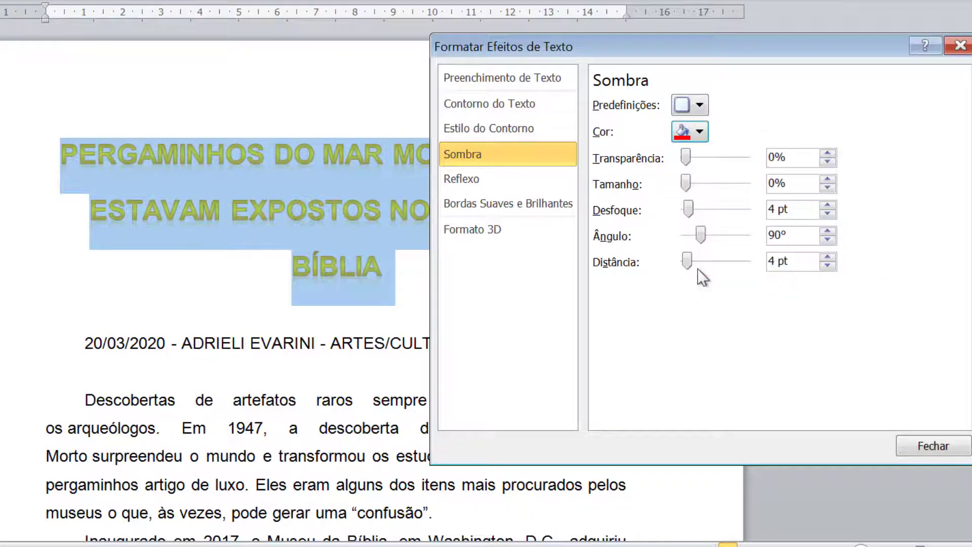
{"action": "left_click", "coordinate": [701, 106]}
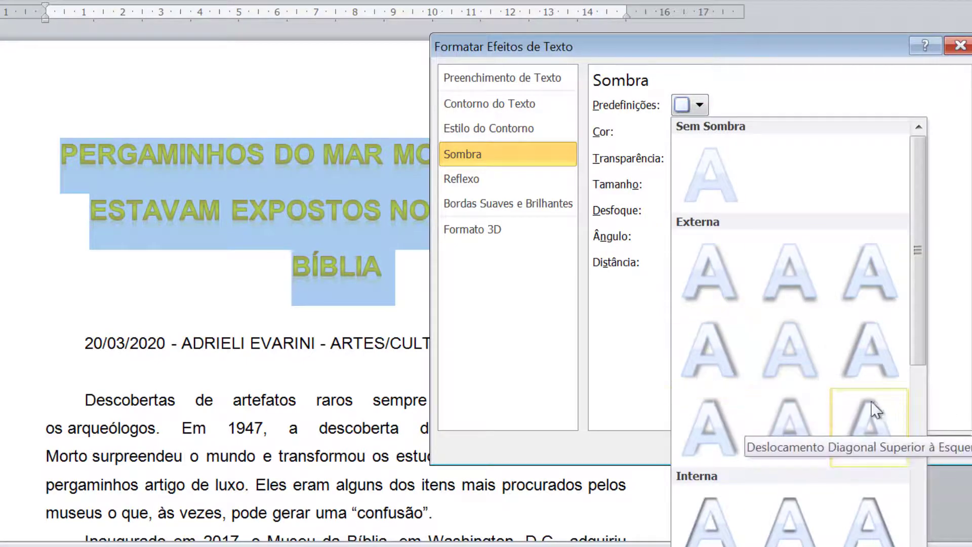
{"action": "left_click", "coordinate": [872, 355]}
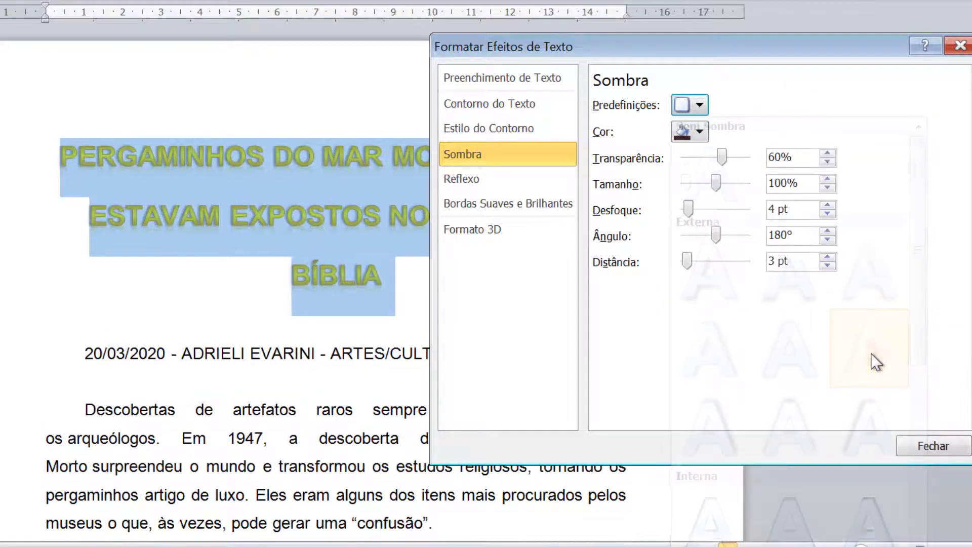
{"action": "left_click", "coordinate": [700, 131]}
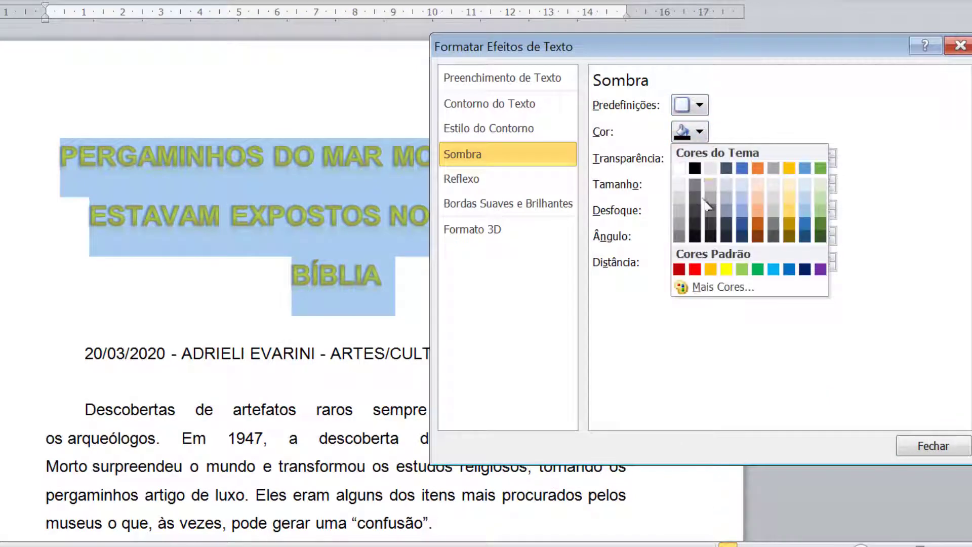
{"action": "left_click", "coordinate": [695, 268]}
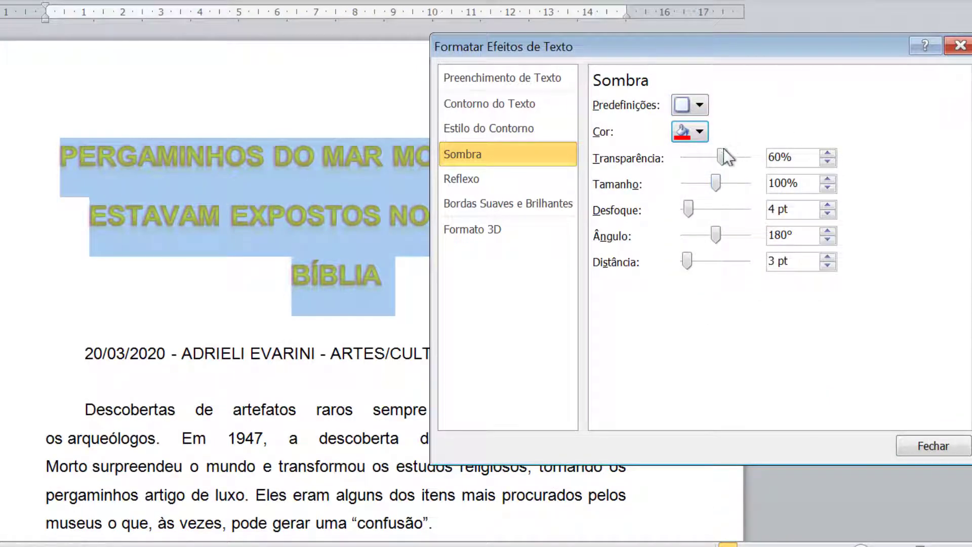
{"action": "left_click_drag", "start_coordinate": [723, 154], "coordinate": [726, 161]}
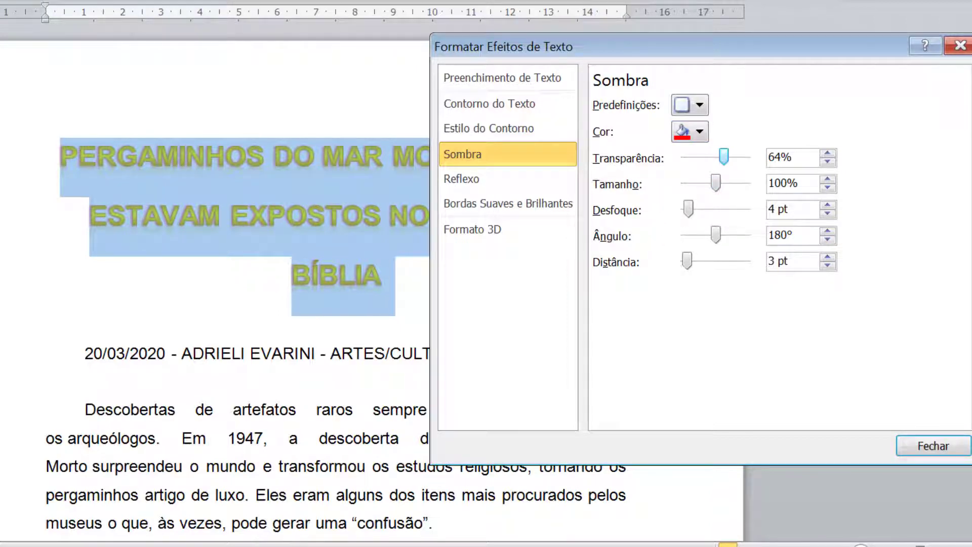
Apply a full reflection variation with 40% transparency and 60% size to the title.
{"action": "left_click", "coordinate": [513, 183]}
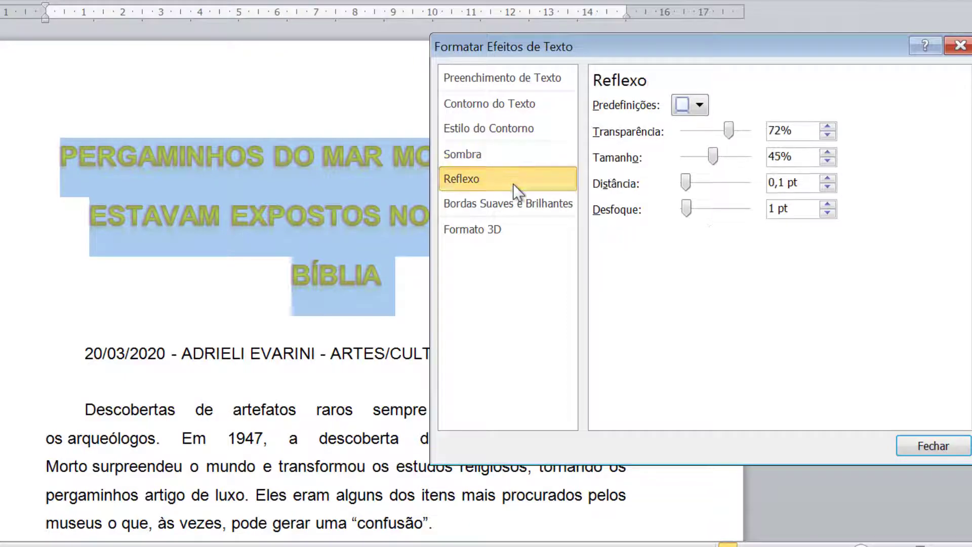
{"action": "left_click", "coordinate": [699, 103]}
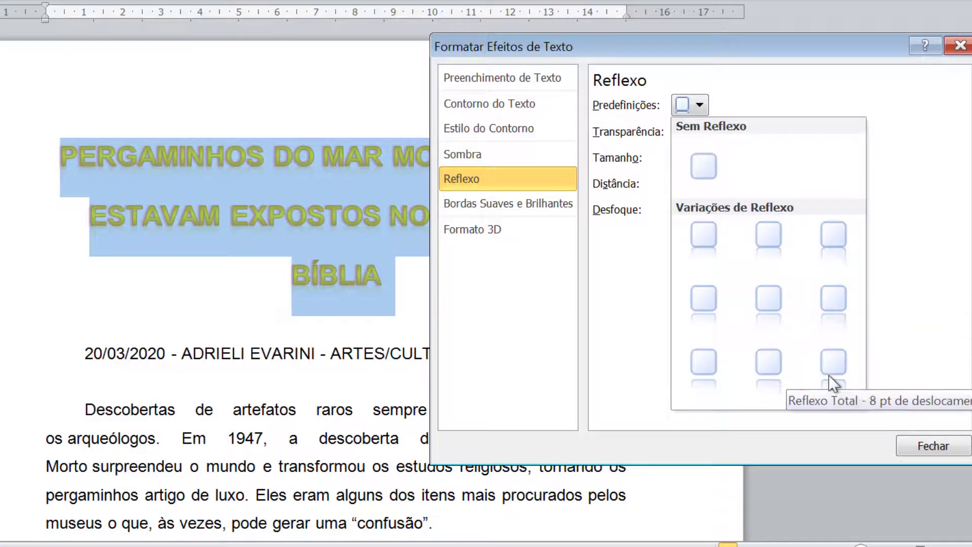
{"action": "left_click", "coordinate": [770, 375]}
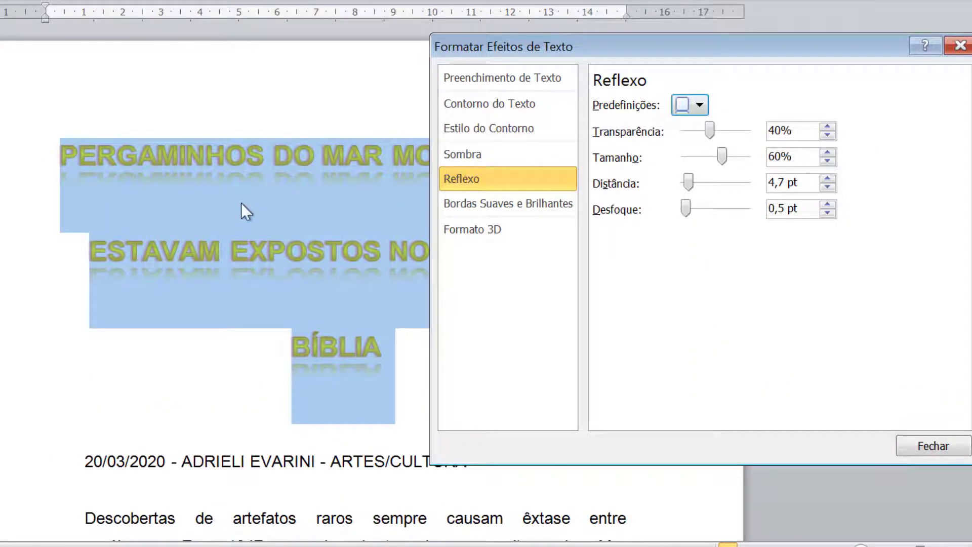
Colour the first stop of the title's gradient fill red and add a light blue stop at 66%.
{"action": "left_click", "coordinate": [500, 79]}
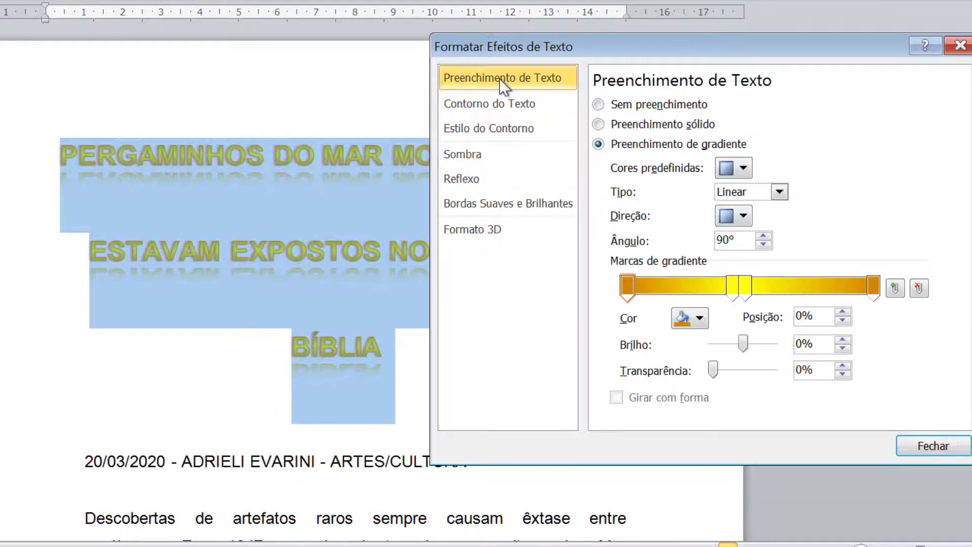
{"action": "left_click", "coordinate": [699, 318]}
{"action": "left_click", "coordinate": [694, 455]}
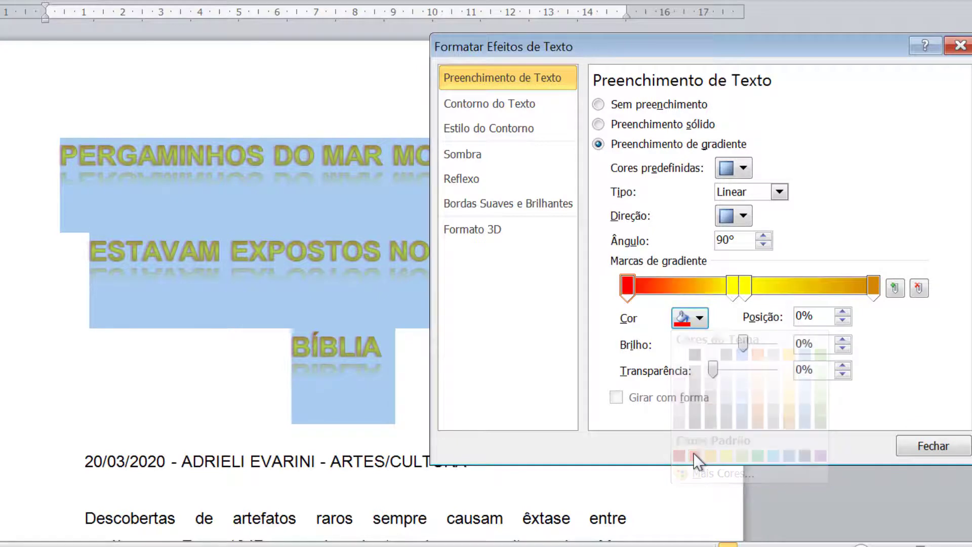
{"action": "left_click", "coordinate": [791, 287]}
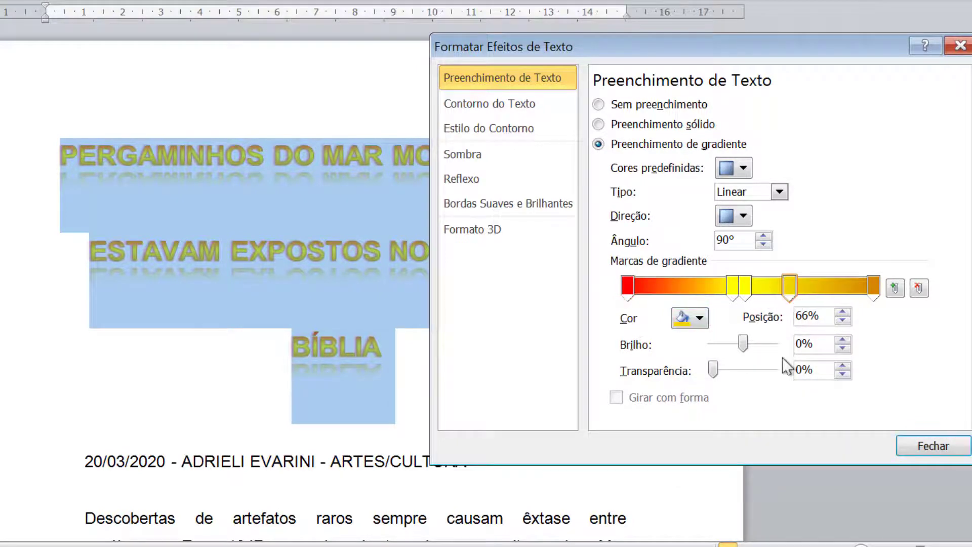
{"action": "left_click", "coordinate": [700, 319]}
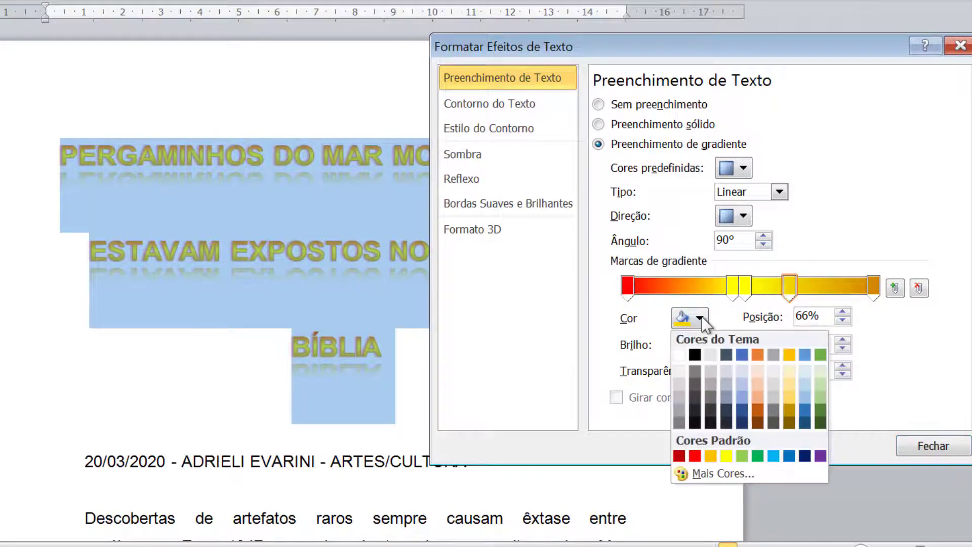
{"action": "left_click", "coordinate": [775, 455]}
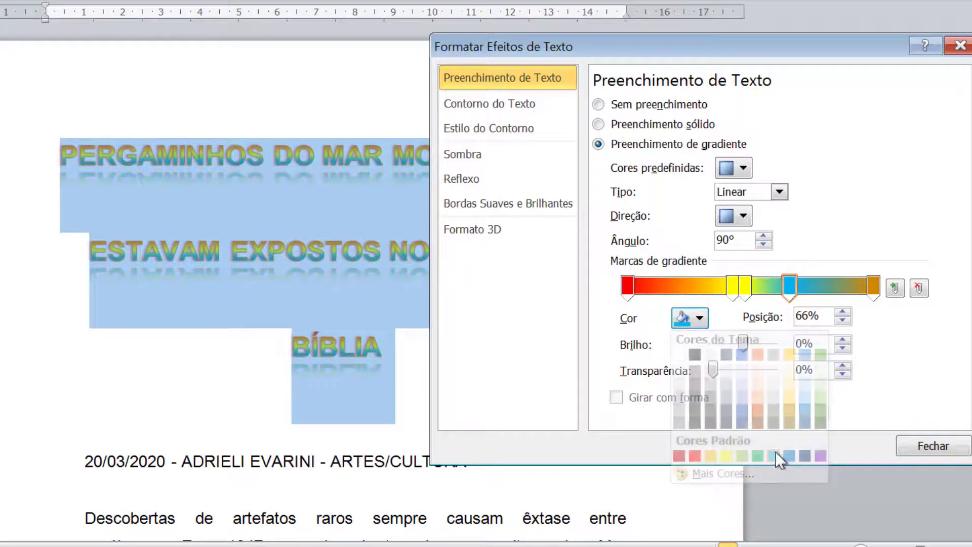
Colour the title gradient's final stop at 100% theme green and set its brightness to -5%.
{"action": "left_click", "coordinate": [733, 287]}
{"action": "left_click", "coordinate": [748, 296]}
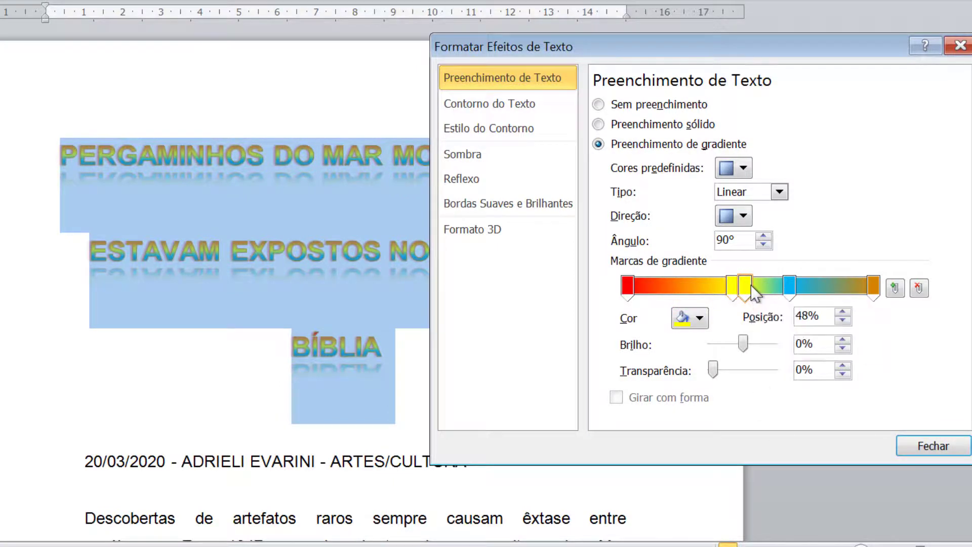
{"action": "left_click", "coordinate": [871, 285]}
{"action": "left_click", "coordinate": [700, 318]}
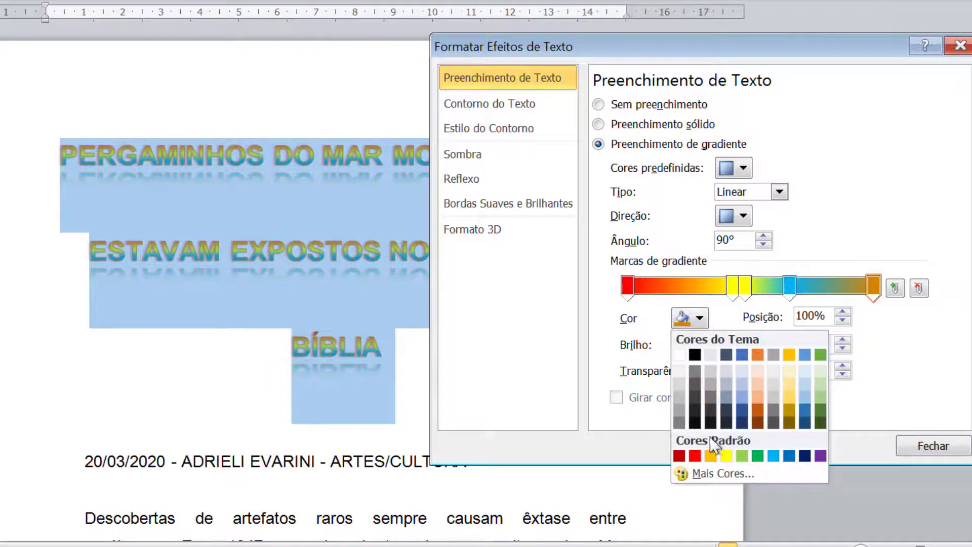
{"action": "left_click", "coordinate": [821, 354]}
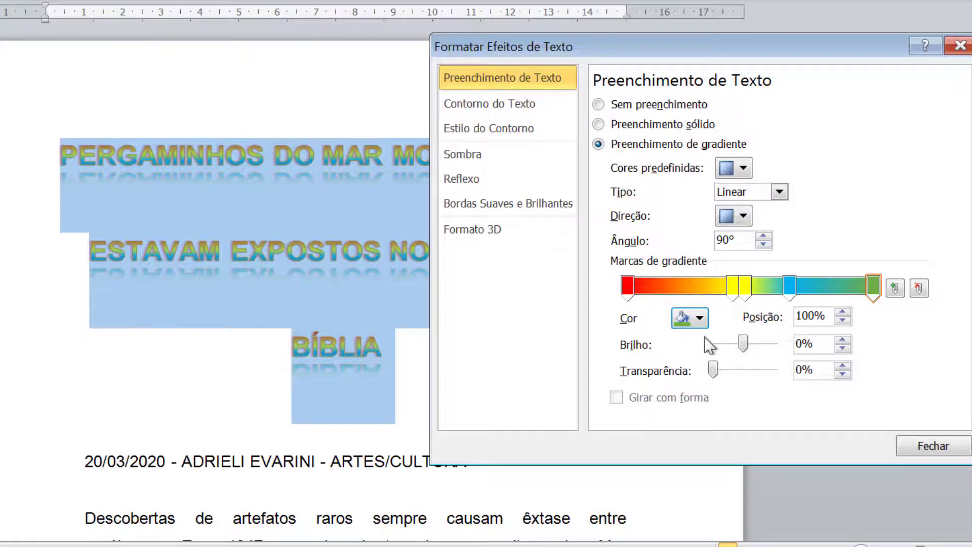
{"action": "mouse_move", "coordinate": [749, 350]}
{"action": "left_mouse_down"}
{"action": "mouse_move", "coordinate": [735, 348]}
{"action": "mouse_move", "coordinate": [758, 347]}
{"action": "mouse_move", "coordinate": [742, 342]}
{"action": "left_mouse_up"}
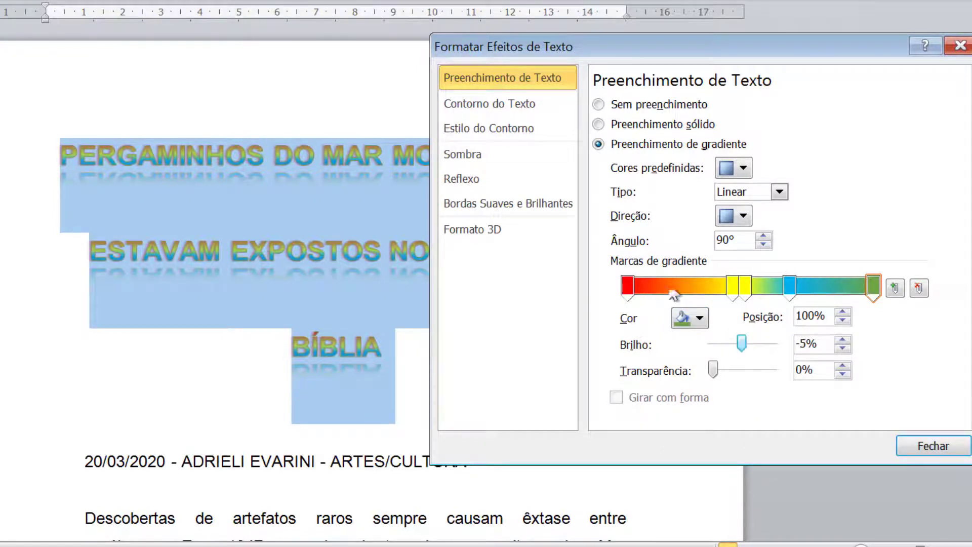
Try a white outline on the title text, switch it to no line, and close the text effects settings.
{"action": "left_click", "coordinate": [501, 107]}
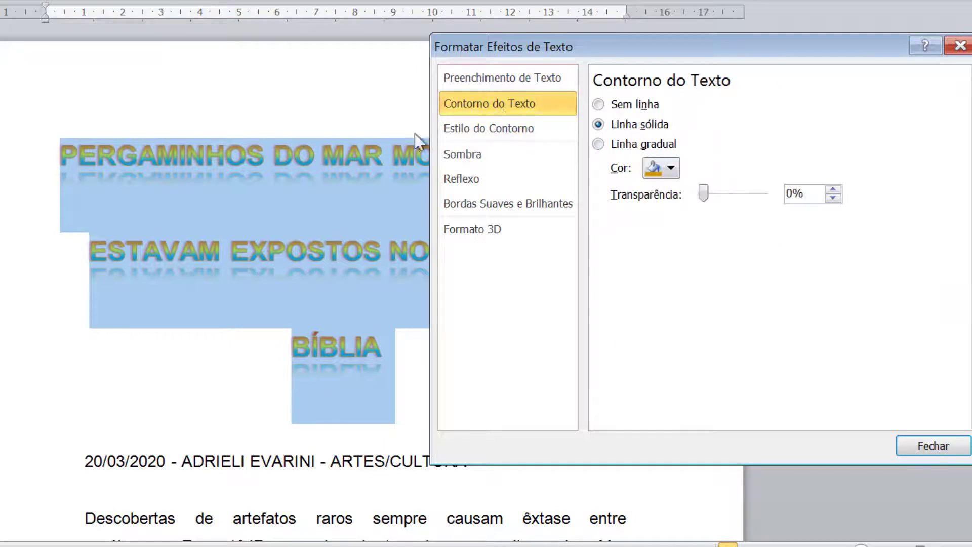
{"action": "left_click", "coordinate": [664, 168]}
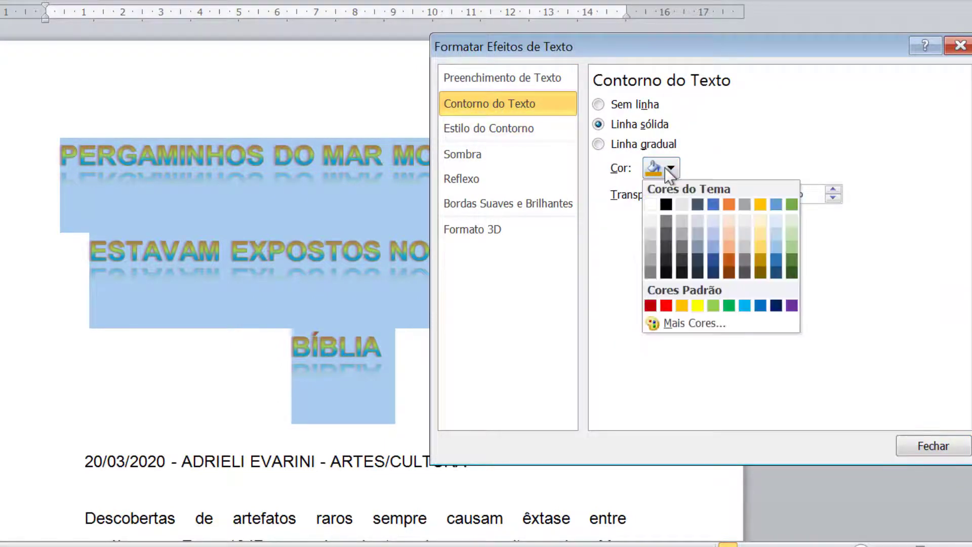
{"action": "left_click", "coordinate": [649, 205]}
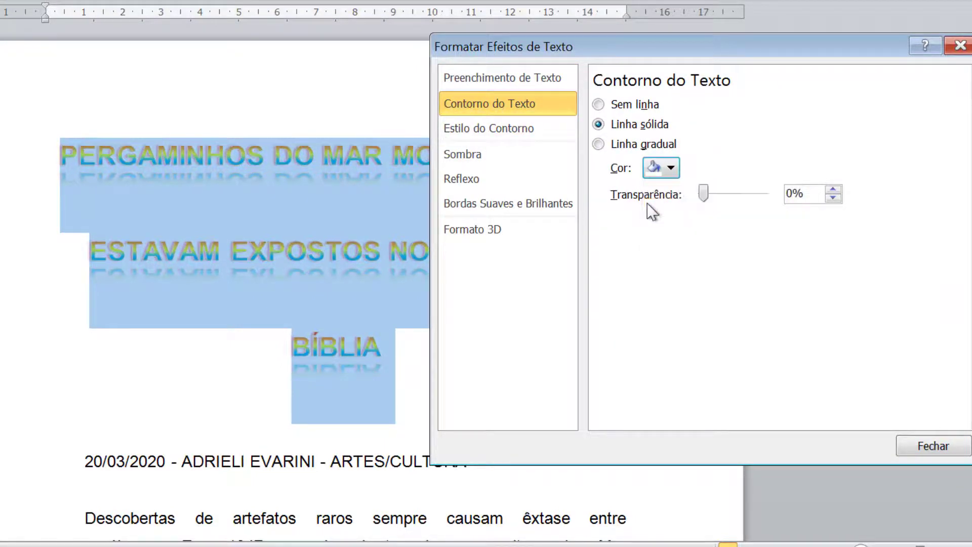
{"action": "left_click", "coordinate": [598, 105]}
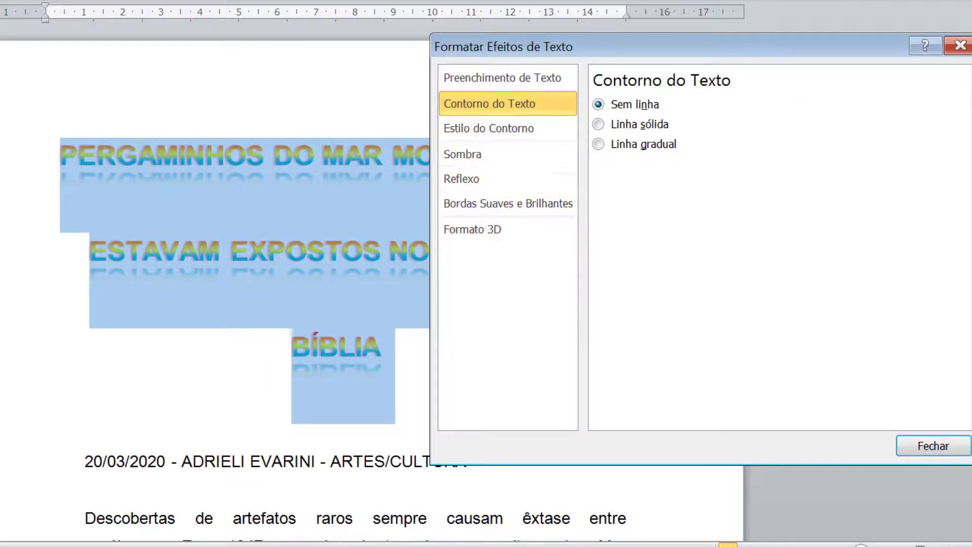
{"action": "left_click", "coordinate": [933, 445]}
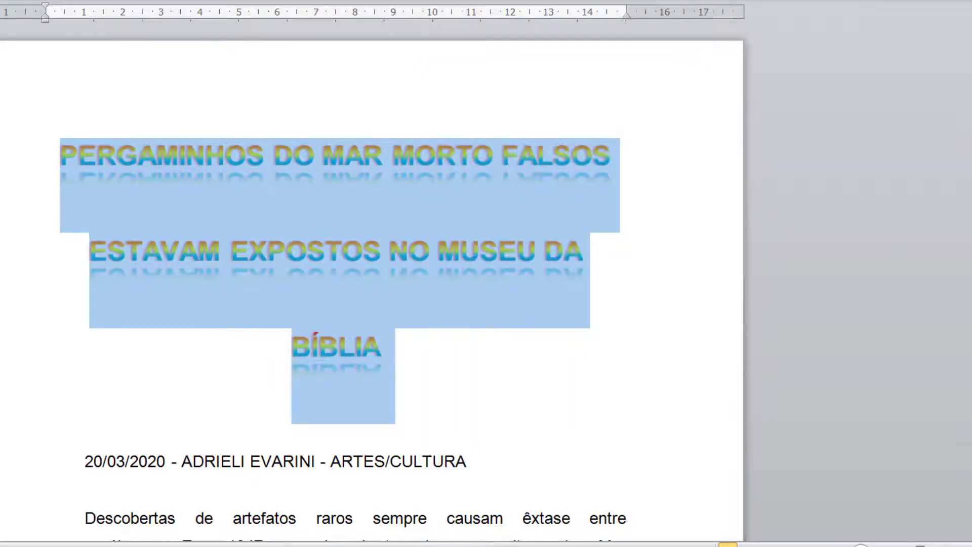
{"action": "left_click", "coordinate": [467, 311]}
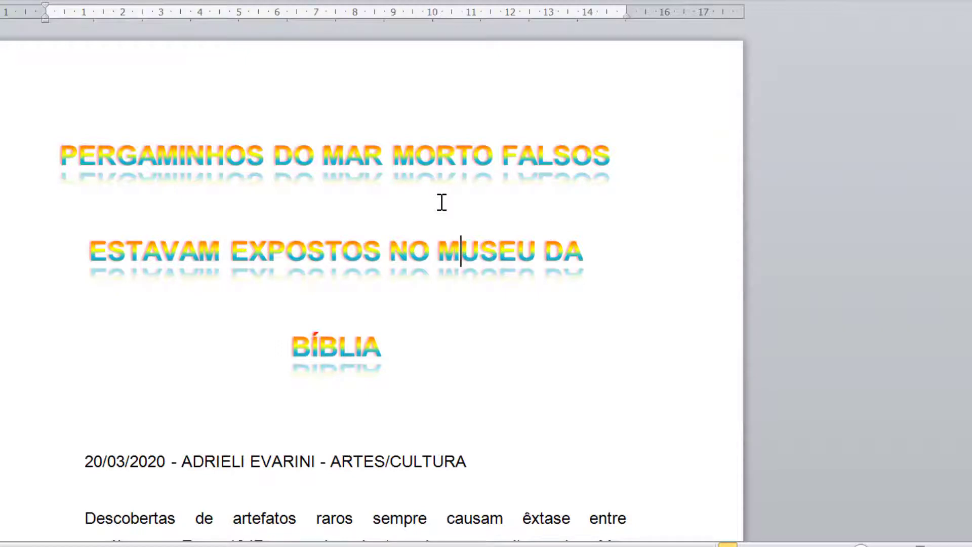
Select the whole title and apply the blue fill text effect with a glow.
{"action": "scroll", "coordinate": [434, 337], "scroll_direction": "down", "scroll_amount": 2}
{"action": "left_click", "coordinate": [456, 306]}
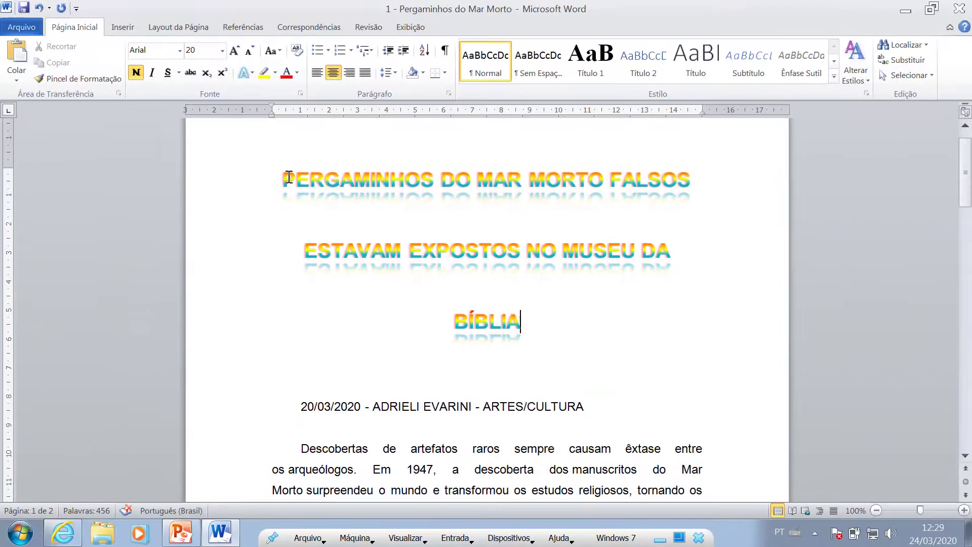
{"action": "left_click_drag", "start_coordinate": [78, 111], "coordinate": [372, 249]}
{"action": "left_click_drag", "start_coordinate": [505, 283], "coordinate": [528, 330]}
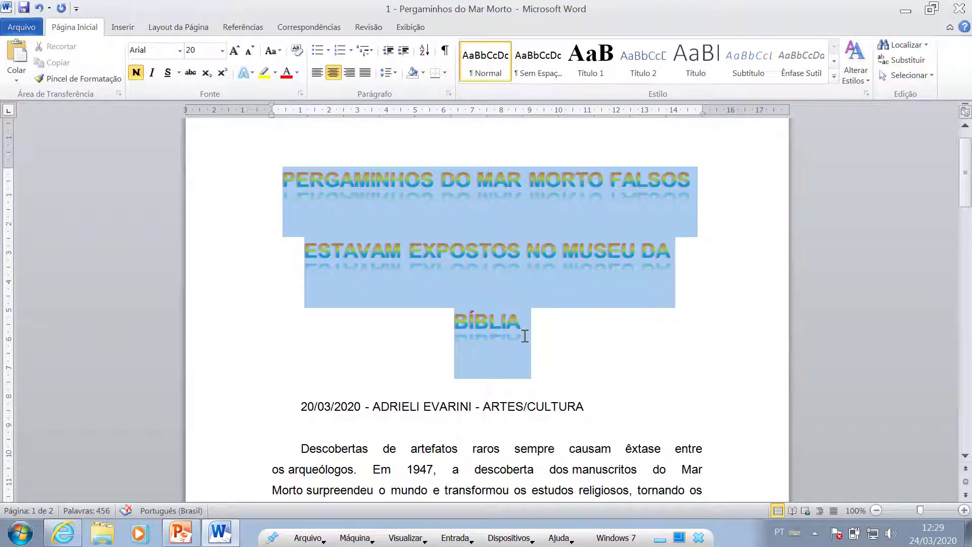
{"action": "left_click", "coordinate": [253, 73]}
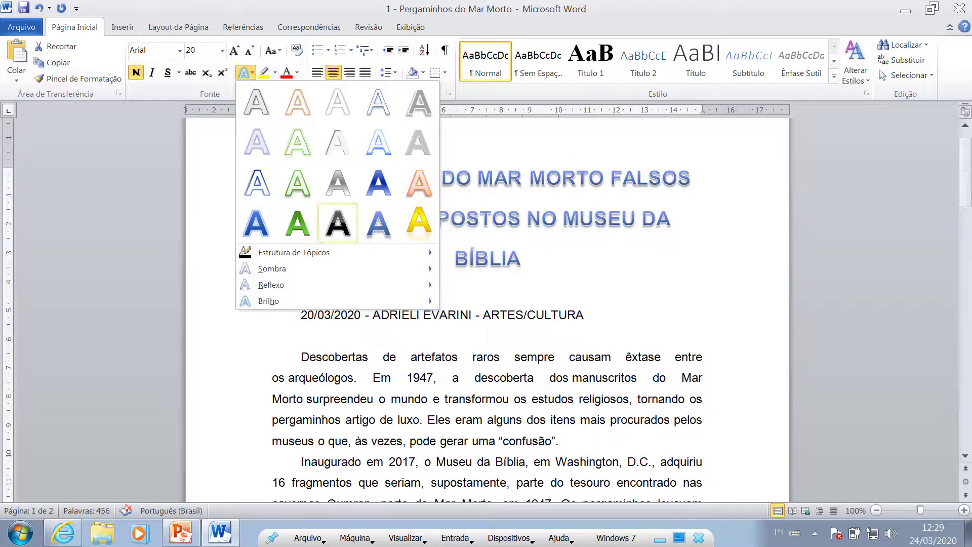
{"action": "left_click", "coordinate": [264, 227]}
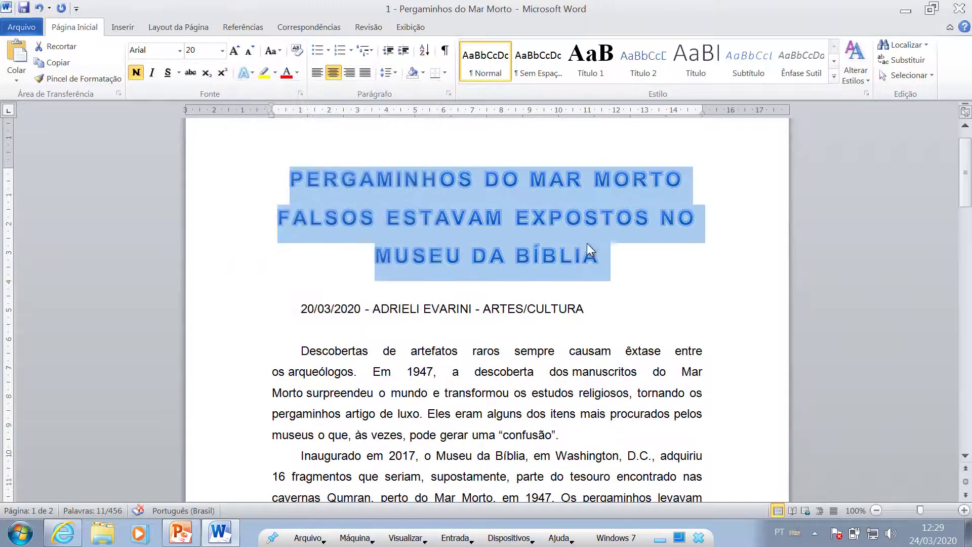
{"action": "left_click", "coordinate": [653, 290]}
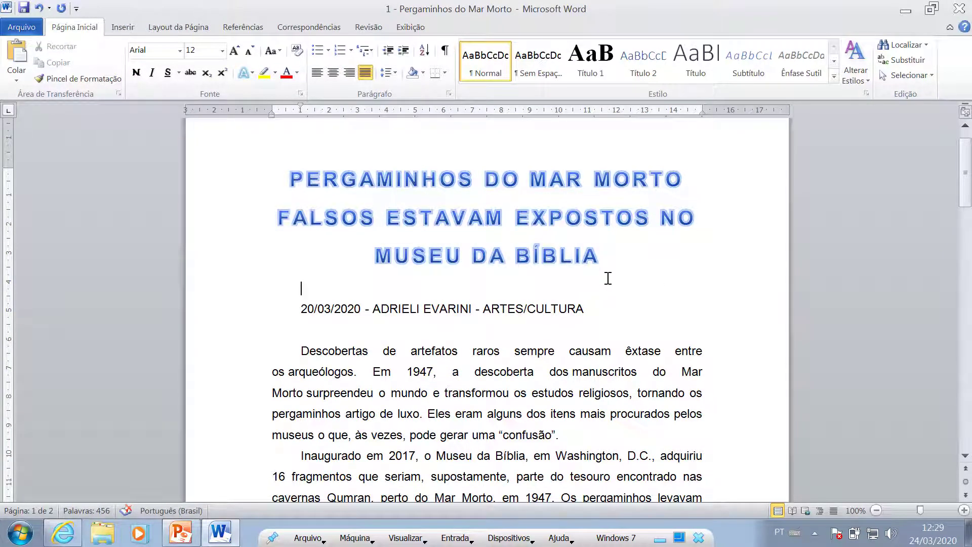
Clear all formatting from the title and set its font size to 20.
{"action": "left_click_drag", "start_coordinate": [603, 252], "coordinate": [315, 192]}
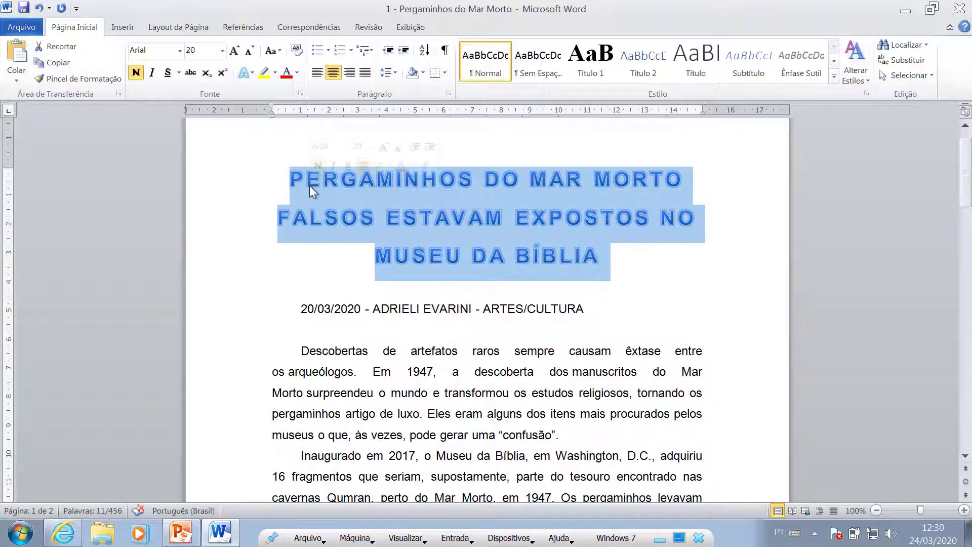
{"action": "left_click", "coordinate": [297, 52]}
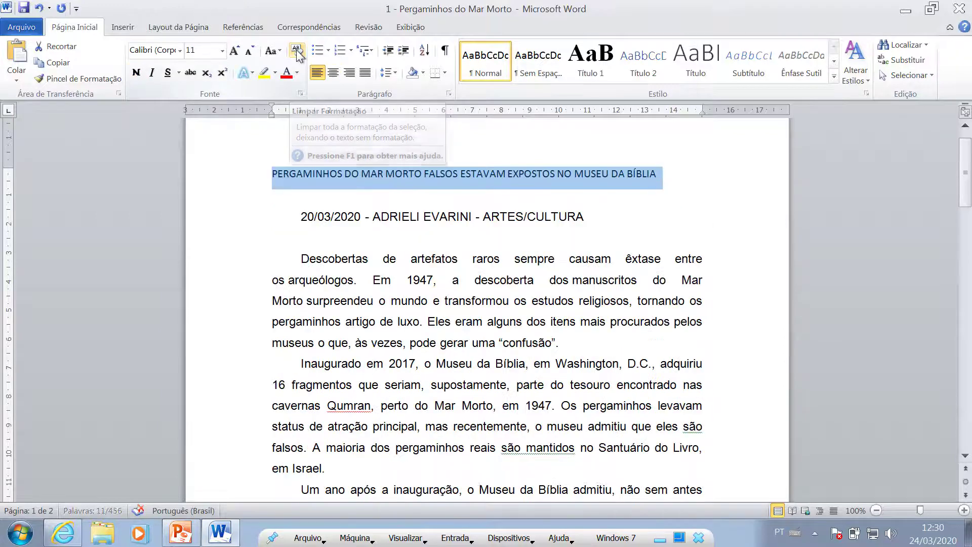
{"action": "left_click", "coordinate": [201, 51]}
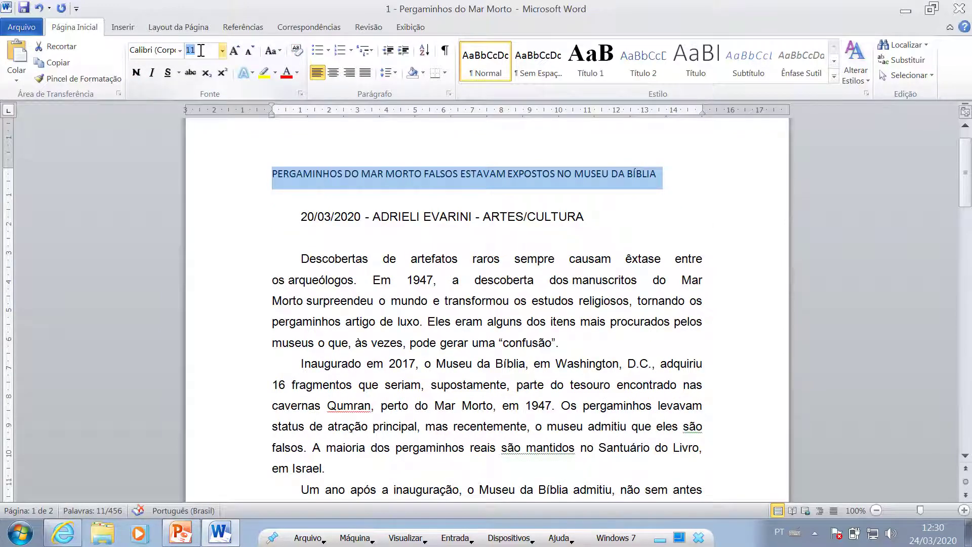
{"action": "type", "text": "20"}
{"action": "key", "text": "Return"}
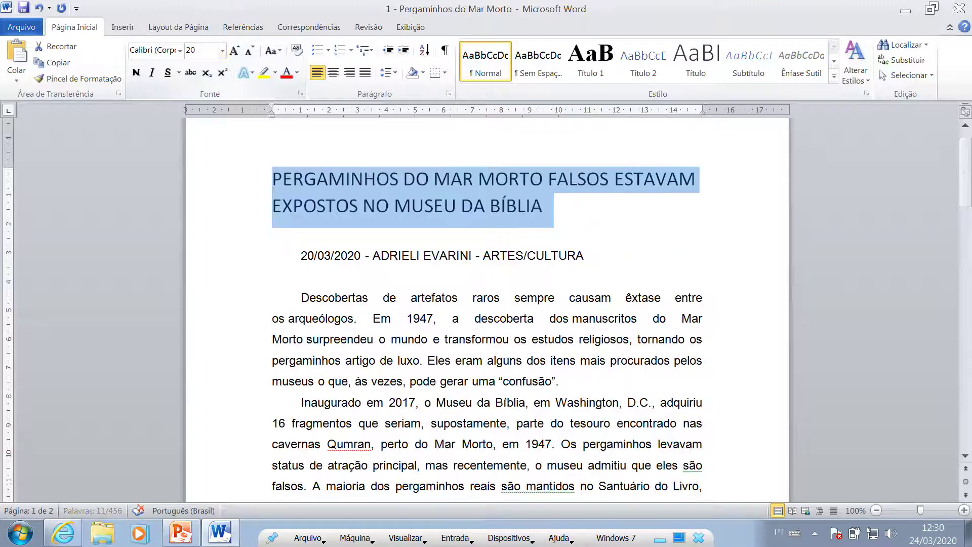
Try formatting the title in Arial with a red font colour and centred alignment.
{"action": "left_click", "coordinate": [178, 45]}
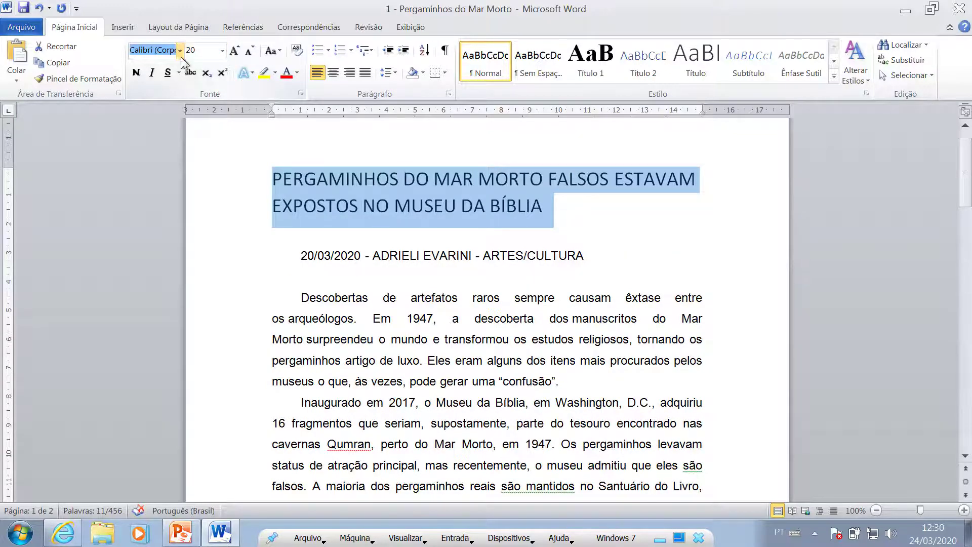
{"action": "left_click", "coordinate": [181, 57]}
{"action": "left_click", "coordinate": [175, 135]}
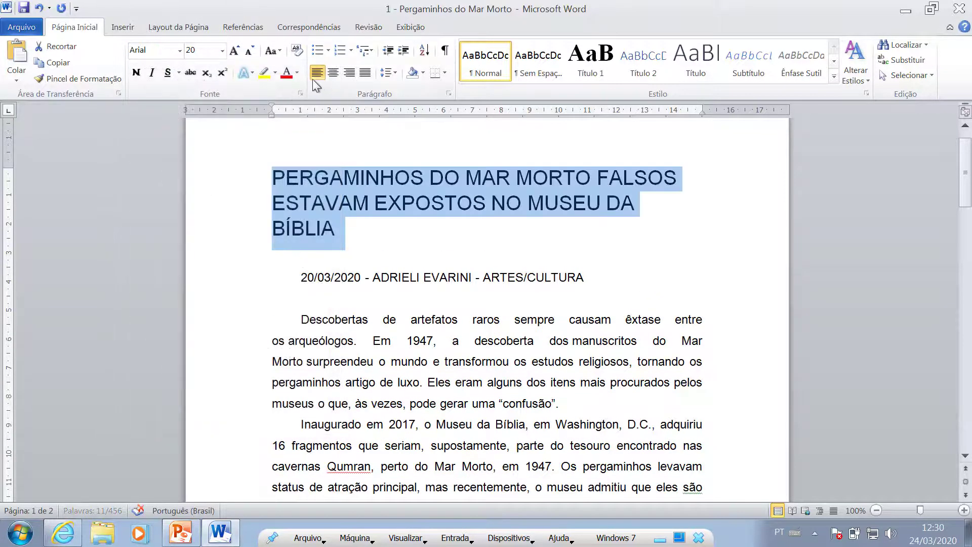
{"action": "left_click", "coordinate": [286, 73]}
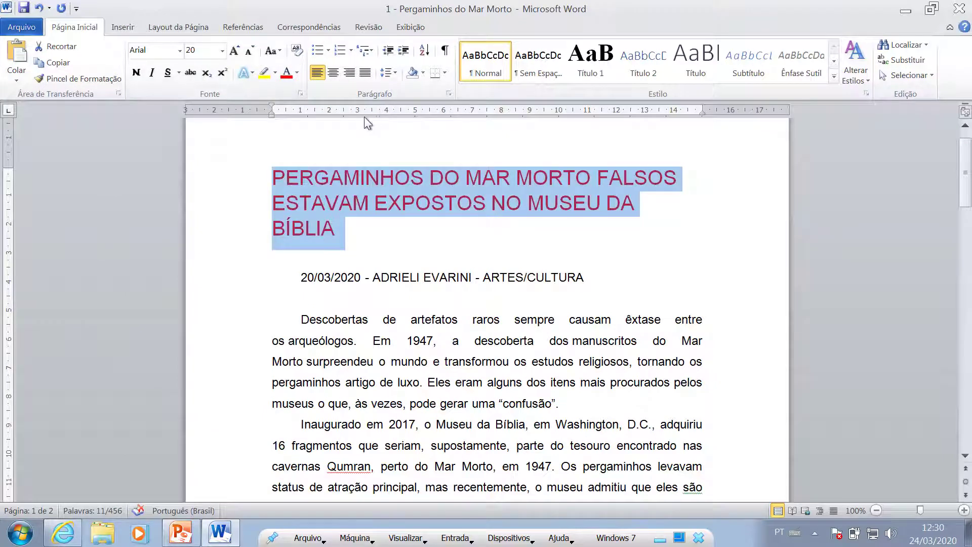
{"action": "key", "text": "ctrl+e"}
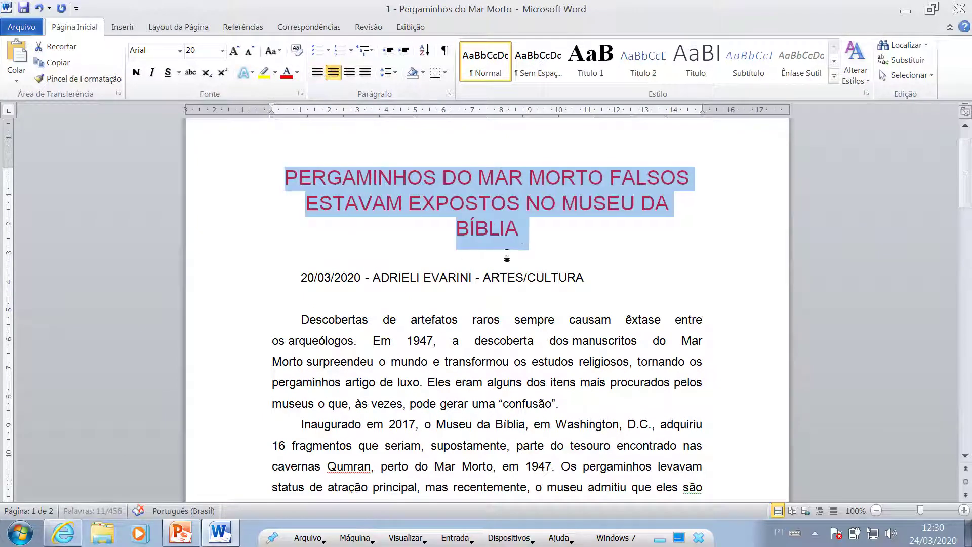
{"action": "left_click", "coordinate": [524, 233]}
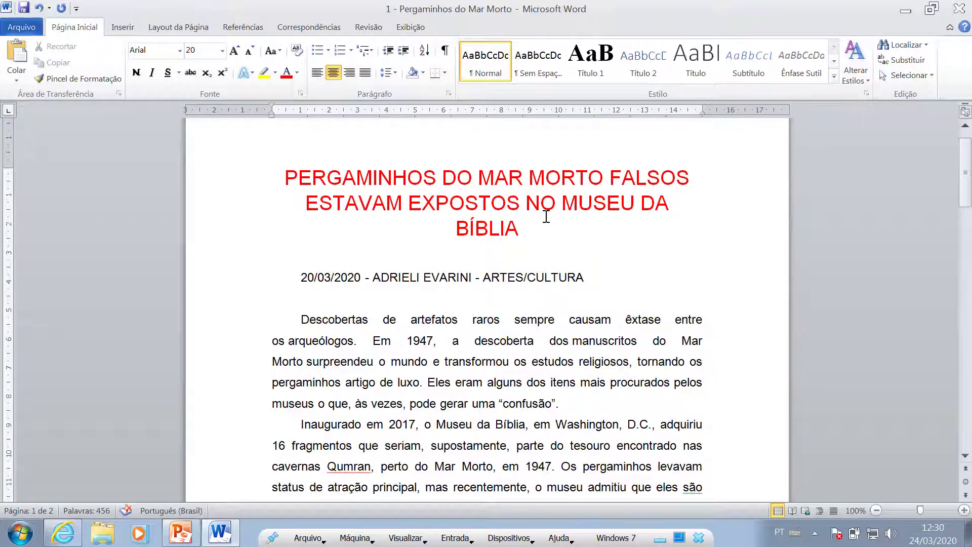
Undo the title's recent reformatting back to its multicolour gradient with reflection, and deselect the title.
{"action": "key", "text": "ctrl+z"}
{"action": "key", "text": "ctrl+z"}
{"action": "key", "text": "ctrl+z"}
{"action": "key", "text": "ctrl+z"}
{"action": "key", "text": "ctrl+z"}
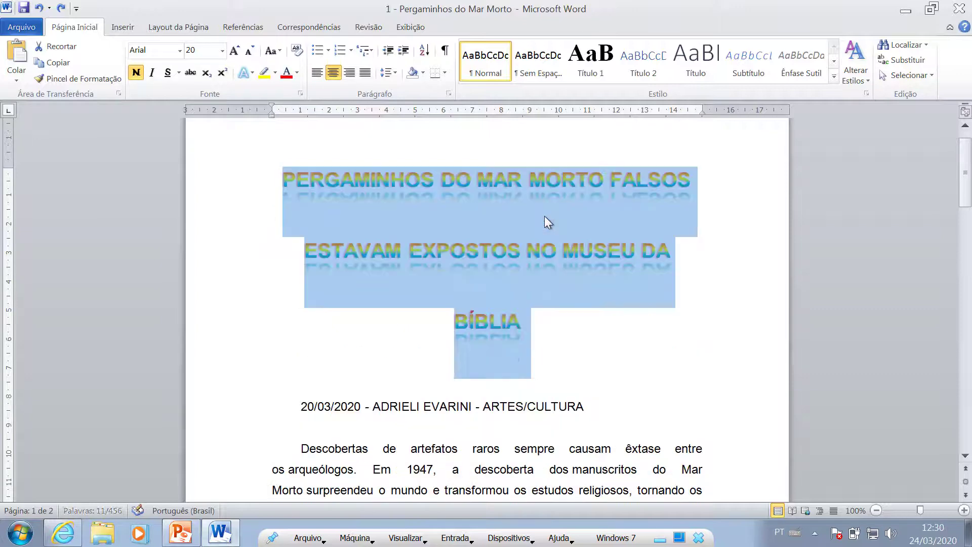
{"action": "left_click", "coordinate": [606, 294]}
{"action": "left_click", "coordinate": [584, 305]}
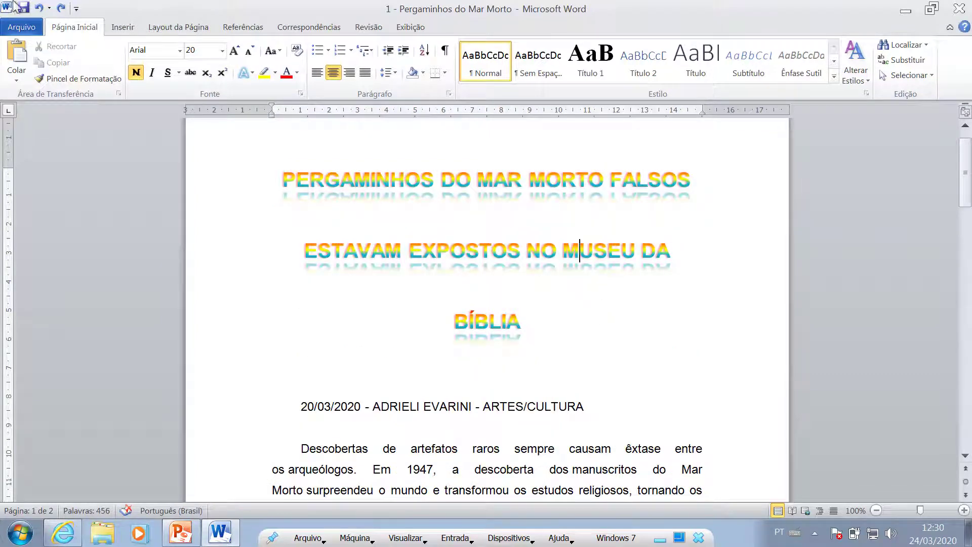
Right-align the date and author line below the title and make it italic.
{"action": "scroll", "coordinate": [680, 251], "scroll_direction": "down", "scroll_amount": 1}
{"action": "scroll", "coordinate": [680, 251], "scroll_direction": "down", "scroll_amount": 3}
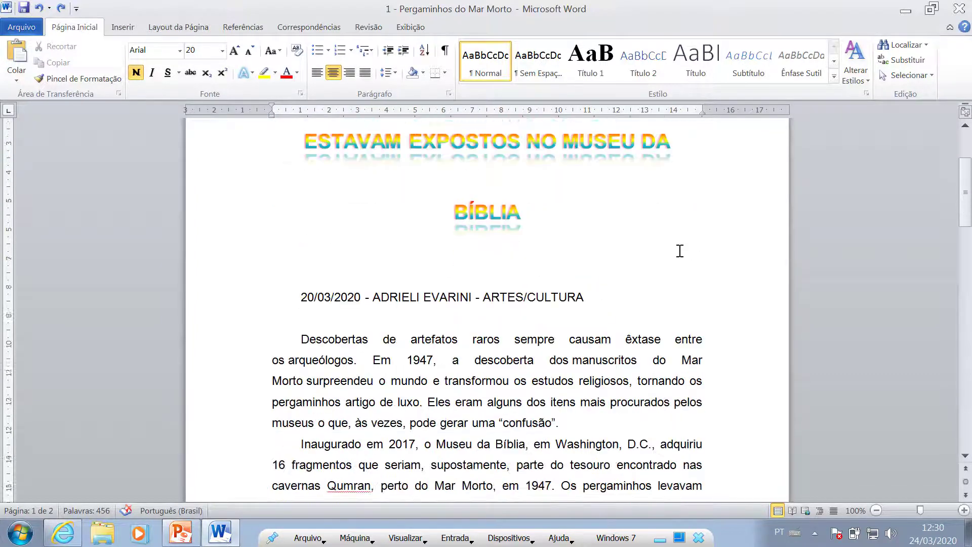
{"action": "left_click", "coordinate": [299, 261]}
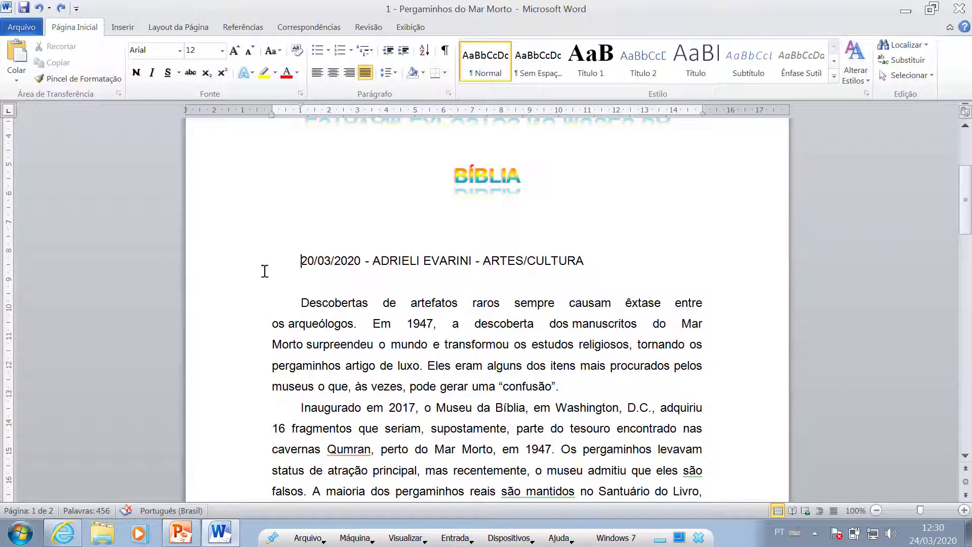
{"action": "left_click", "coordinate": [230, 266]}
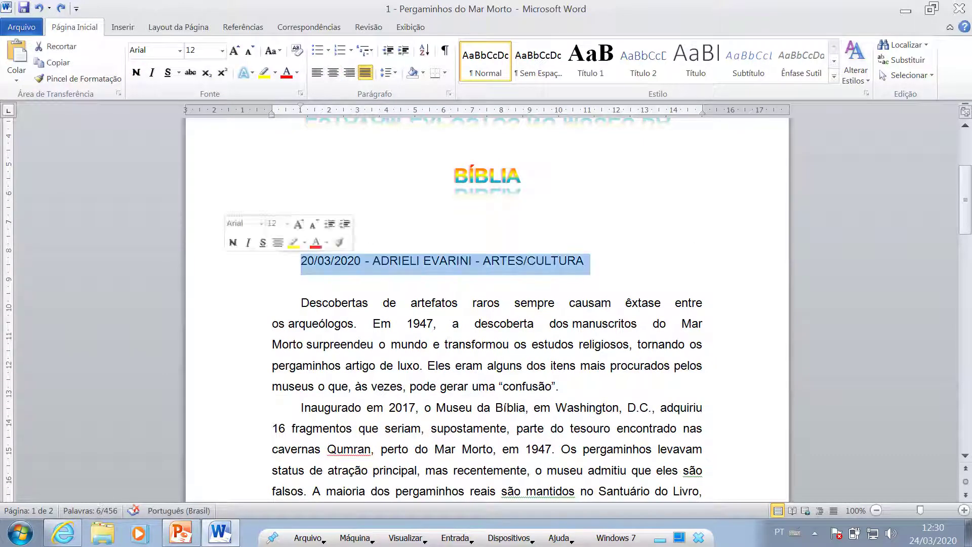
{"action": "left_click", "coordinate": [488, 260]}
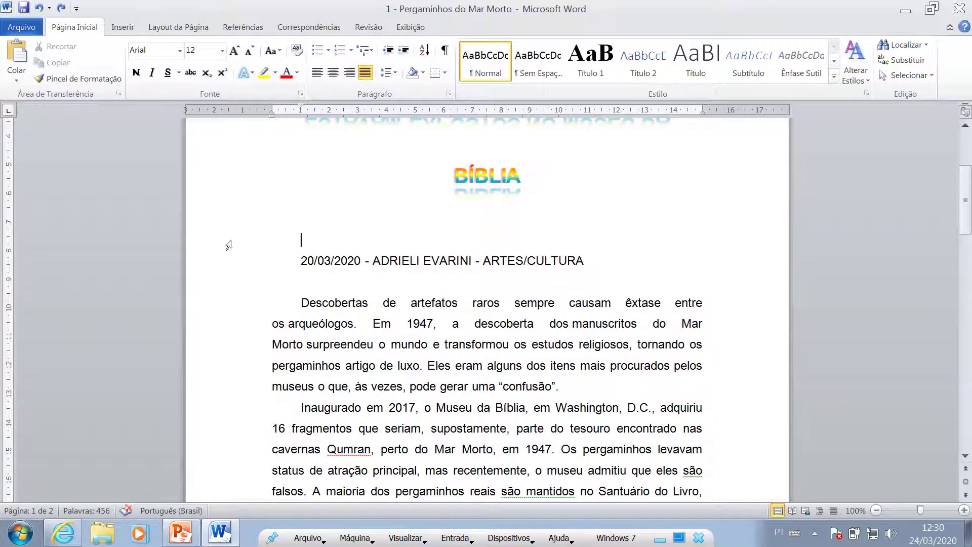
{"action": "left_click", "coordinate": [222, 270]}
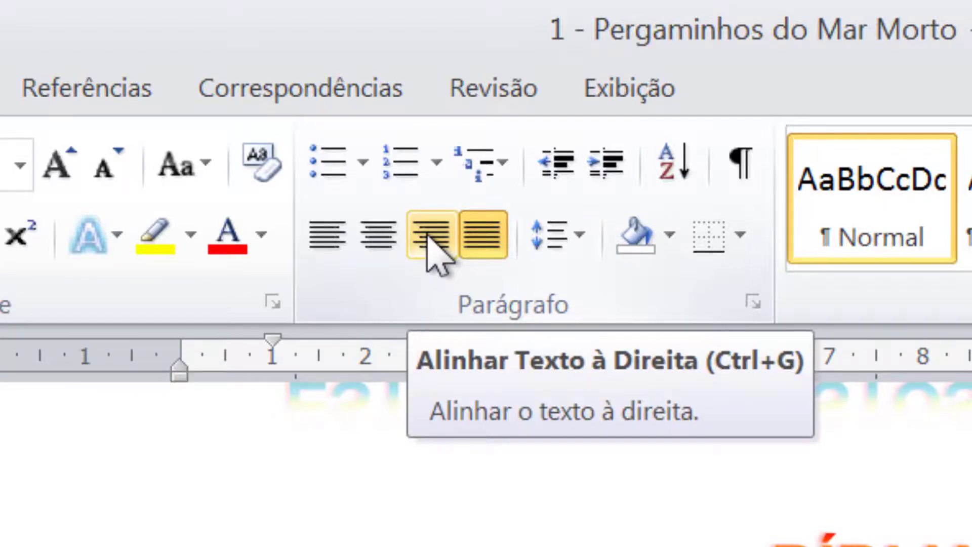
{"action": "left_click", "coordinate": [431, 238]}
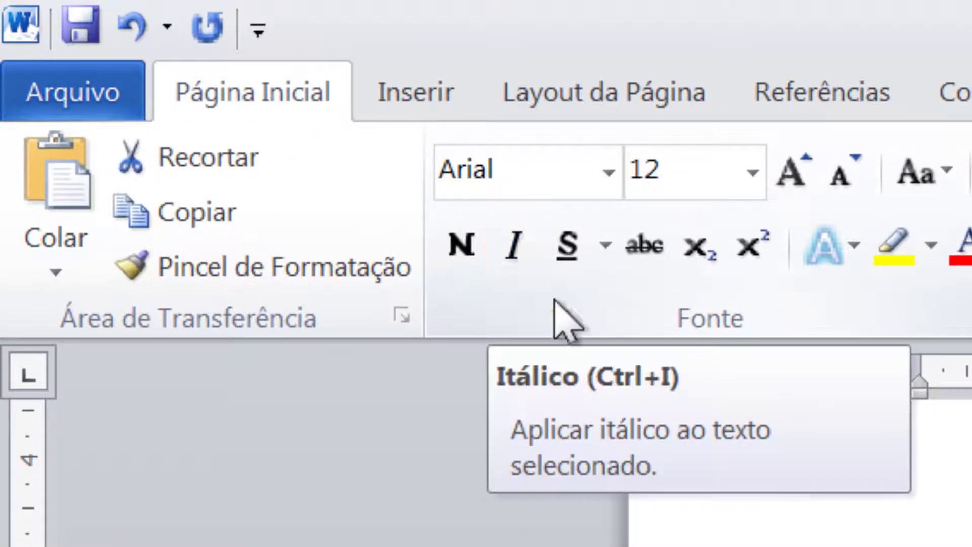
{"action": "left_click", "coordinate": [511, 258]}
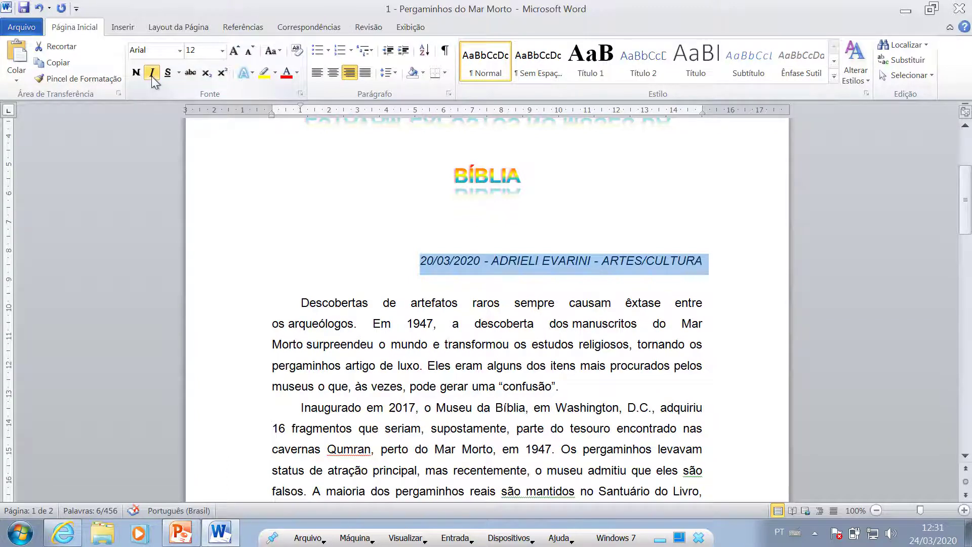
Colour the date and author line with the standard light blue and deselect it.
{"action": "left_click", "coordinate": [298, 74]}
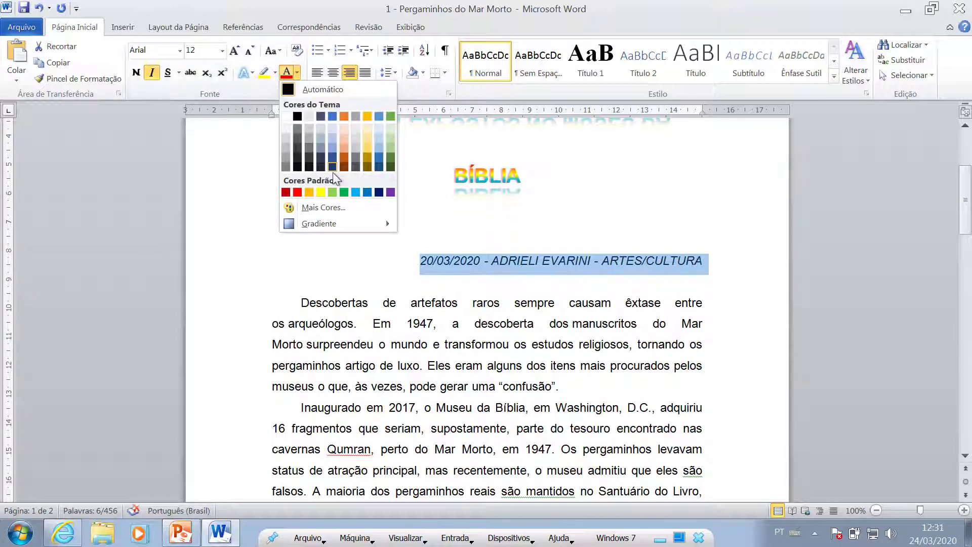
{"action": "left_click", "coordinate": [357, 192]}
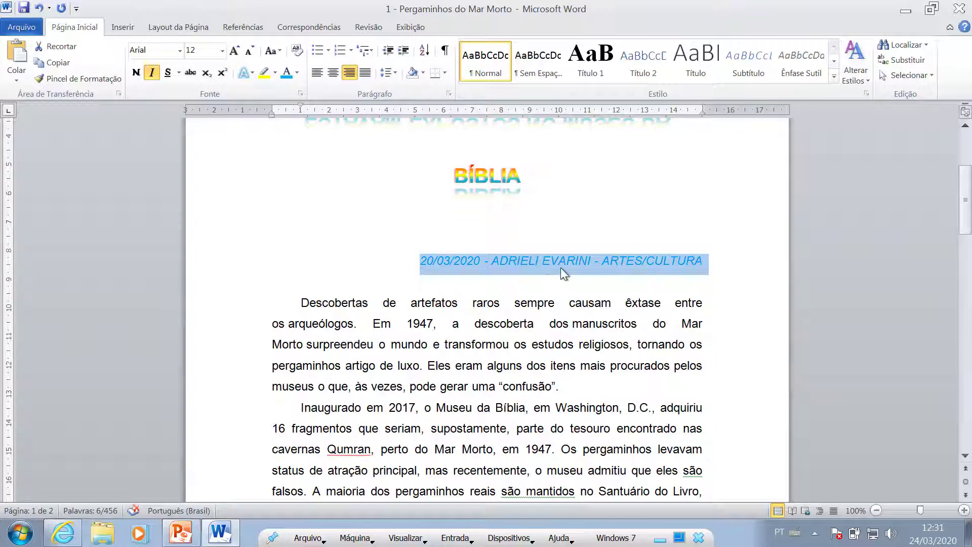
{"action": "left_click", "coordinate": [568, 302]}
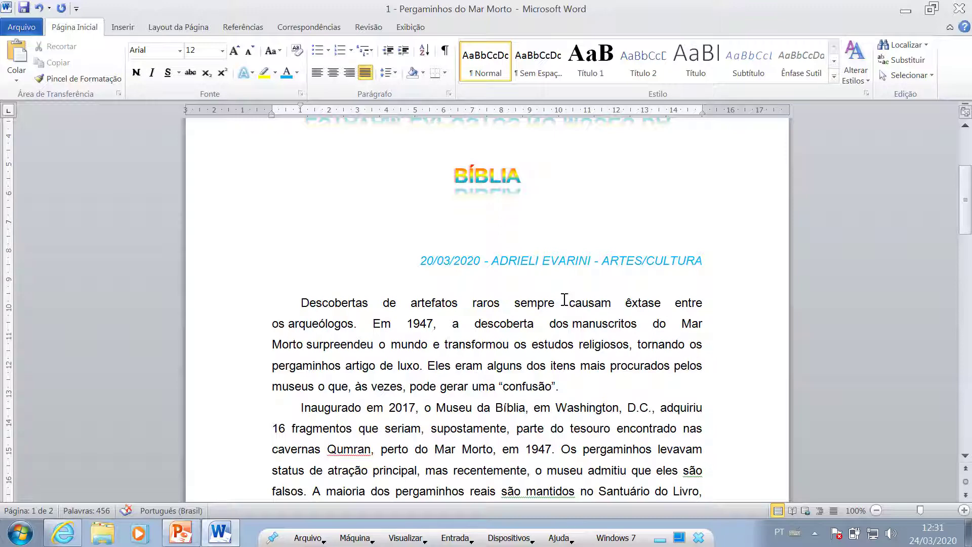
Make the "Museu da Bíblia" subheading at the end of page 1 bold, underlined and light blue.
{"action": "scroll", "coordinate": [485, 270], "scroll_direction": "up", "scroll_amount": 3}
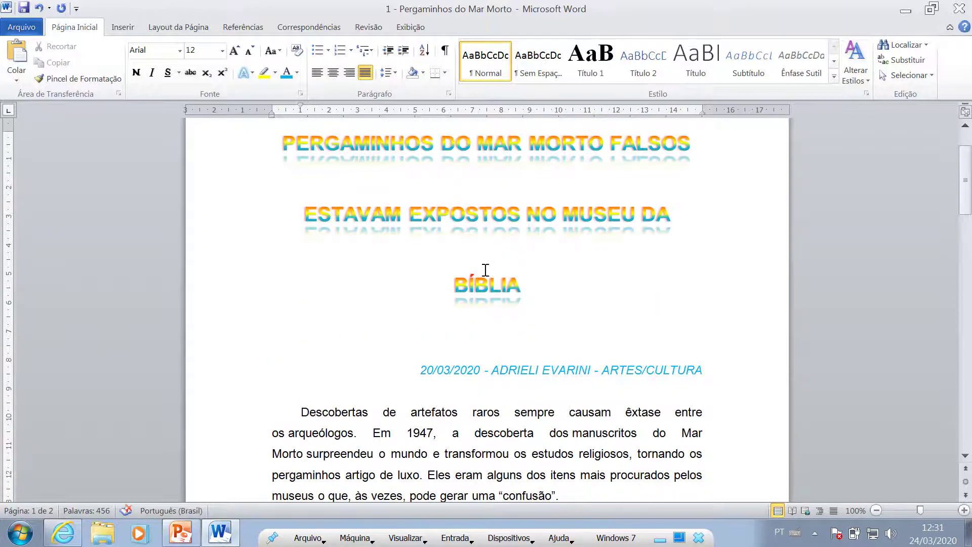
{"action": "scroll", "coordinate": [486, 270], "scroll_direction": "down", "scroll_amount": 8}
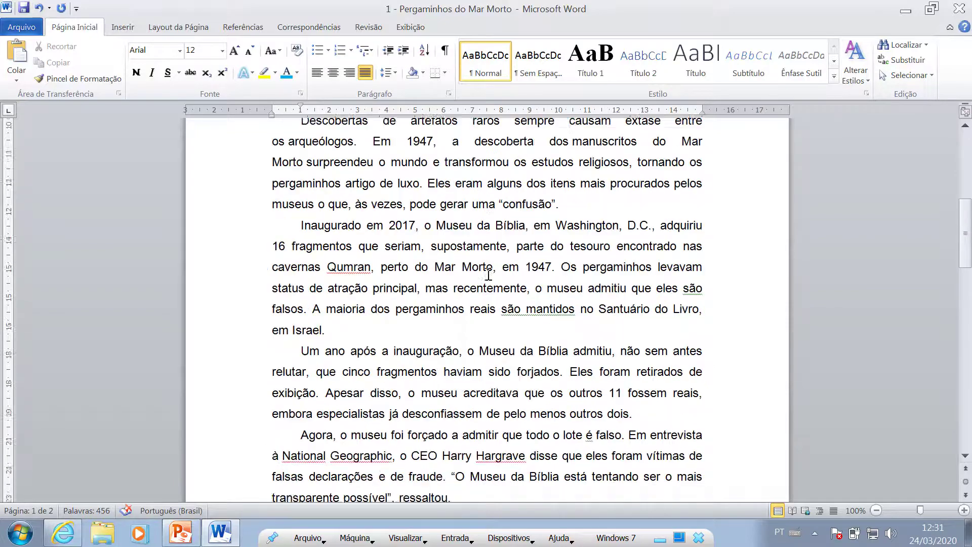
{"action": "scroll", "coordinate": [489, 275], "scroll_direction": "down", "scroll_amount": 8}
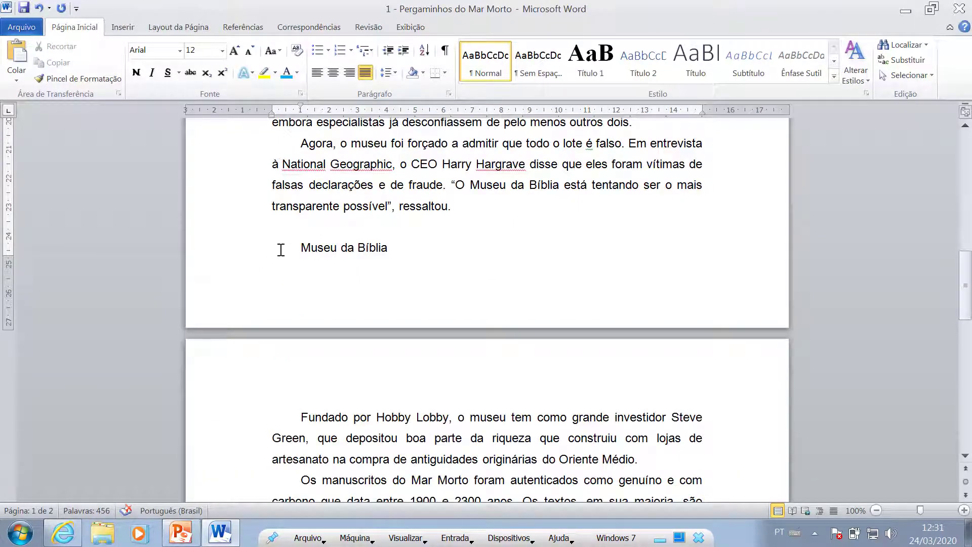
{"action": "left_click", "coordinate": [219, 253]}
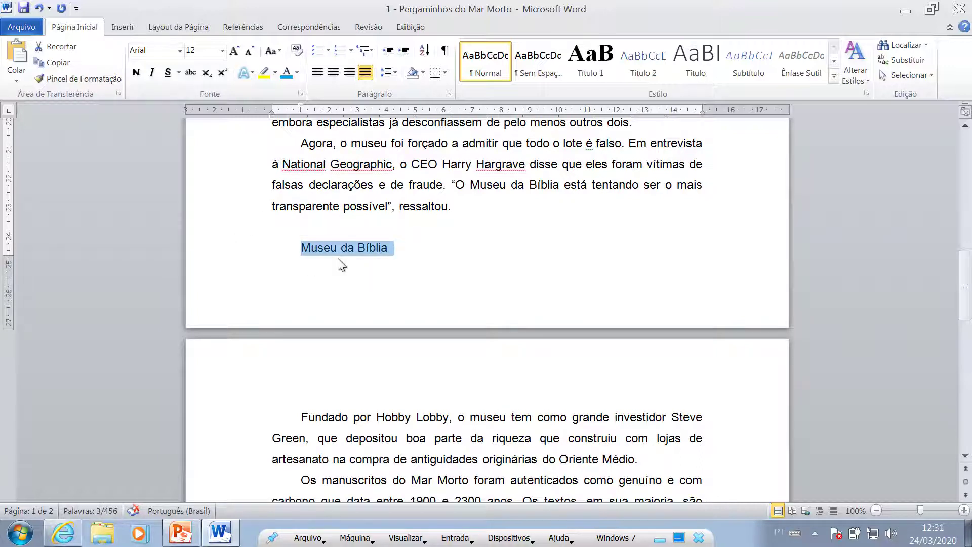
{"action": "key", "text": "ctrl+n"}
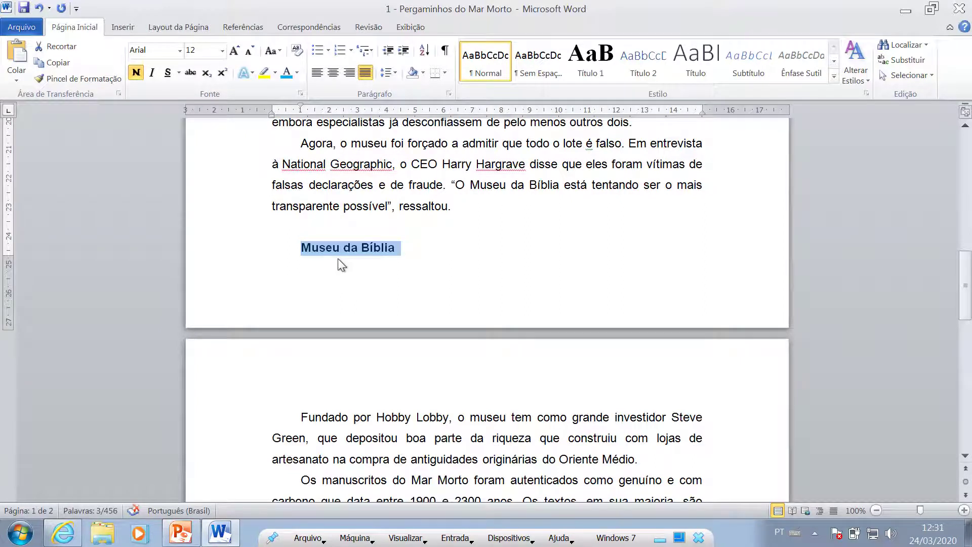
{"action": "key", "text": "ctrl+s"}
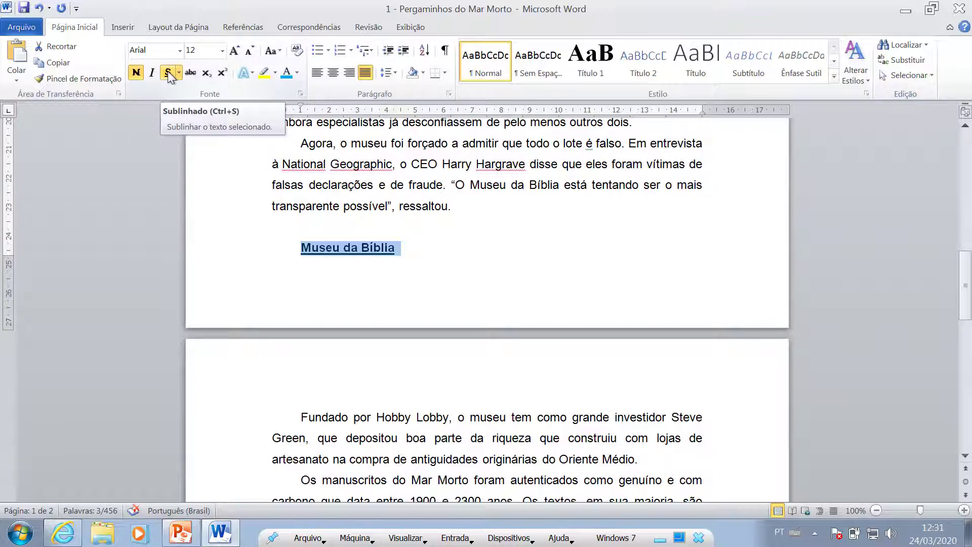
{"action": "left_click", "coordinate": [285, 73]}
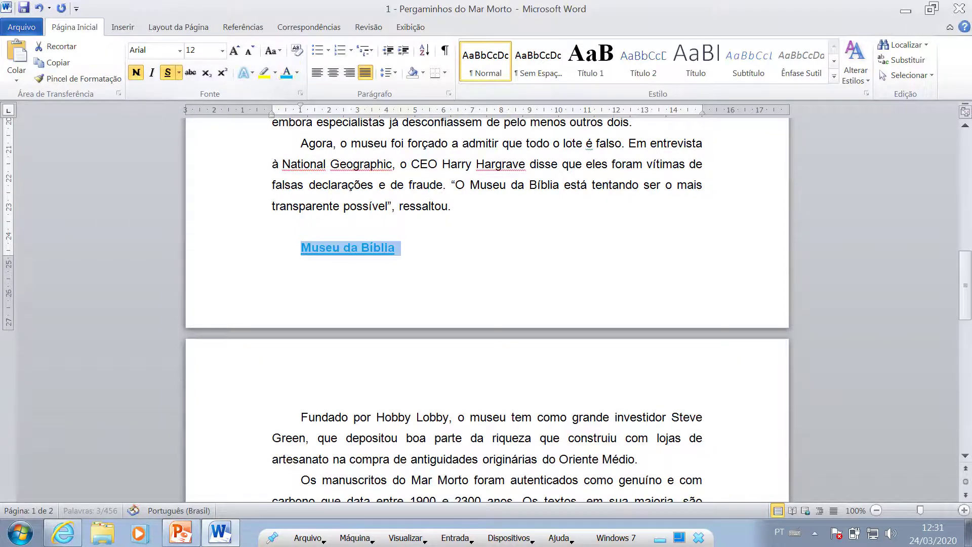
{"action": "left_click", "coordinate": [408, 251]}
Review the formatting of the title, byline, subheading and body text across both pages of the document.
{"action": "scroll", "coordinate": [419, 243], "scroll_direction": "down", "scroll_amount": 3}
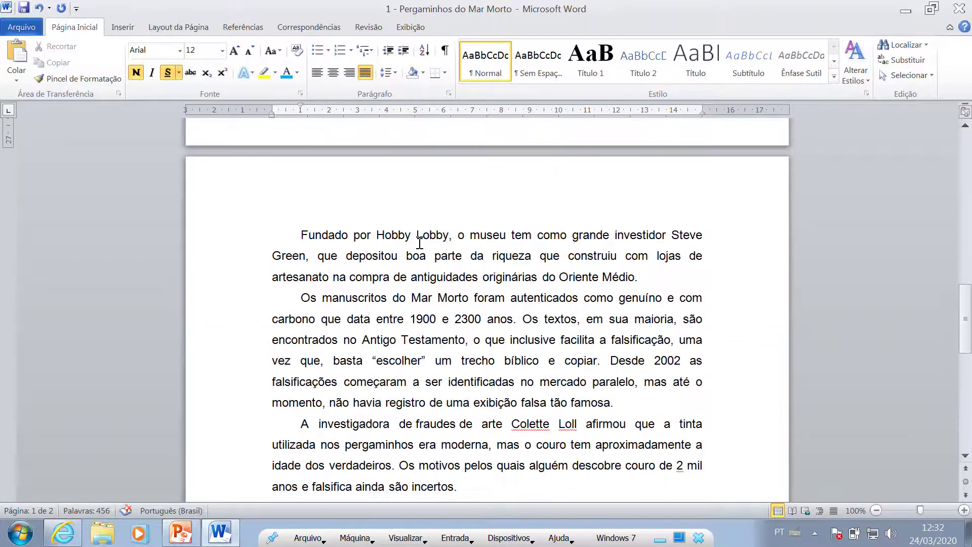
{"action": "scroll", "coordinate": [420, 243], "scroll_direction": "down", "scroll_amount": 9}
{"action": "scroll", "coordinate": [419, 244], "scroll_direction": "up", "scroll_amount": 12}
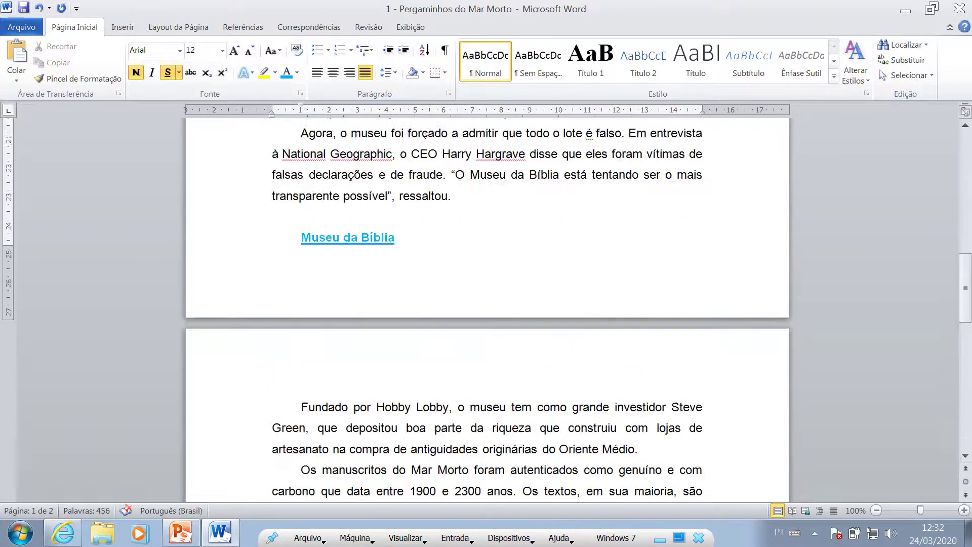
{"action": "scroll", "coordinate": [419, 249], "scroll_direction": "up", "scroll_amount": 8}
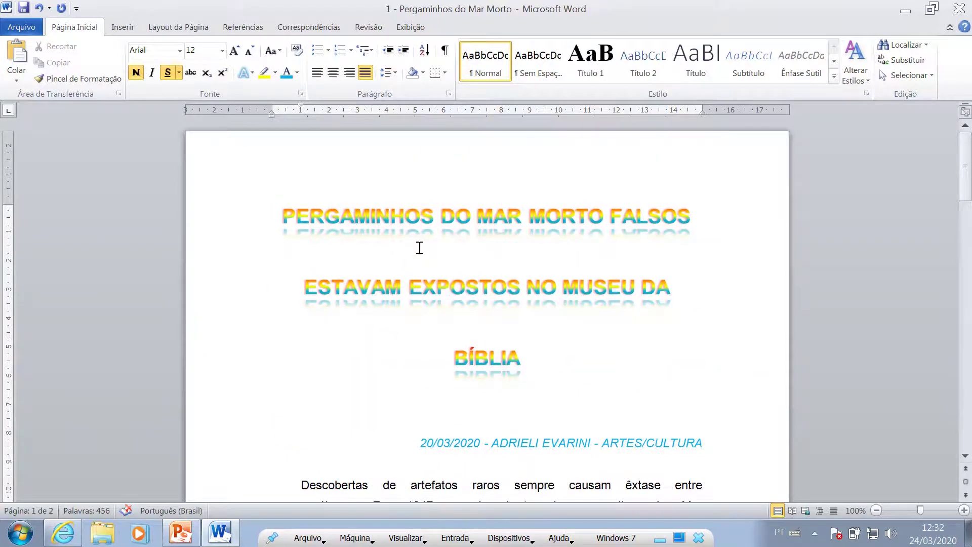
{"action": "scroll", "coordinate": [420, 249], "scroll_direction": "down", "scroll_amount": 3}
{"action": "scroll", "coordinate": [420, 248], "scroll_direction": "up", "scroll_amount": 3}
{"action": "scroll", "coordinate": [419, 248], "scroll_direction": "down", "scroll_amount": 1}
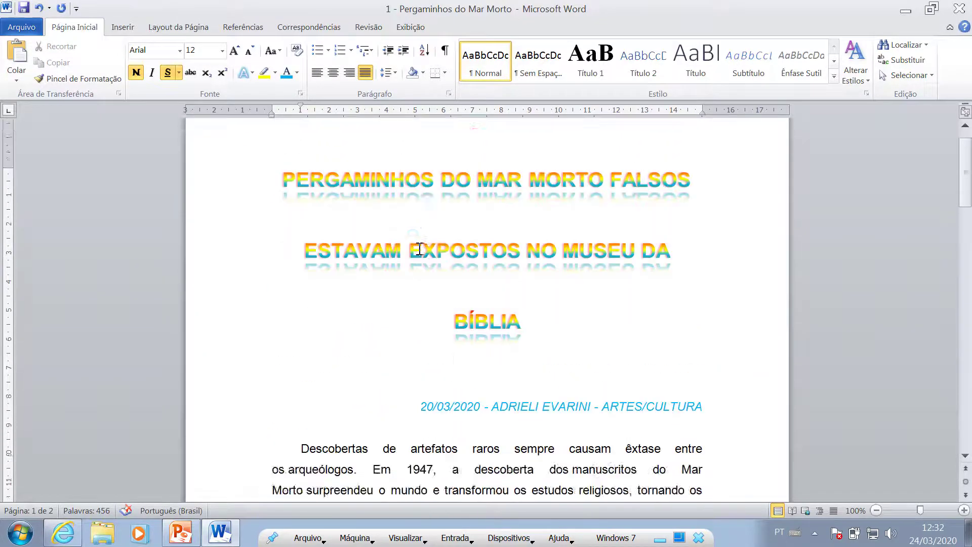
{"action": "scroll", "coordinate": [420, 248], "scroll_direction": "down", "scroll_amount": 20}
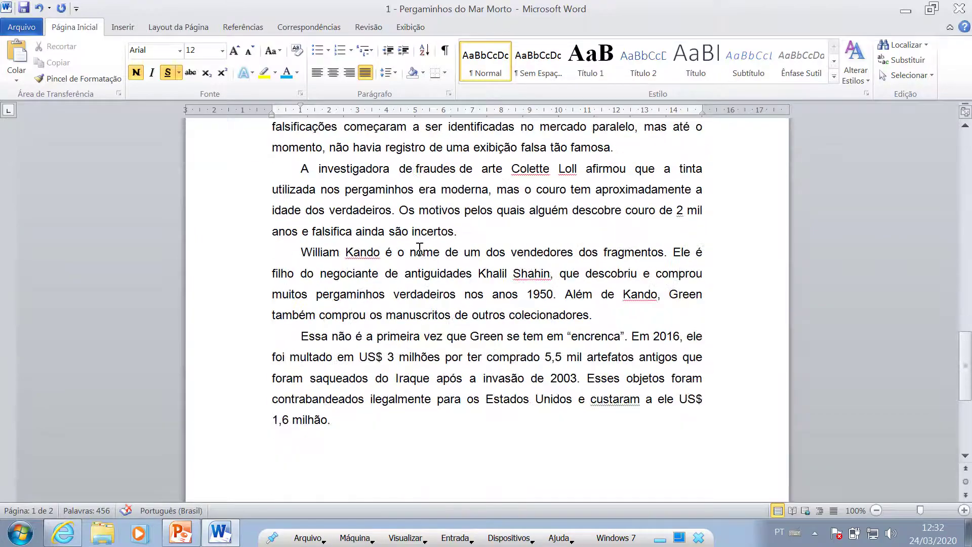
{"action": "scroll", "coordinate": [420, 248], "scroll_direction": "down", "scroll_amount": 7}
{"action": "scroll", "coordinate": [420, 248], "scroll_direction": "up", "scroll_amount": 20}
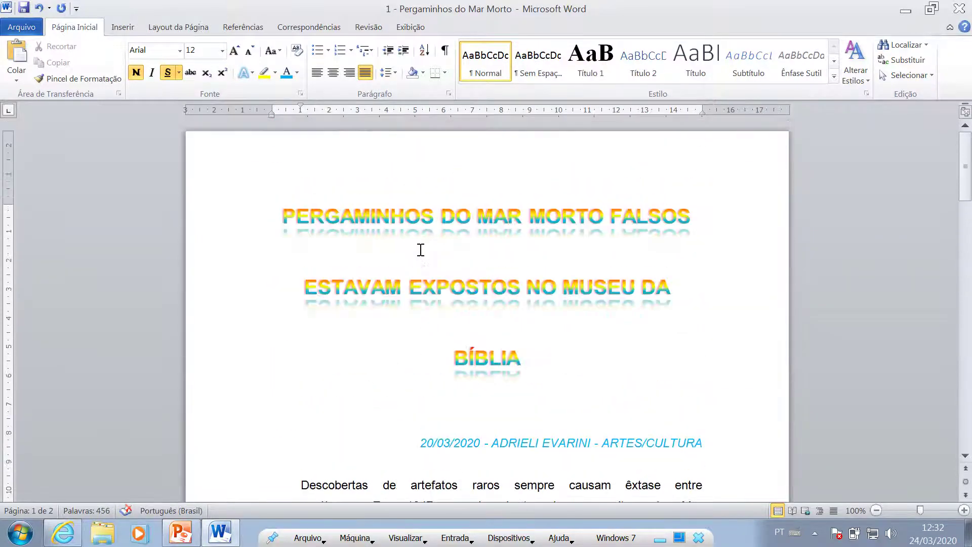
Insert a blank line above the title and set its alignment to justified.
{"action": "left_click", "coordinate": [273, 216]}
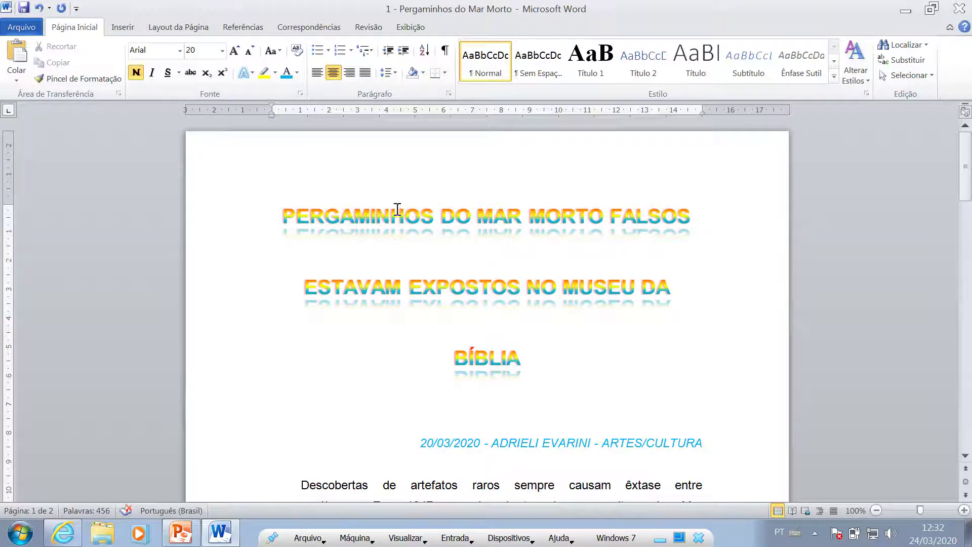
{"action": "key", "text": "Return"}
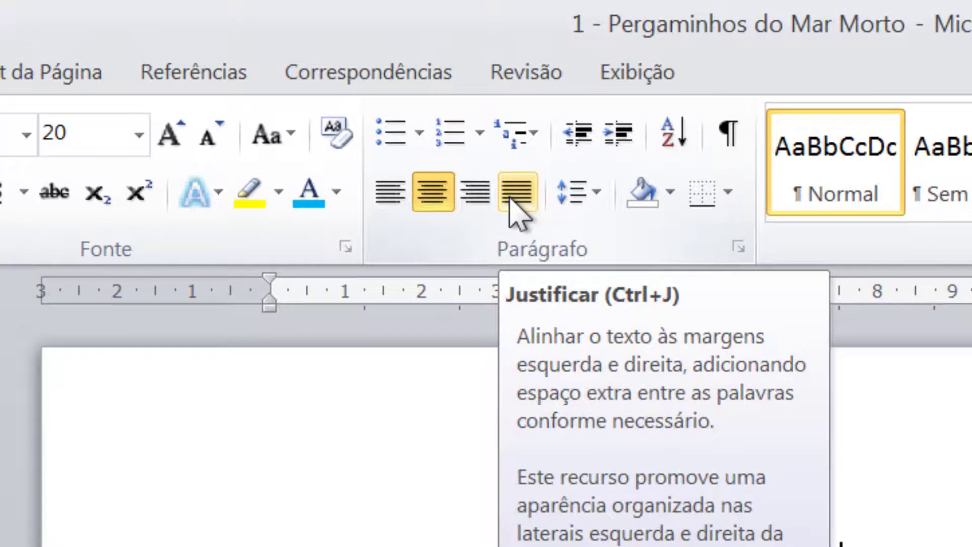
{"action": "left_click", "coordinate": [515, 206]}
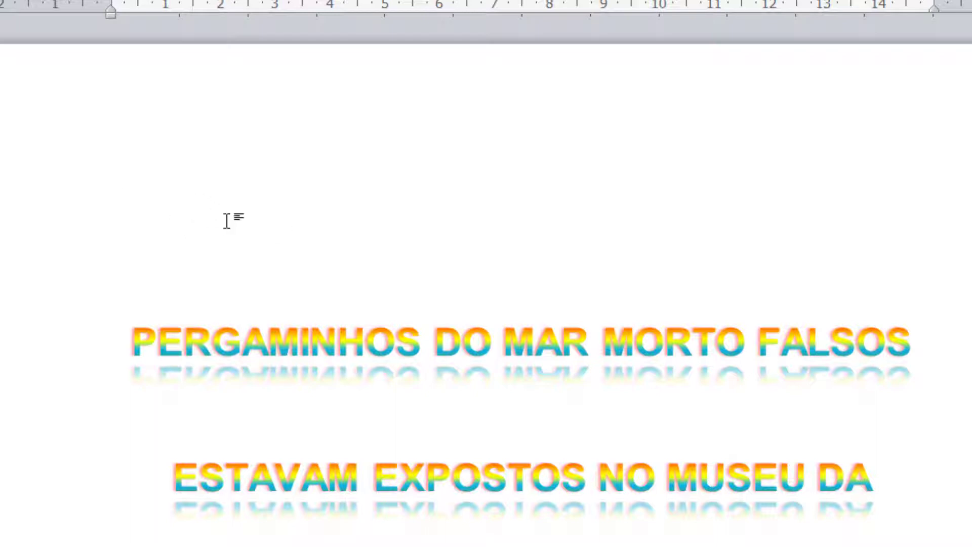
Try the test letters "JUUJ" on the blank line above the title and delete them.
{"action": "type", "text": "J"}
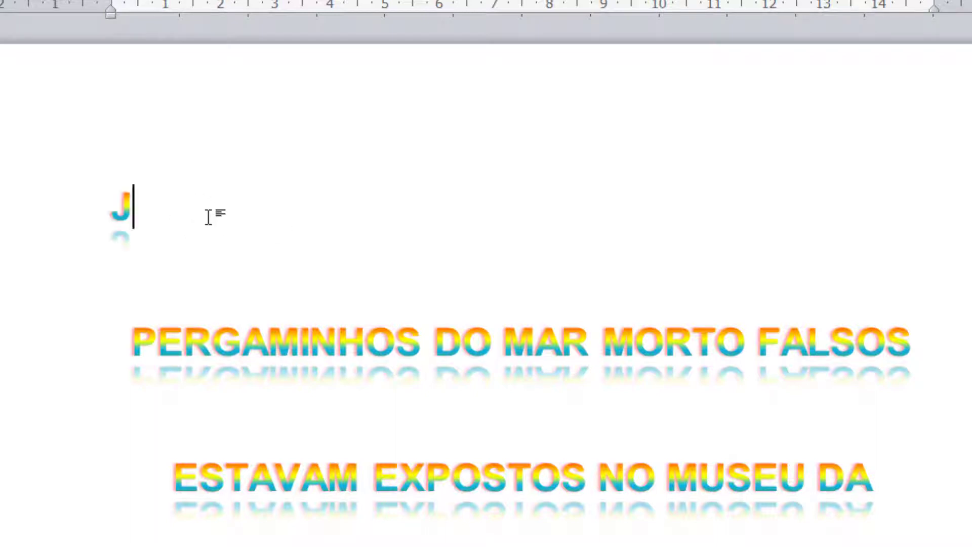
{"action": "type", "text": "UUJ"}
{"action": "key", "text": "BackSpace"}
{"action": "key", "text": "BackSpace"}
{"action": "key", "text": "BackSpace"}
{"action": "key", "text": "BackSpace"}
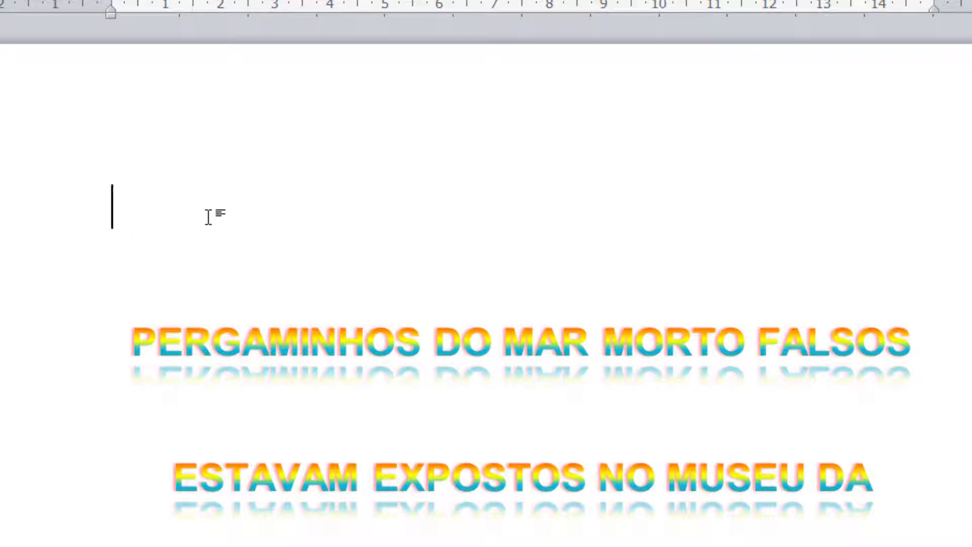
Enter "NOME:" followed by the student's first name on the blank line above the title.
{"action": "type", "text": "NOME"}
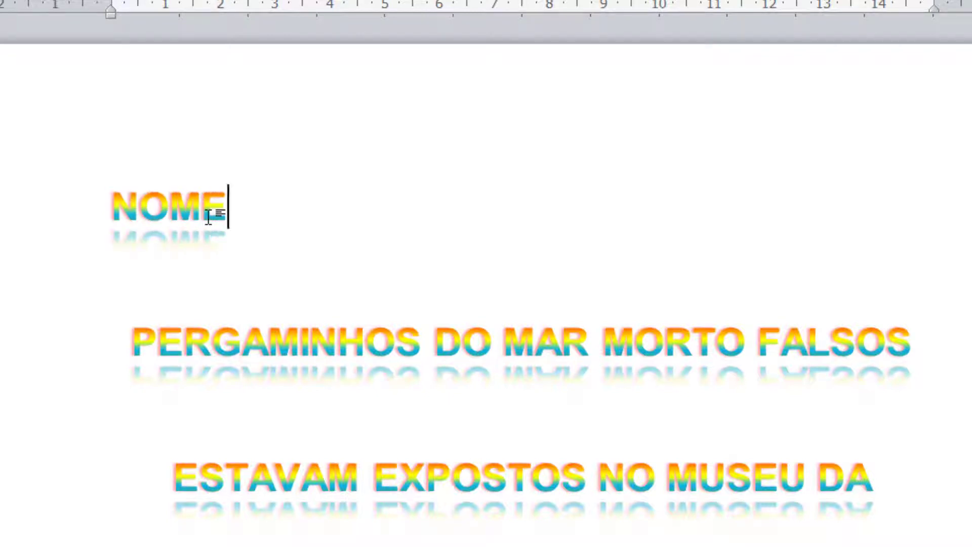
{"action": "type", "text": ": JU"}
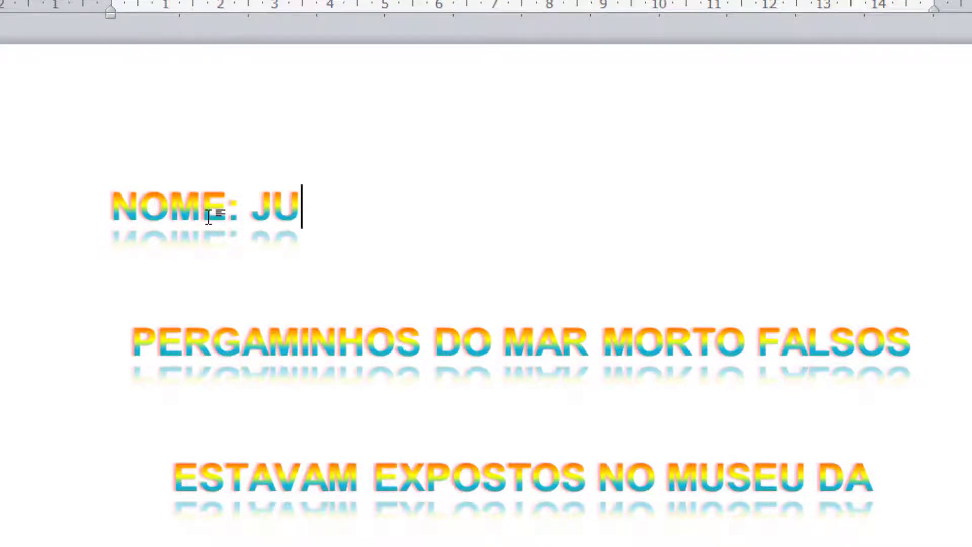
{"action": "type", "text": "LIN"}
{"action": "key", "text": "BackSpace"}
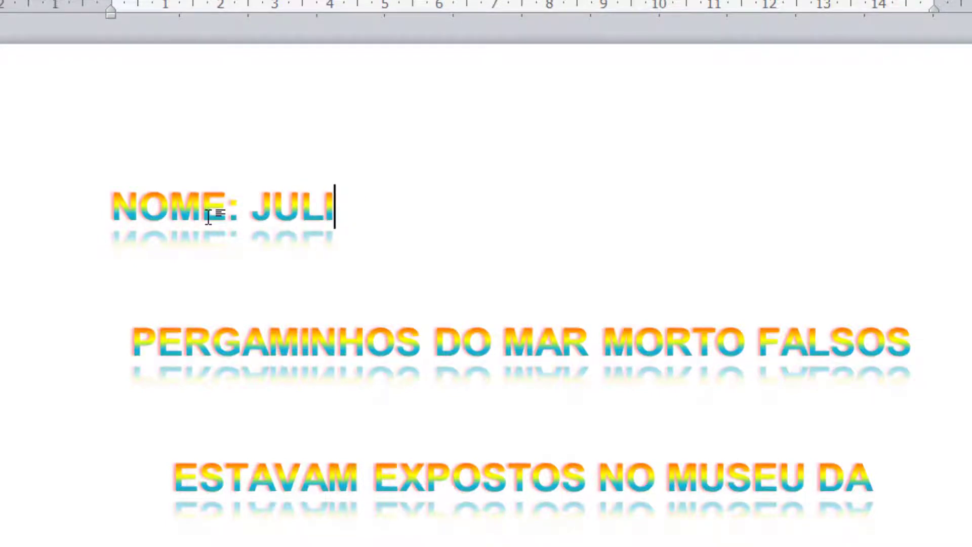
{"action": "type", "text": "ANE"}
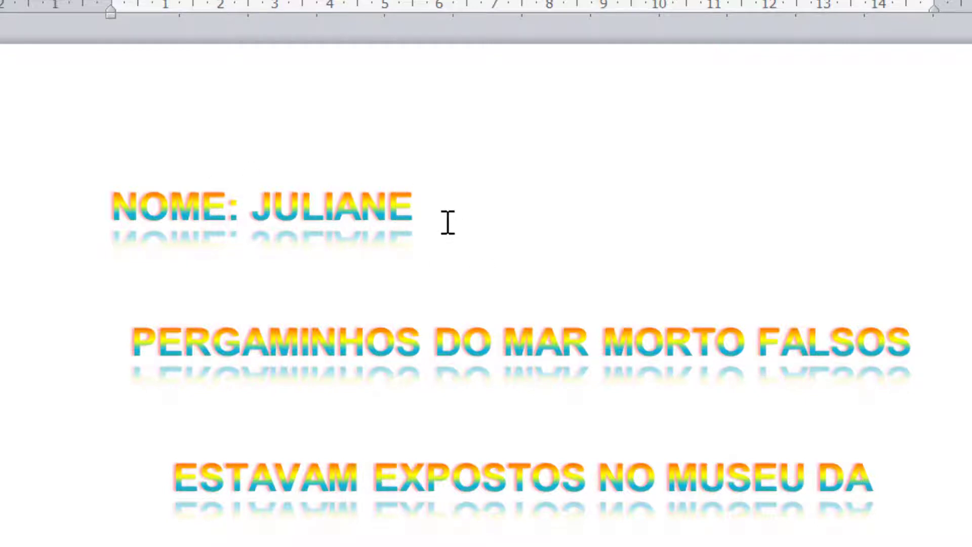
Clear the text formatting of the whole "Nome:" line above the title.
{"action": "left_click", "coordinate": [3, 217]}
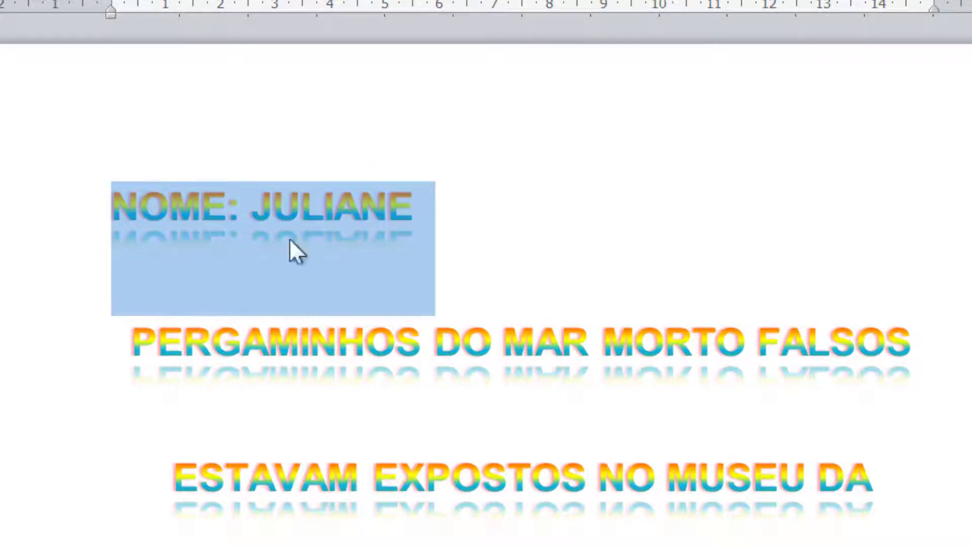
{"action": "key", "text": "ctrl+space"}
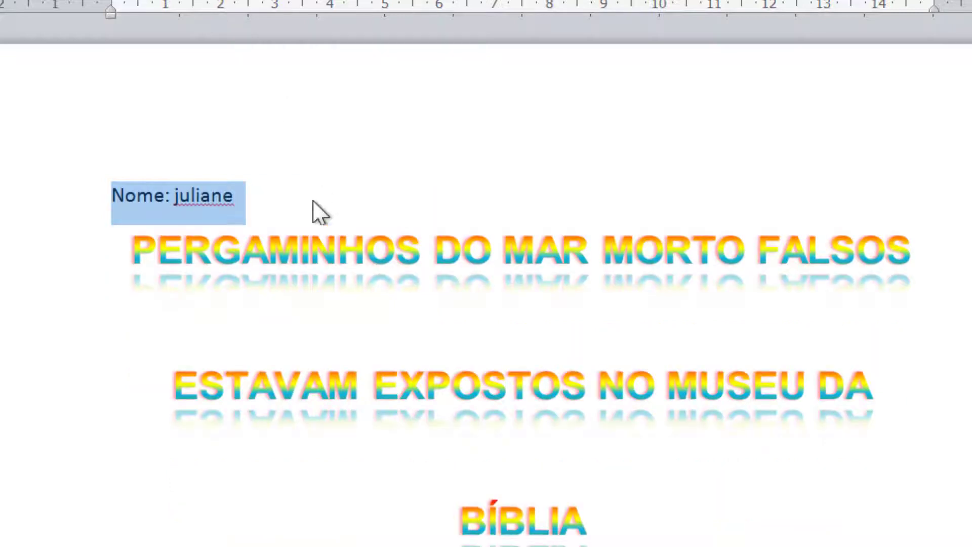
{"action": "left_click", "coordinate": [256, 209]}
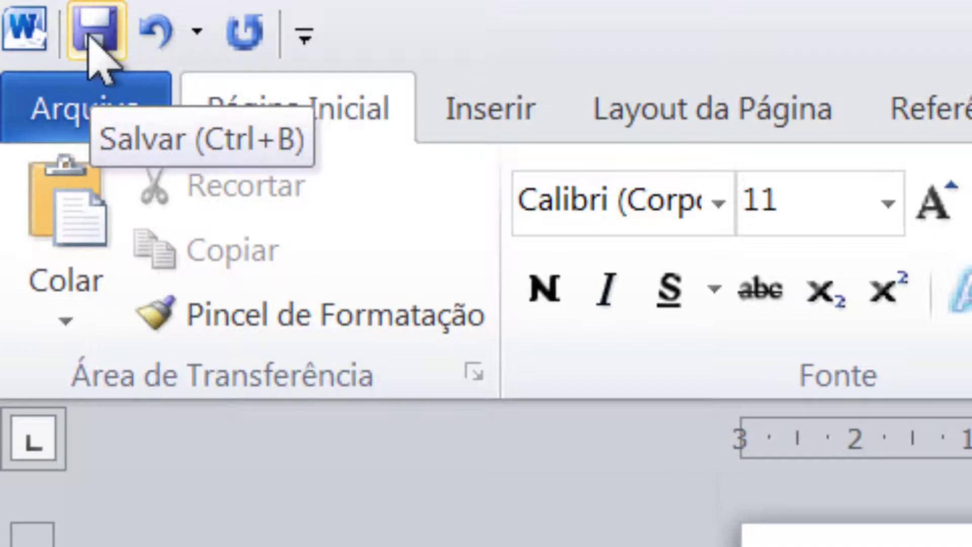
Save the formatted "1 - Pergaminhos do Mar Morto" document, look it over and close it.
{"action": "left_click", "coordinate": [92, 39]}
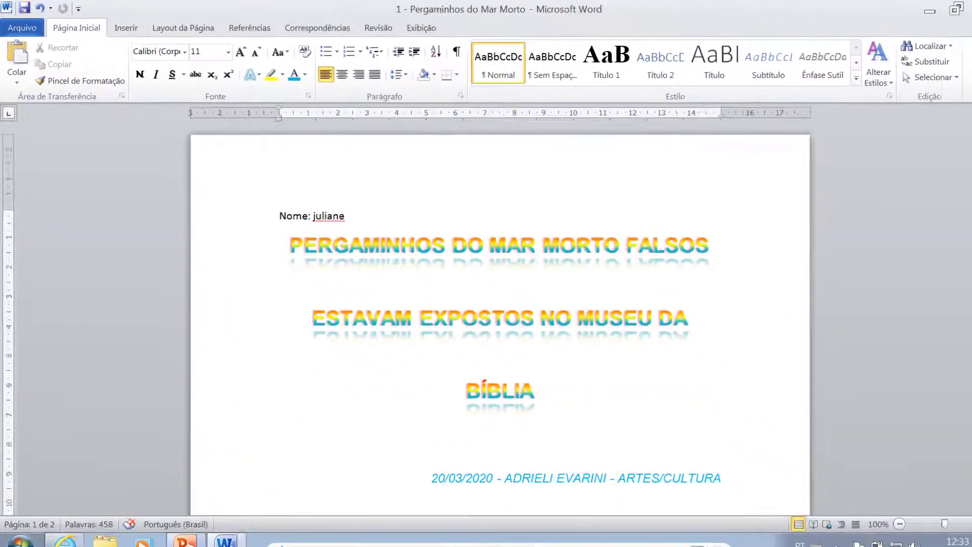
{"action": "scroll", "coordinate": [529, 334], "scroll_direction": "down", "scroll_amount": 15}
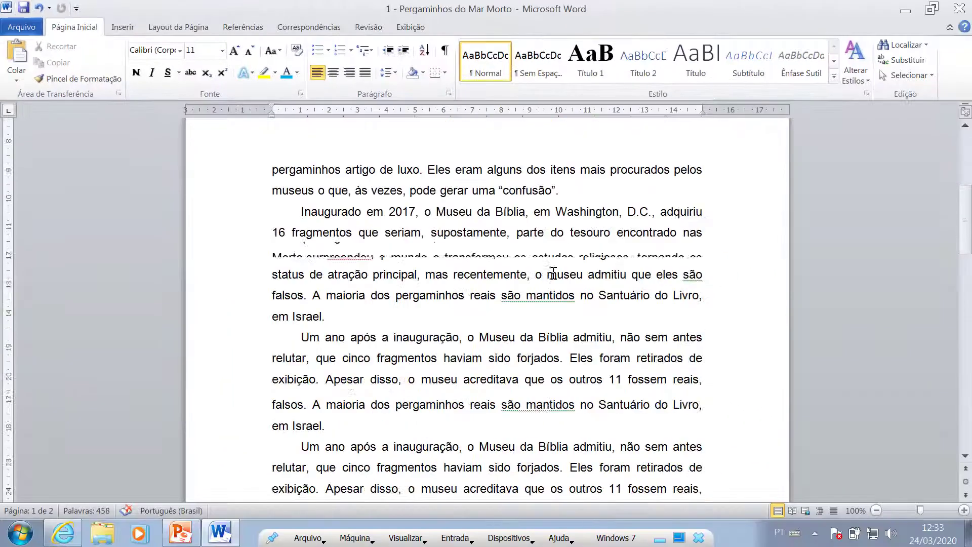
{"action": "scroll", "coordinate": [504, 331], "scroll_direction": "down", "scroll_amount": 8}
{"action": "scroll", "coordinate": [491, 331], "scroll_direction": "up", "scroll_amount": 15}
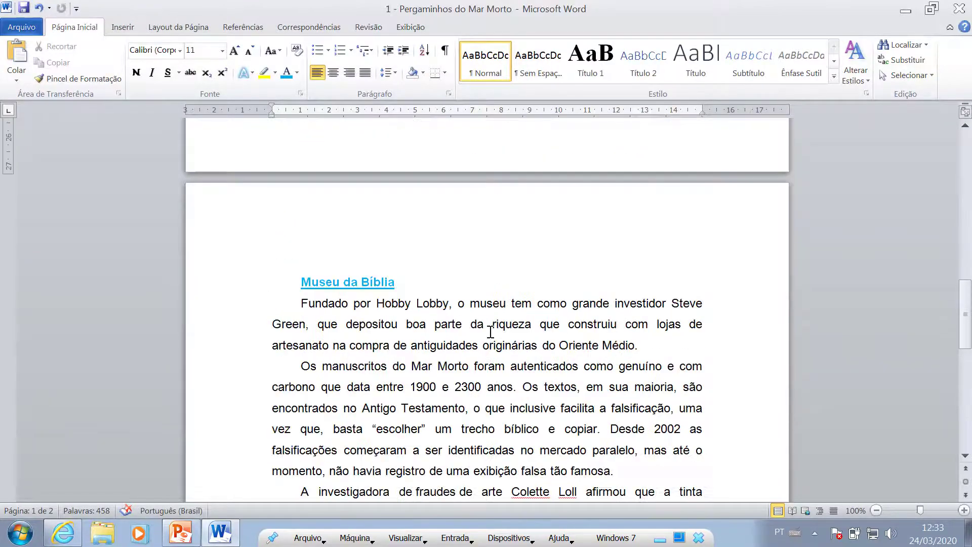
{"action": "scroll", "coordinate": [490, 332], "scroll_direction": "up", "scroll_amount": 6}
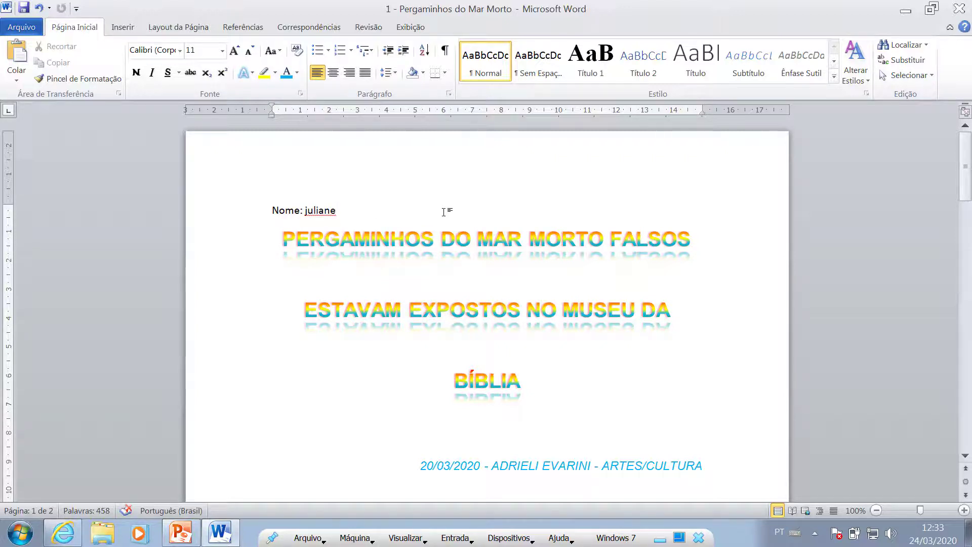
{"action": "key", "text": "ctrl+w"}
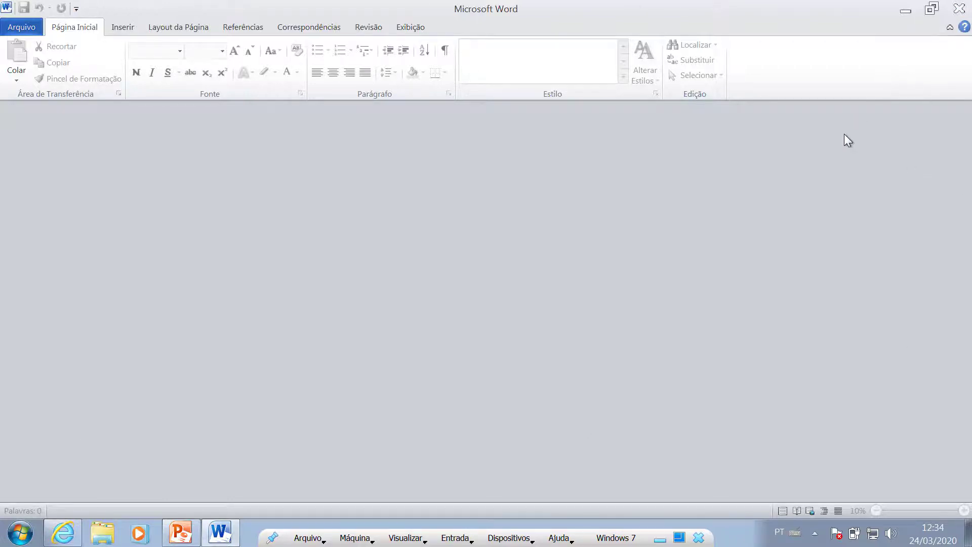
Switch to Windows Explorer and open "1 - Pergaminhos do Mar Morto" from the Downloads folder.
{"action": "key", "text": "alt+Tab"}
{"action": "key", "text": "alt+Tab"}
{"action": "key", "text": "alt+Tab"}
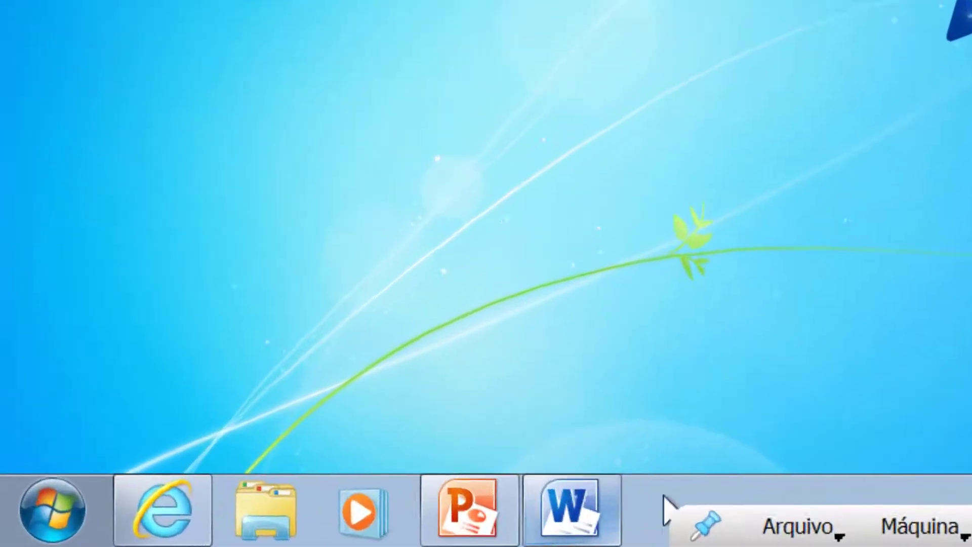
{"action": "left_click", "coordinate": [277, 529]}
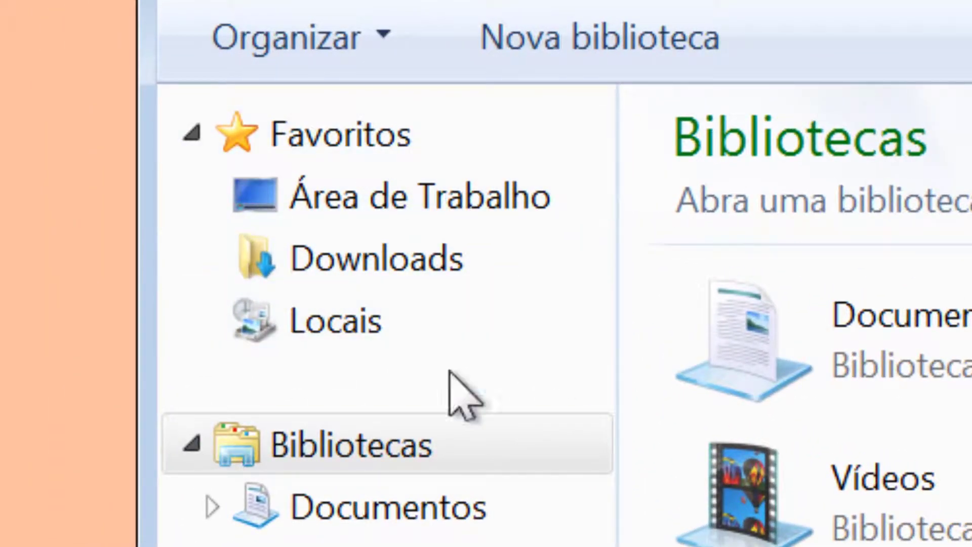
{"action": "left_click", "coordinate": [361, 263]}
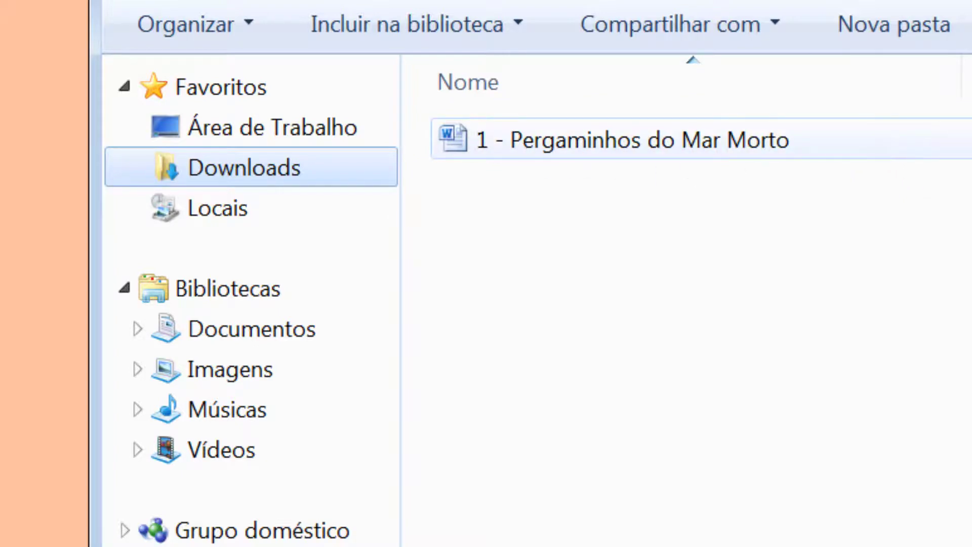
{"action": "left_click", "coordinate": [549, 145]}
{"action": "double_click", "coordinate": [549, 145]}
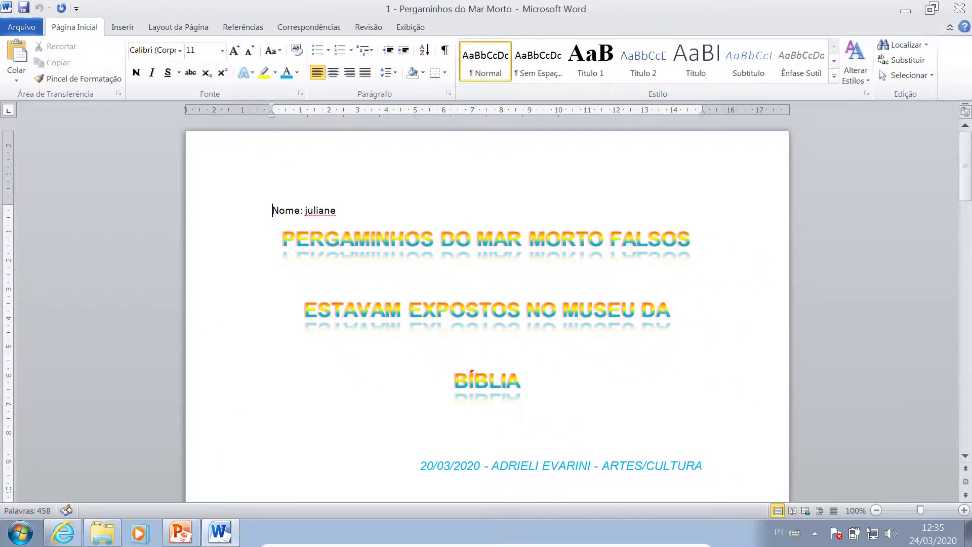
Check that the reopened document kept its saved name line and formatting, and close it.
{"action": "scroll", "coordinate": [501, 237], "scroll_direction": "down", "scroll_amount": 15}
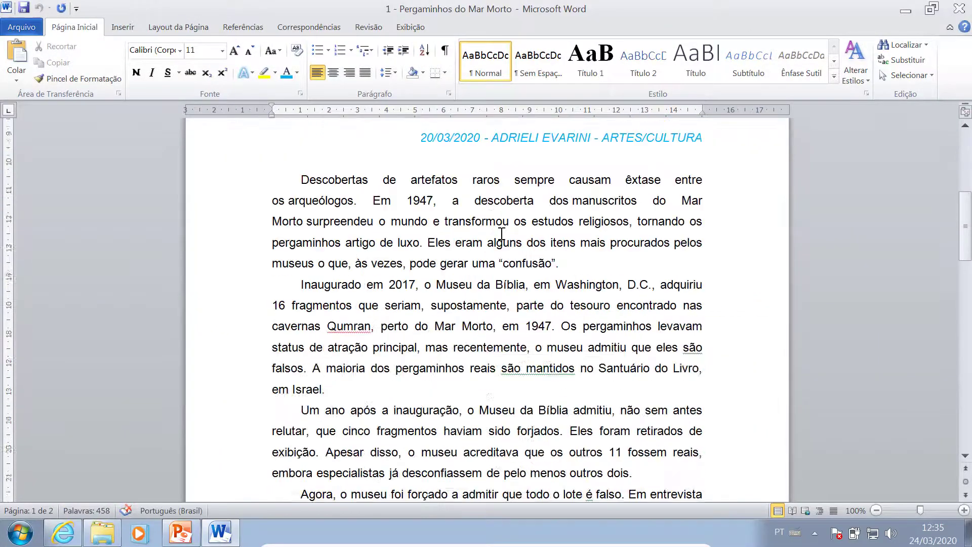
{"action": "scroll", "coordinate": [502, 236], "scroll_direction": "up", "scroll_amount": 4}
{"action": "scroll", "coordinate": [501, 236], "scroll_direction": "up", "scroll_amount": 10}
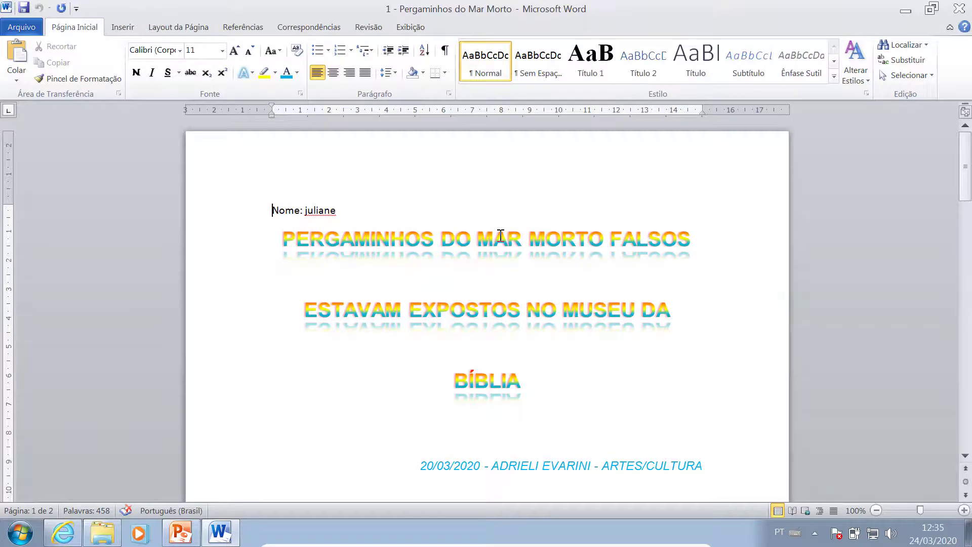
{"action": "key", "text": "ctrl+w"}
Switch to Internet Explorer and examine the "1 - Pergaminhos do Mar Morto" assignment page where the formatted file is handed in.
{"action": "left_click", "coordinate": [99, 536]}
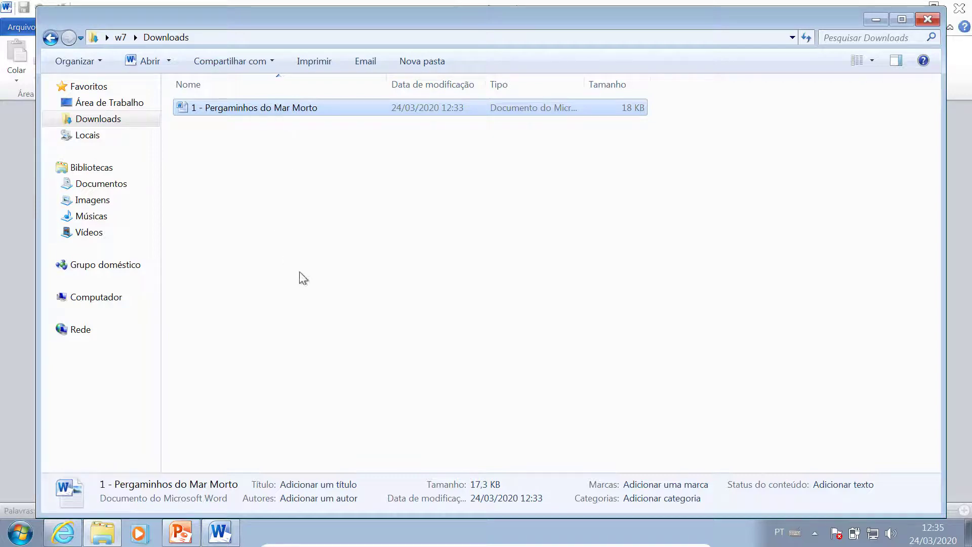
{"action": "left_click", "coordinate": [65, 535]}
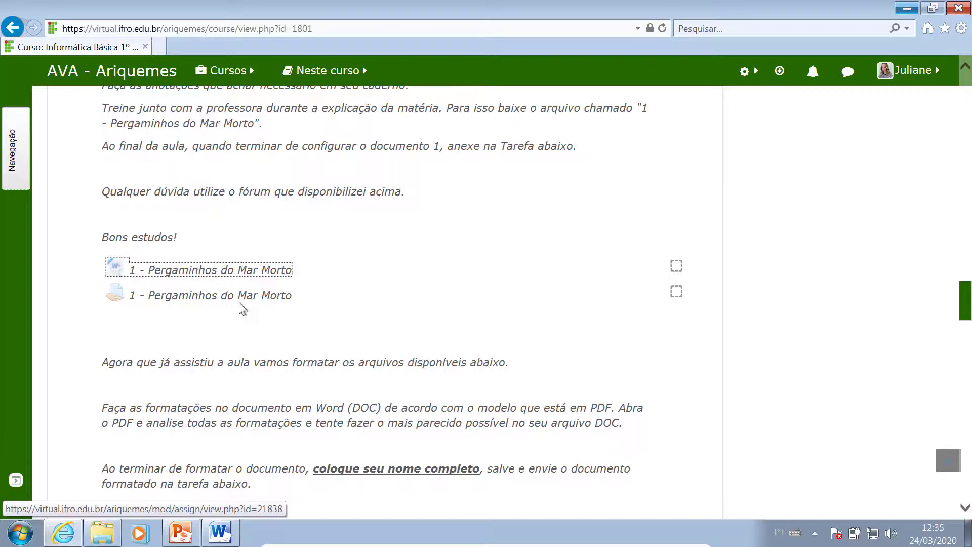
{"action": "left_click", "coordinate": [216, 304]}
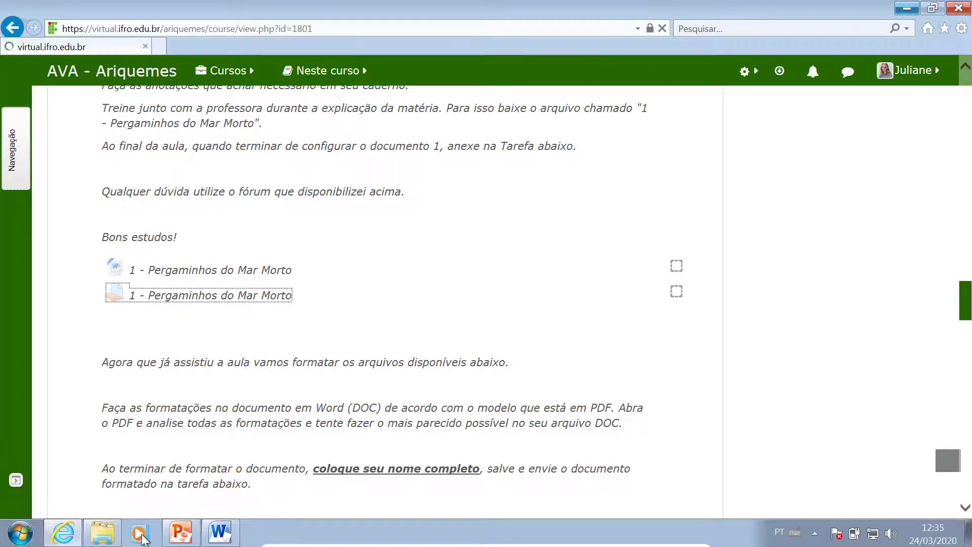
{"action": "mouse_move", "coordinate": [110, 539]}
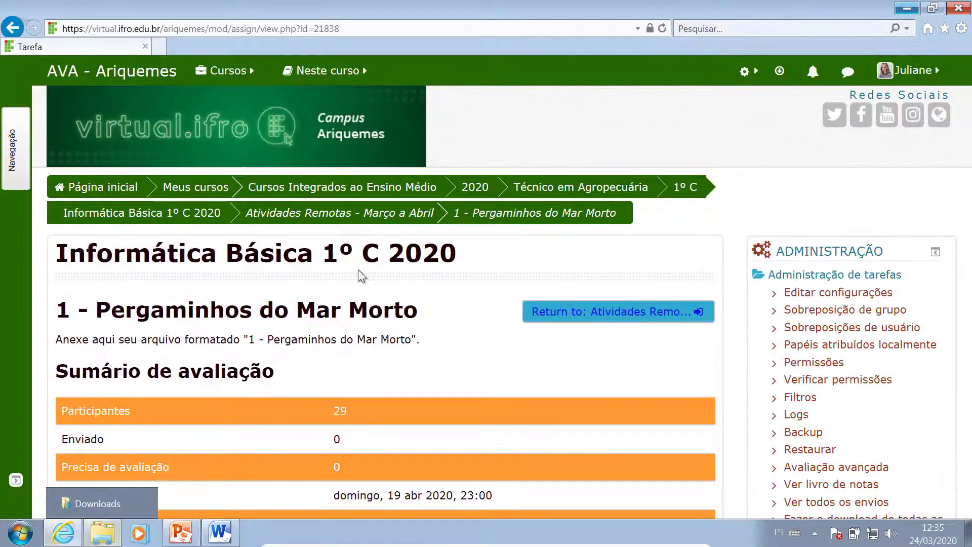
{"action": "scroll", "coordinate": [332, 311], "scroll_direction": "down", "scroll_amount": 5}
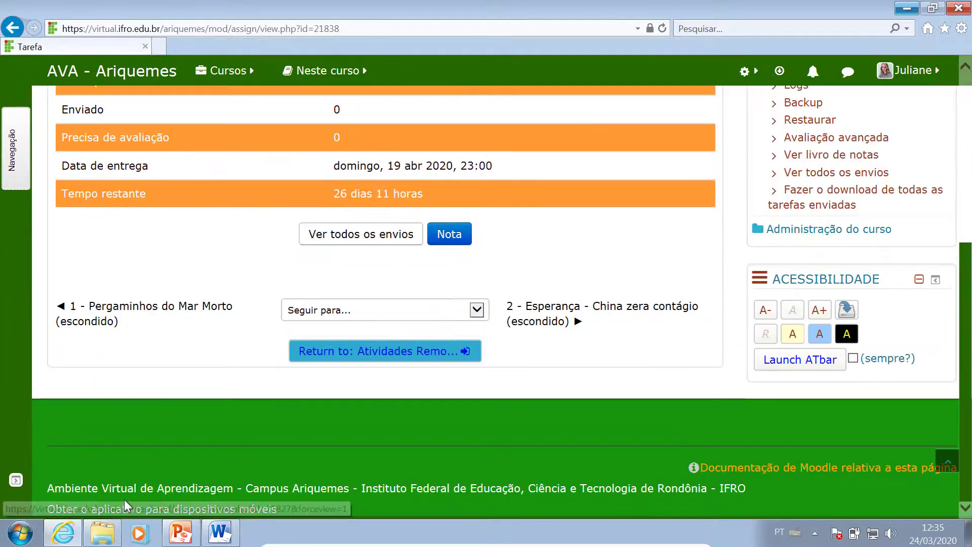
Close the Downloads folder window and go back from the assignment page to the course page.
{"action": "left_click", "coordinate": [102, 533]}
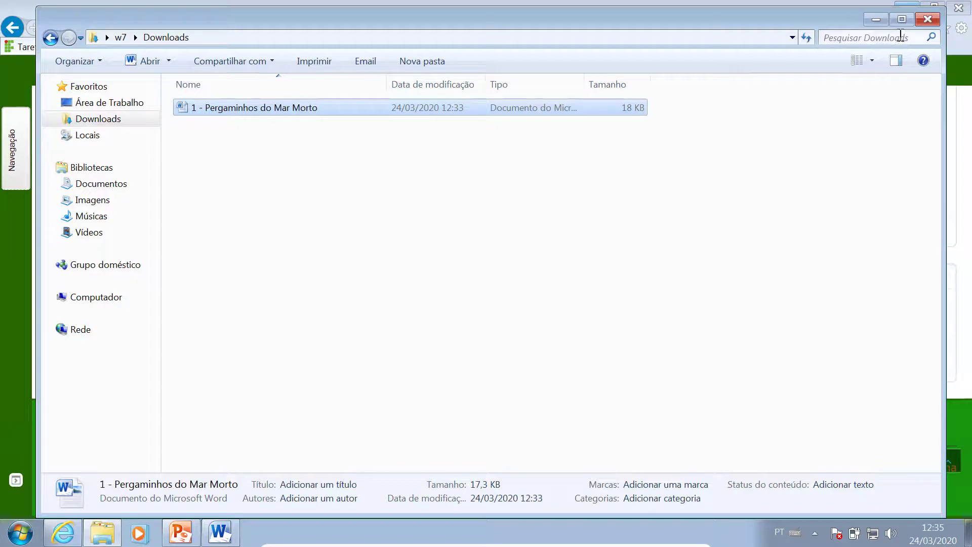
{"action": "left_click", "coordinate": [928, 20]}
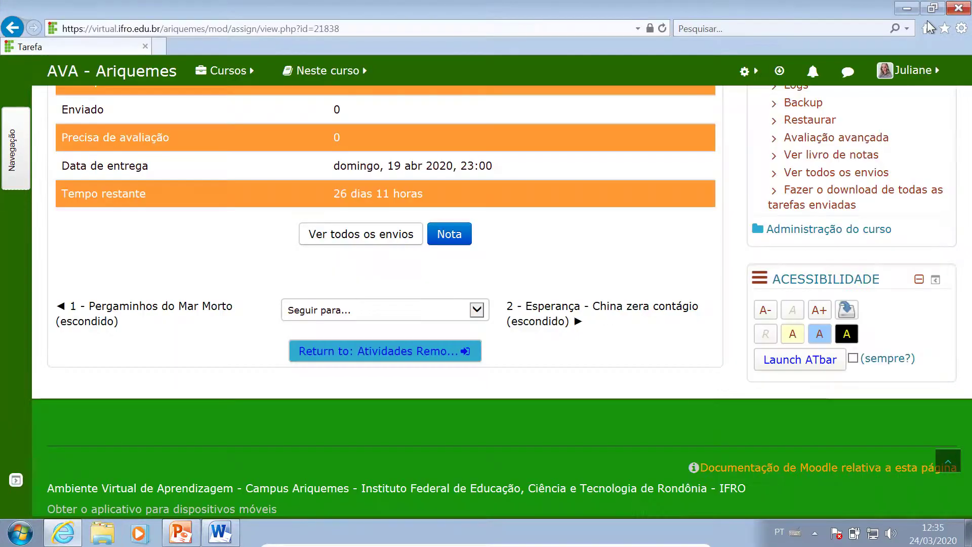
{"action": "left_click", "coordinate": [22, 32]}
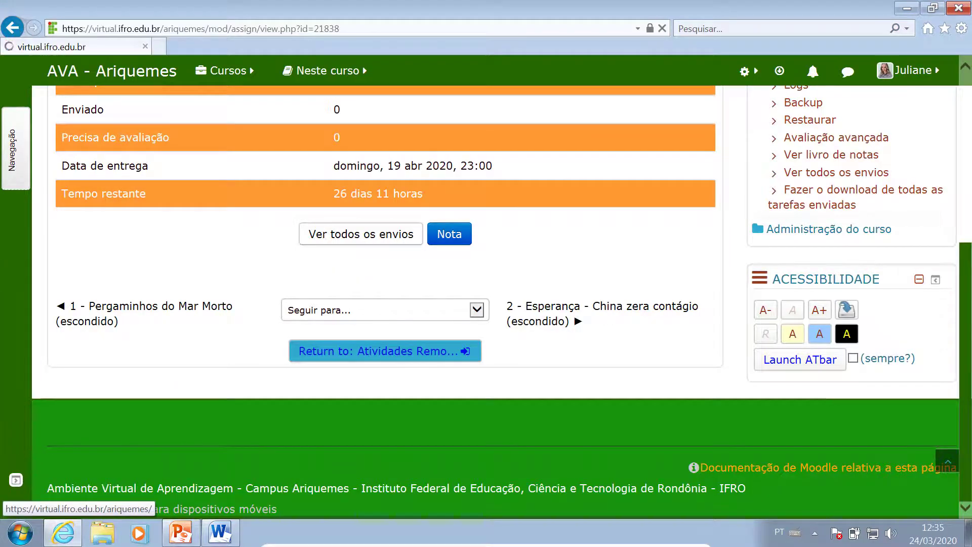
{"action": "left_click", "coordinate": [219, 533]}
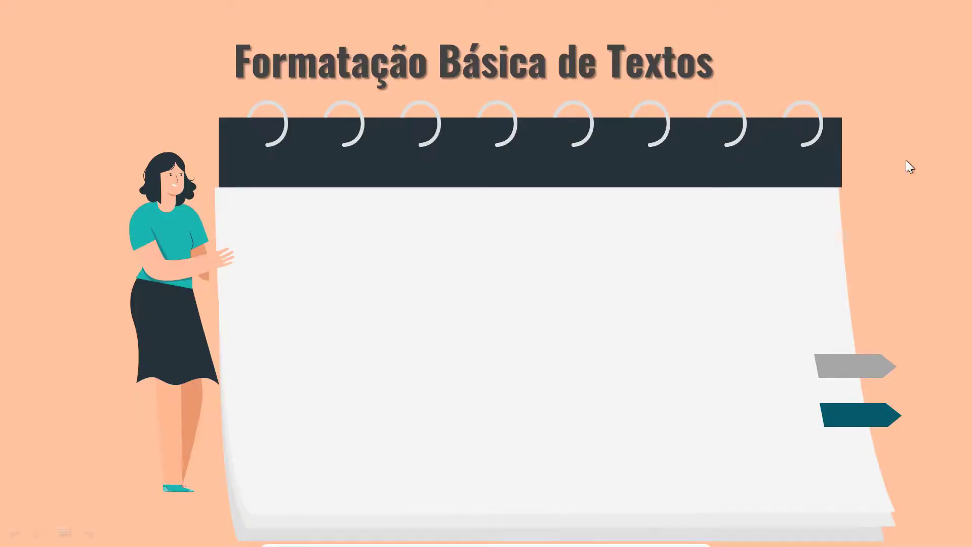
{"action": "left_click", "coordinate": [906, 160]}
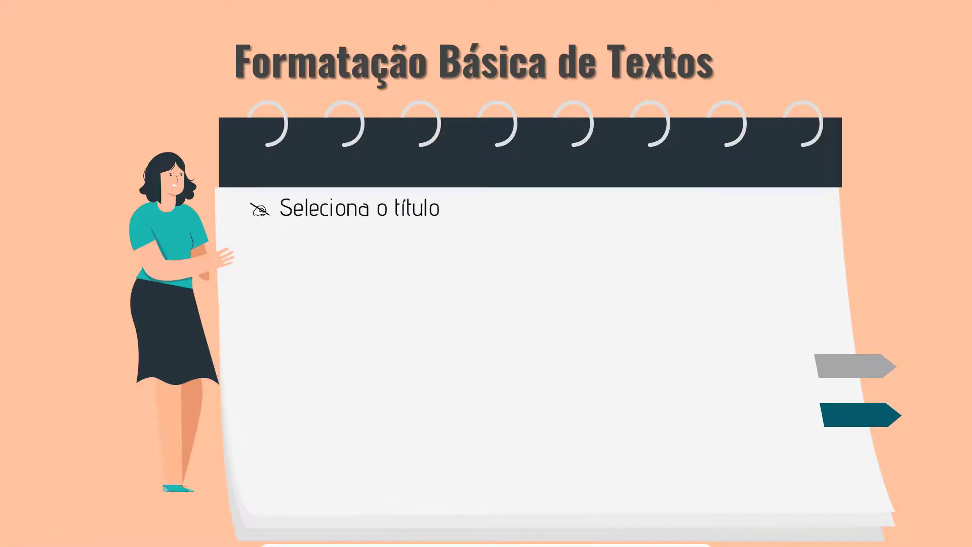
{"action": "key", "text": "Right"}
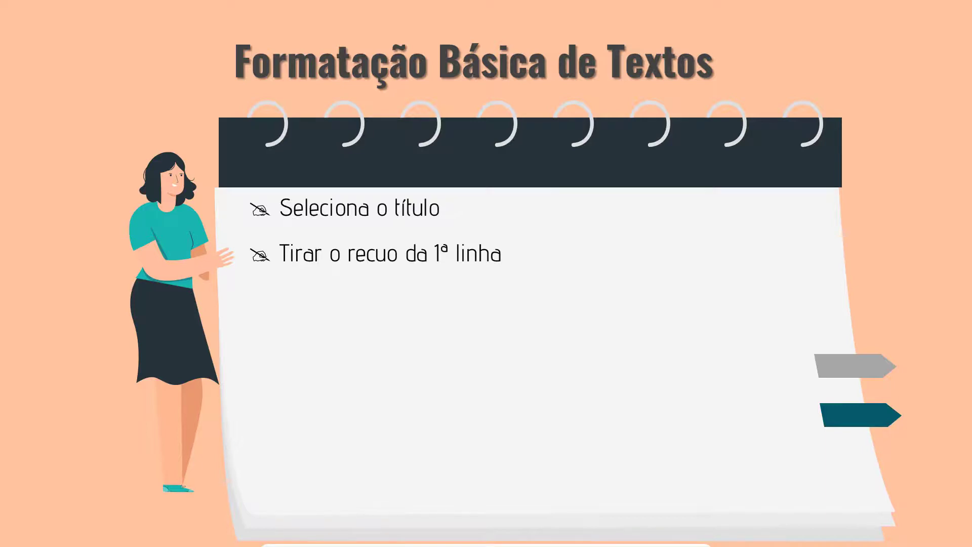
{"action": "key", "text": "Right"}
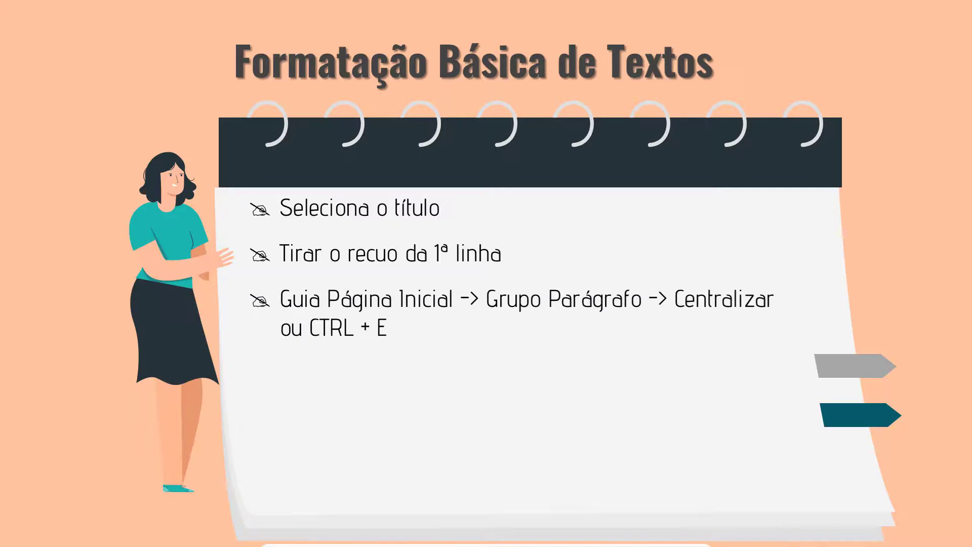
{"action": "key", "text": "Right"}
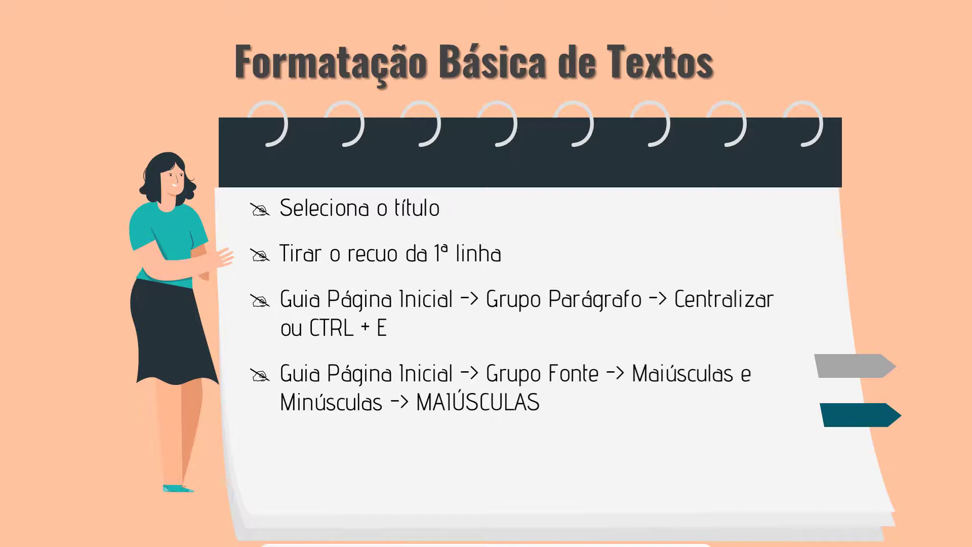
{"action": "key", "text": "Right"}
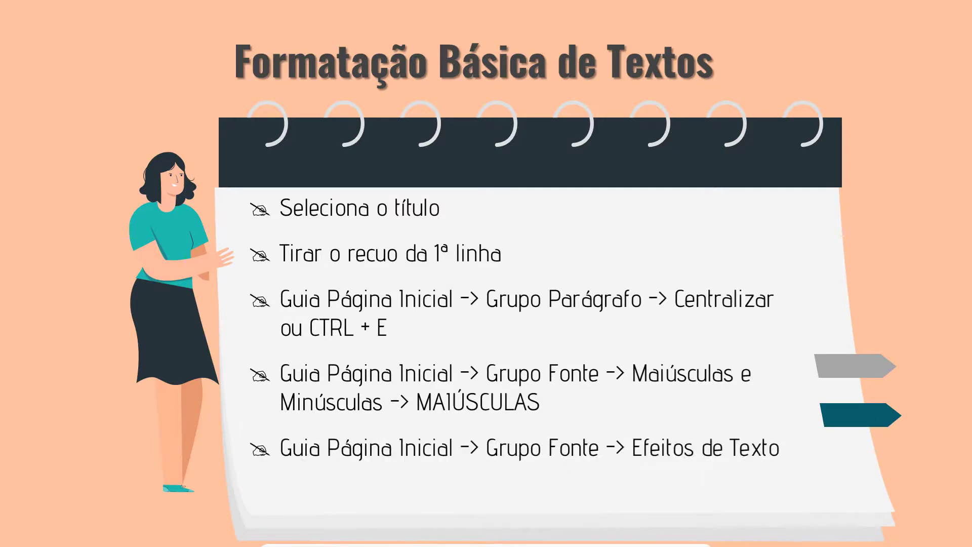